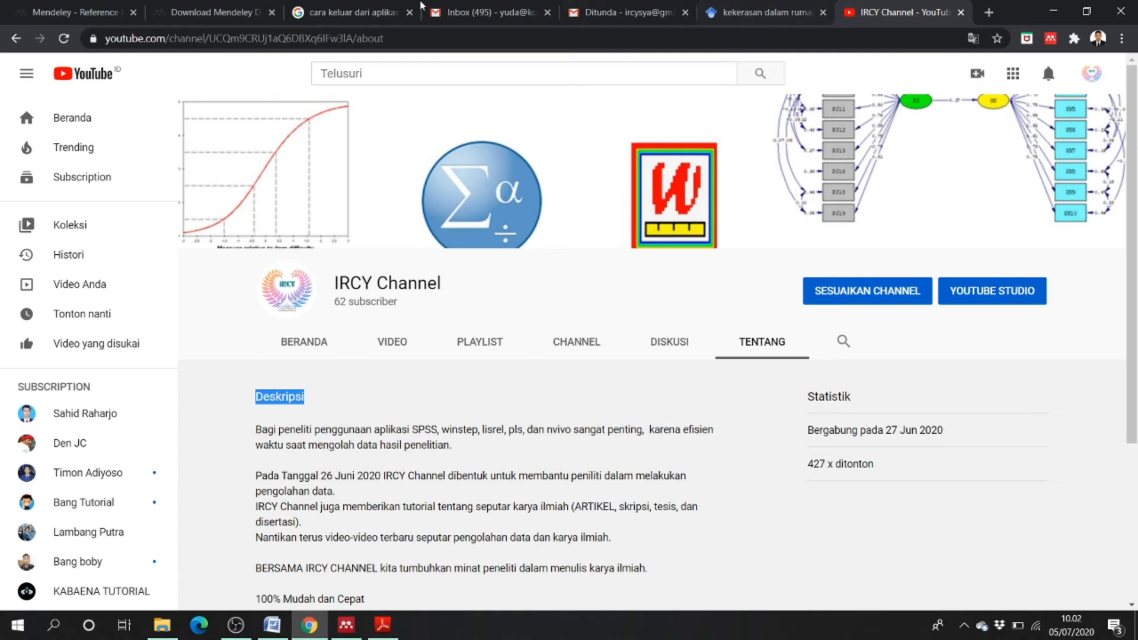
- Switch from the YouTube channel page to the Mendeley homepage tab
left_click(106, 8)
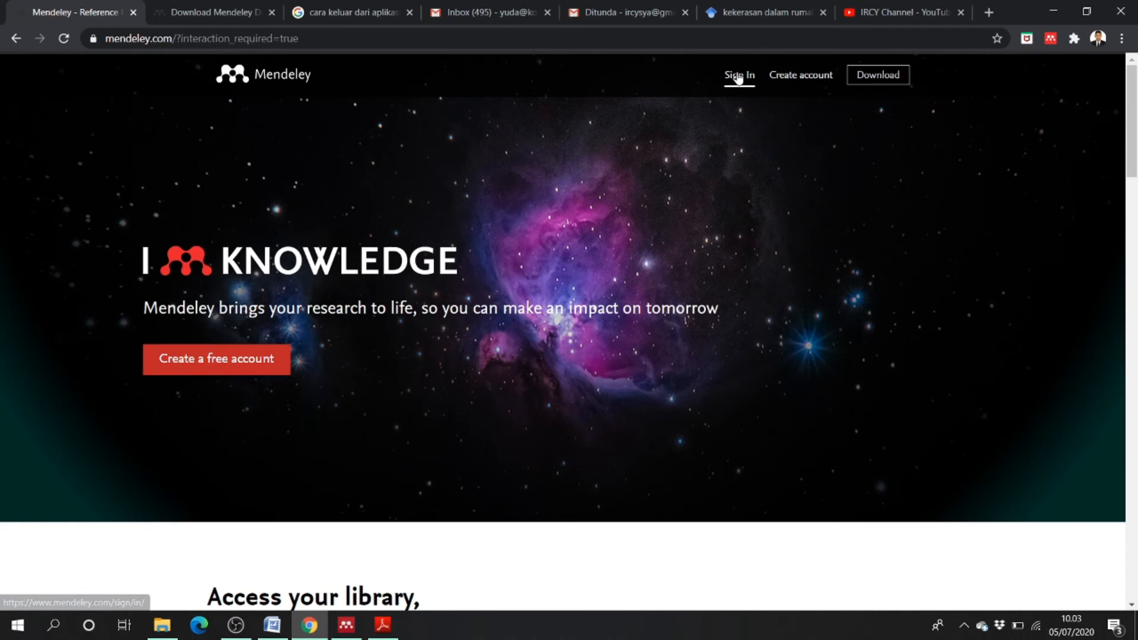
- Begin Mendeley sign-in with a different account and partly enter the Gmail address, then check Gmail
left_click(801, 76)
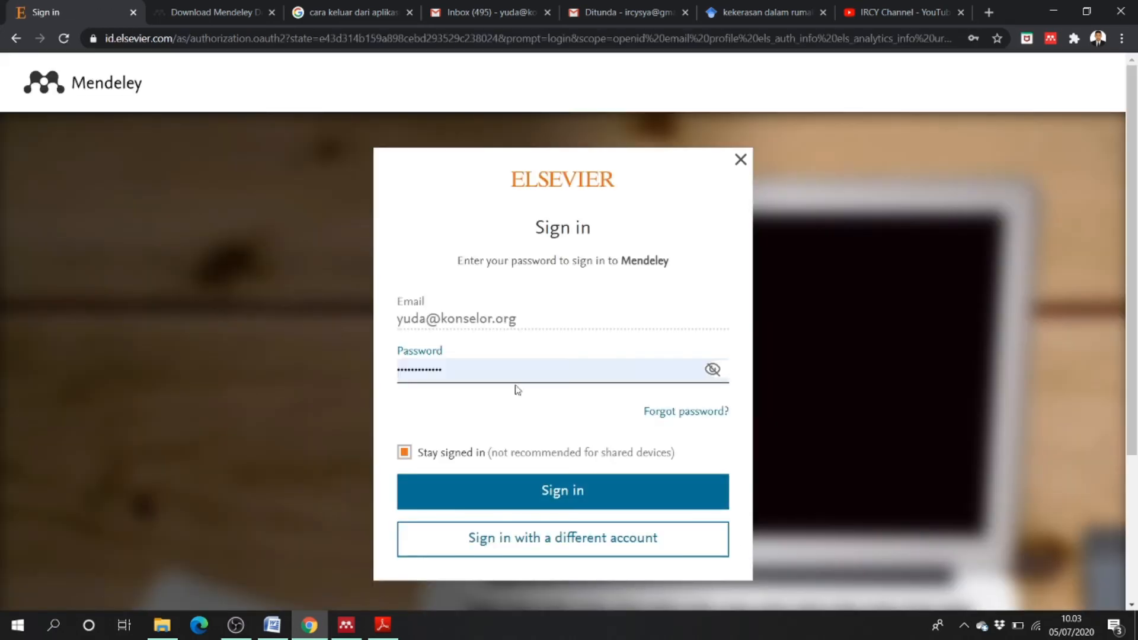
left_click(559, 541)
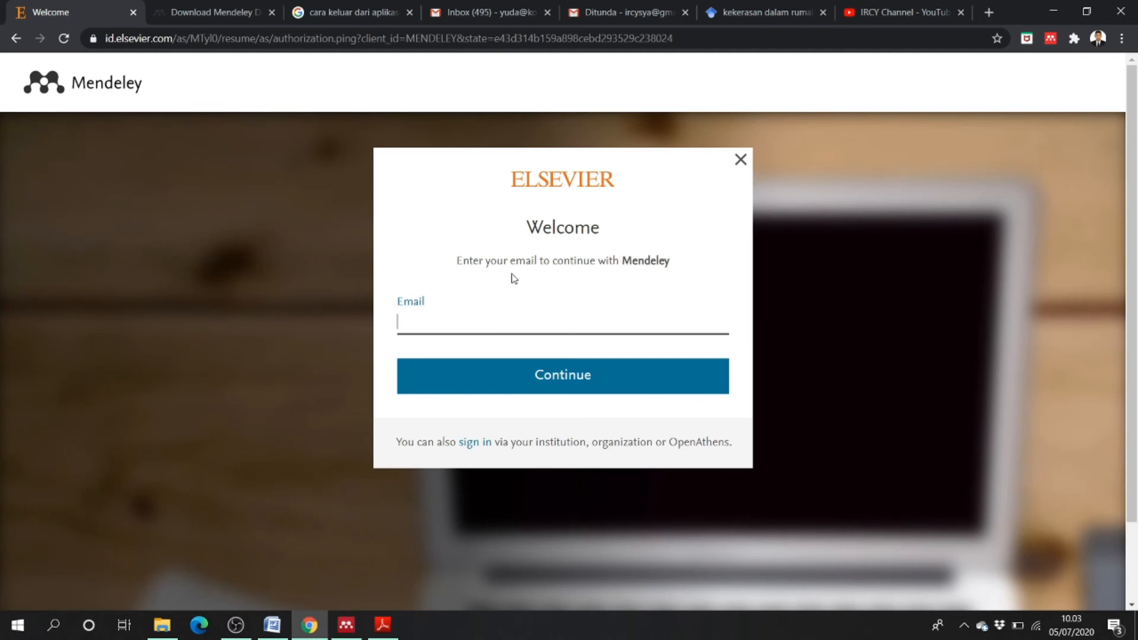
left_click(443, 322)
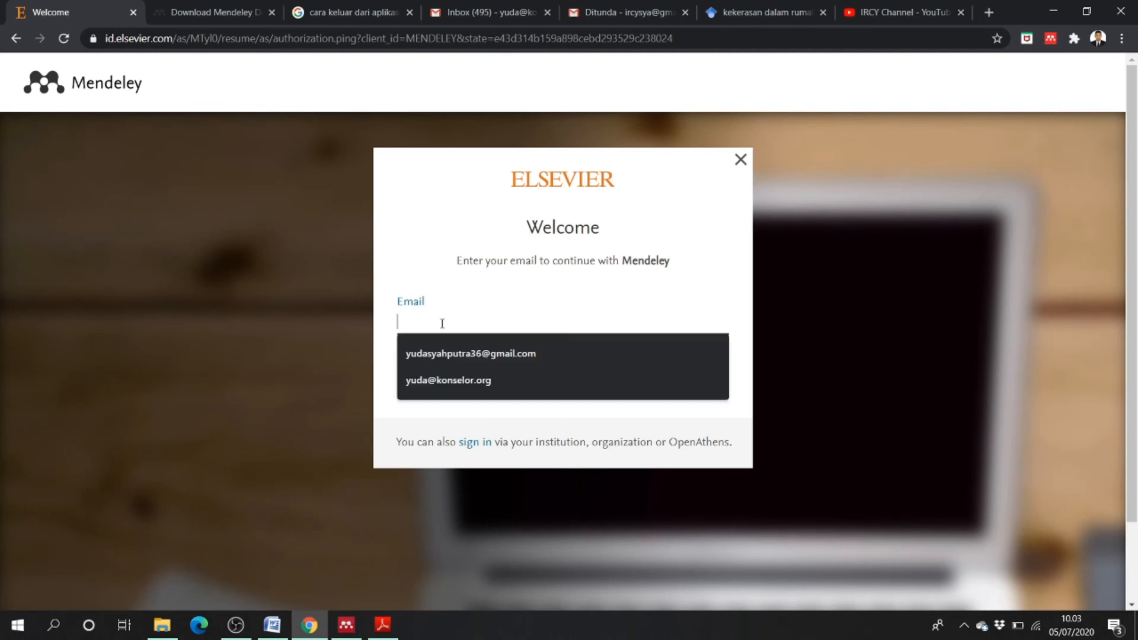
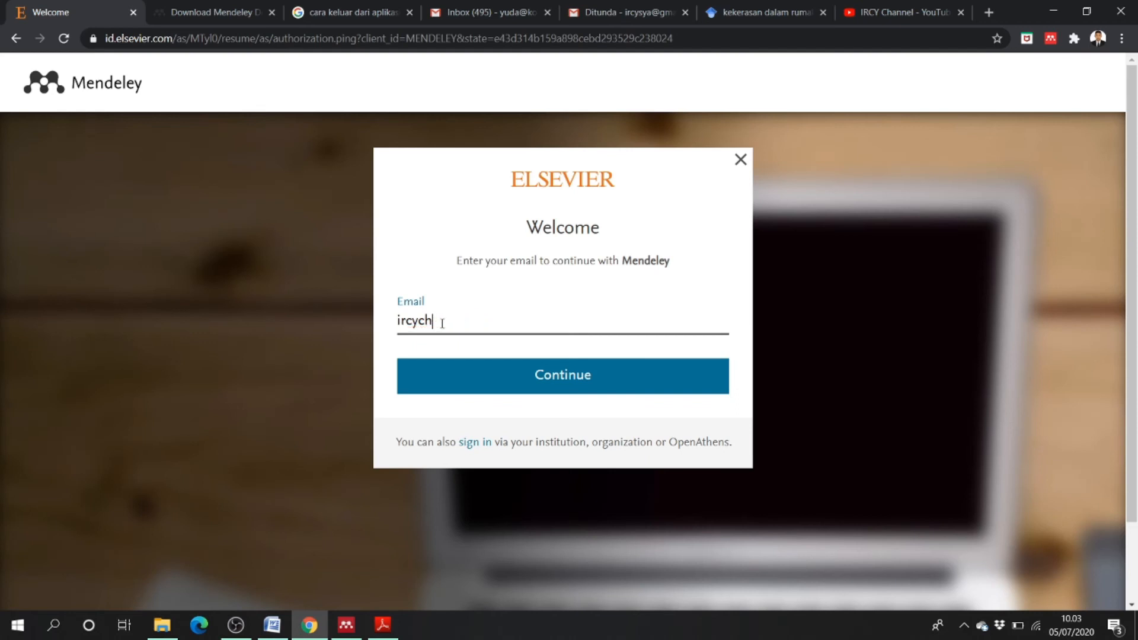
left_click(611, 12)
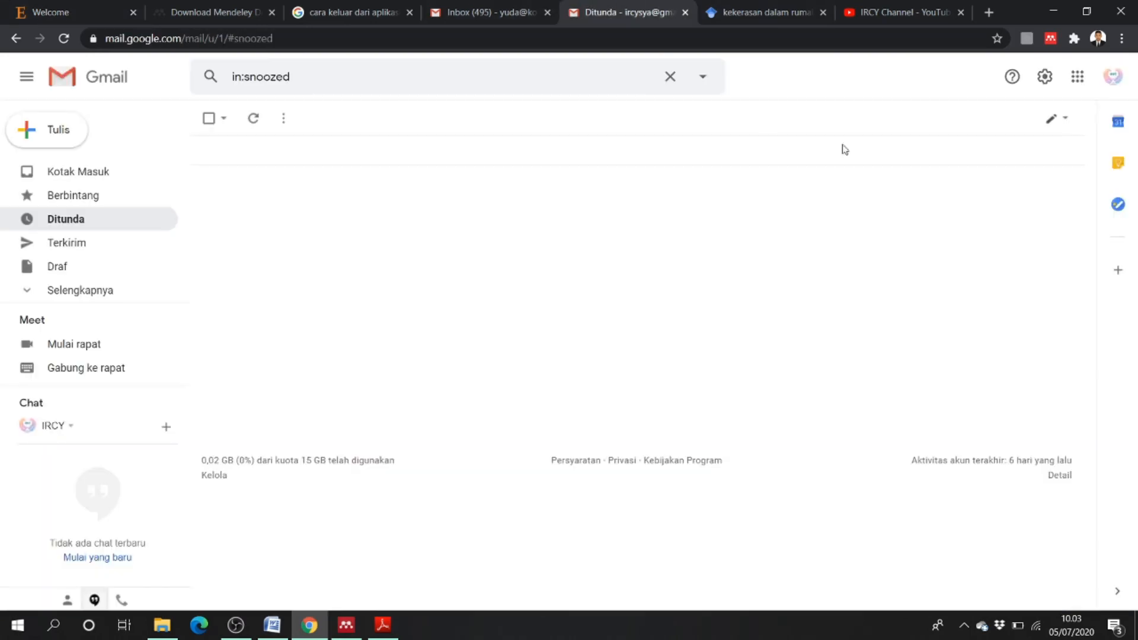
- Verify the signed-in Google address, then complete the email on the Elsevier page and continue
left_click(1113, 77)
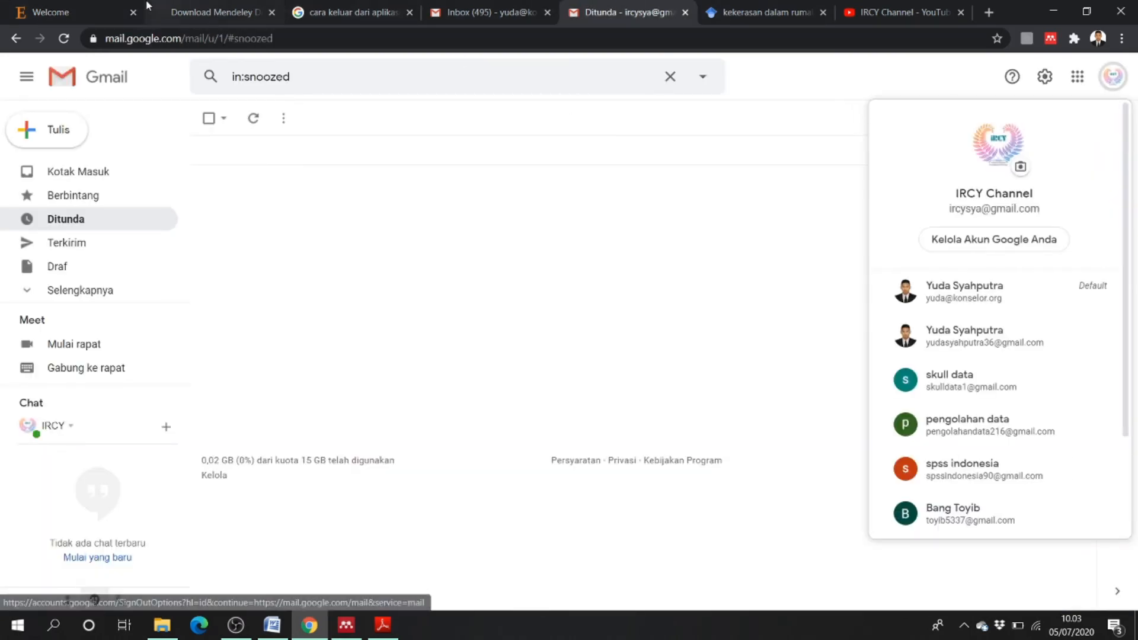
left_click(71, 12)
type("mail.com")
left_click(555, 385)
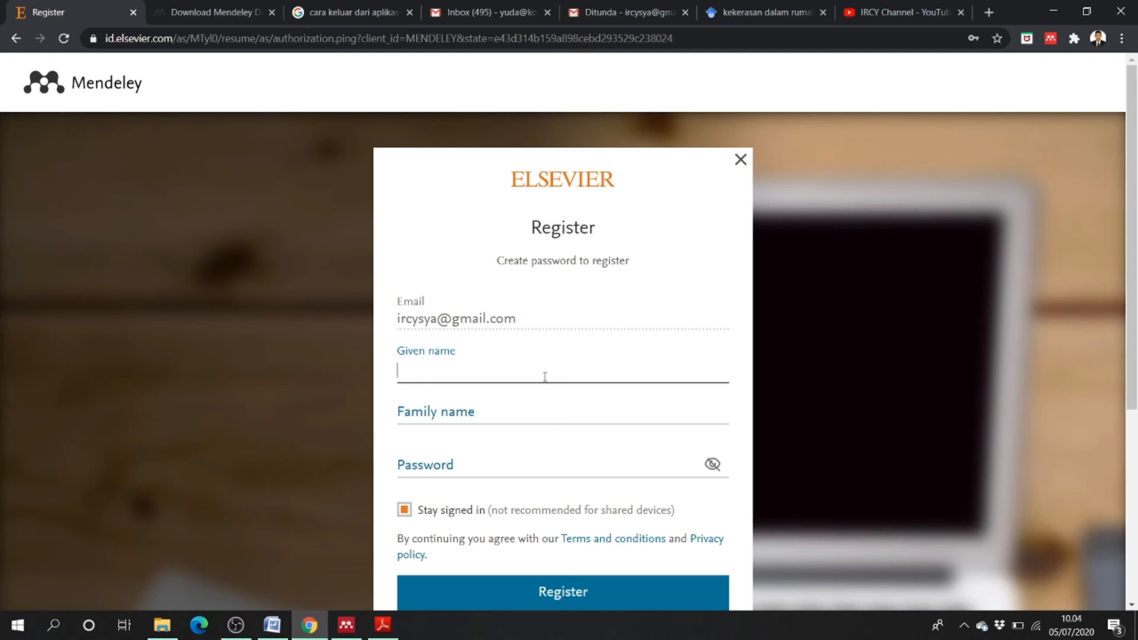
- Enter the given name, family name and password, and submit the Elsevier registration
type("Y")
key("BackSpace")
left_click(536, 425)
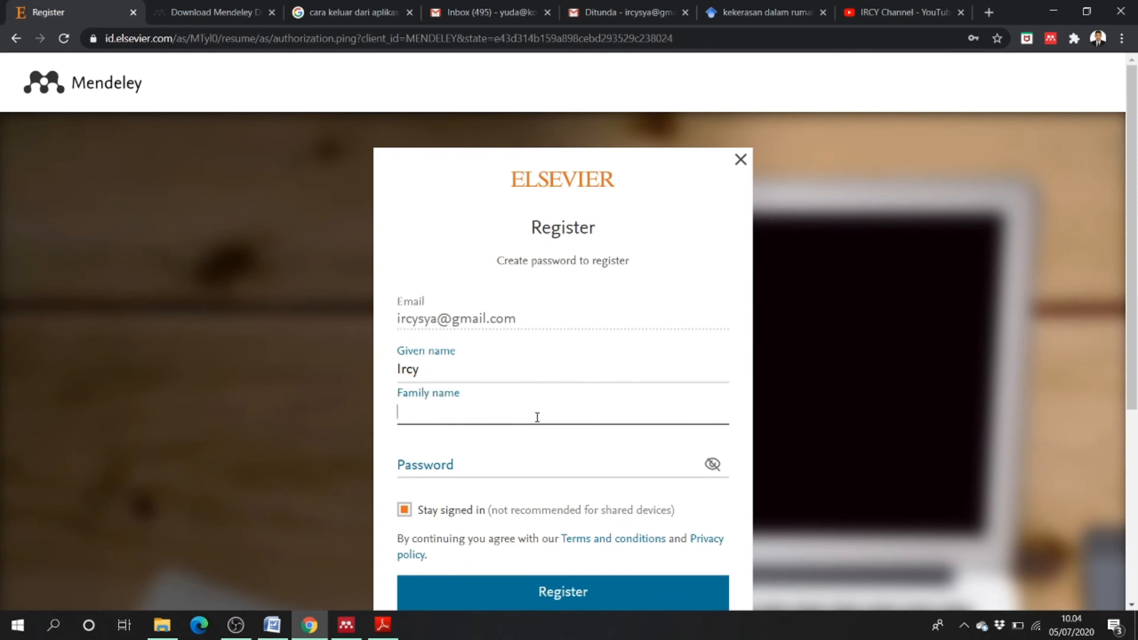
type("Channel")
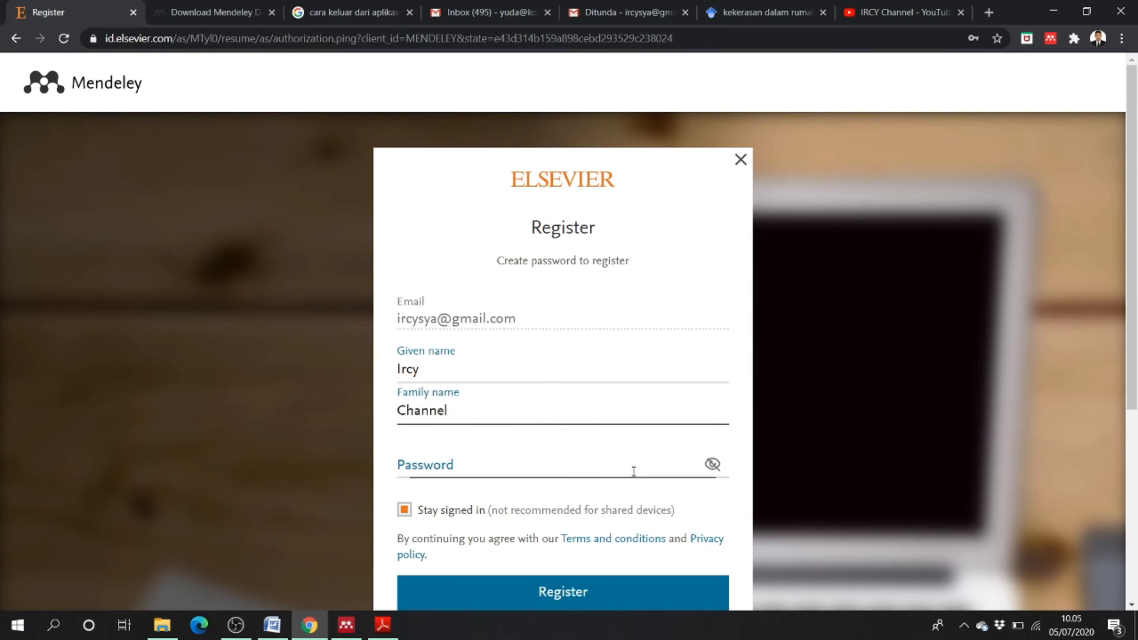
left_click(631, 473)
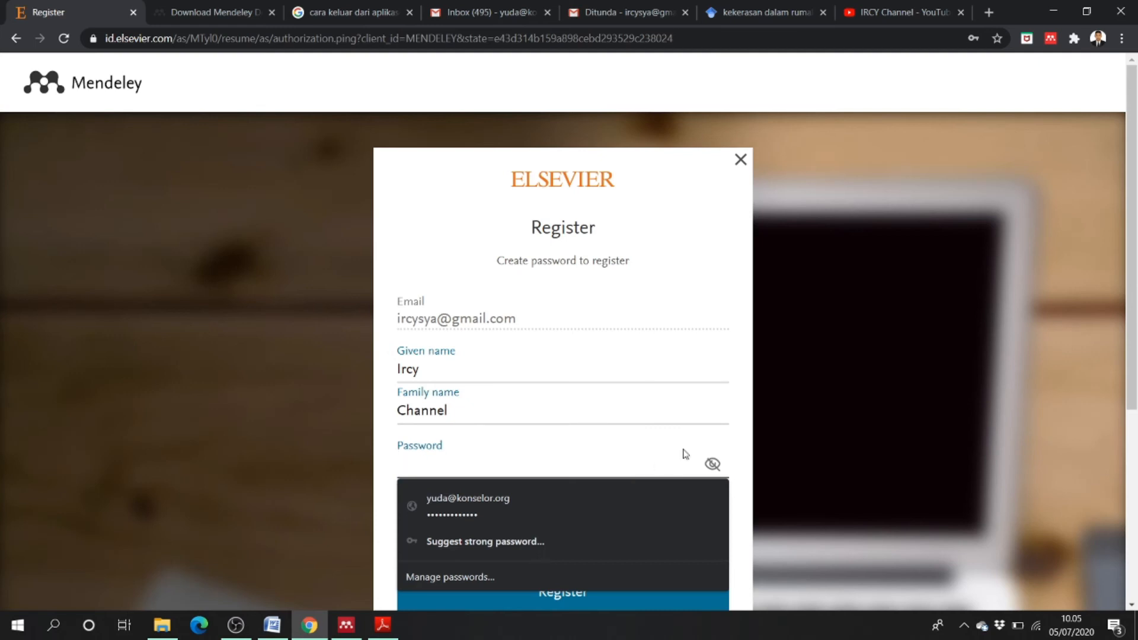
type("i")
type("••••••••••••")
left_click(880, 404)
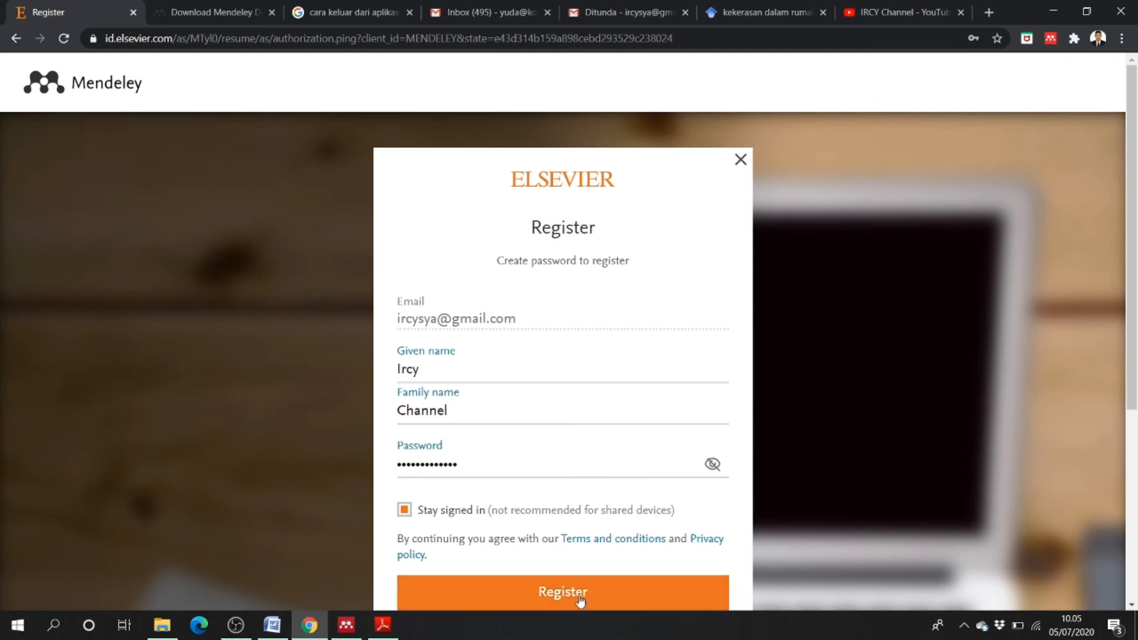
scroll(561, 592, "down", 3)
left_click(543, 448)
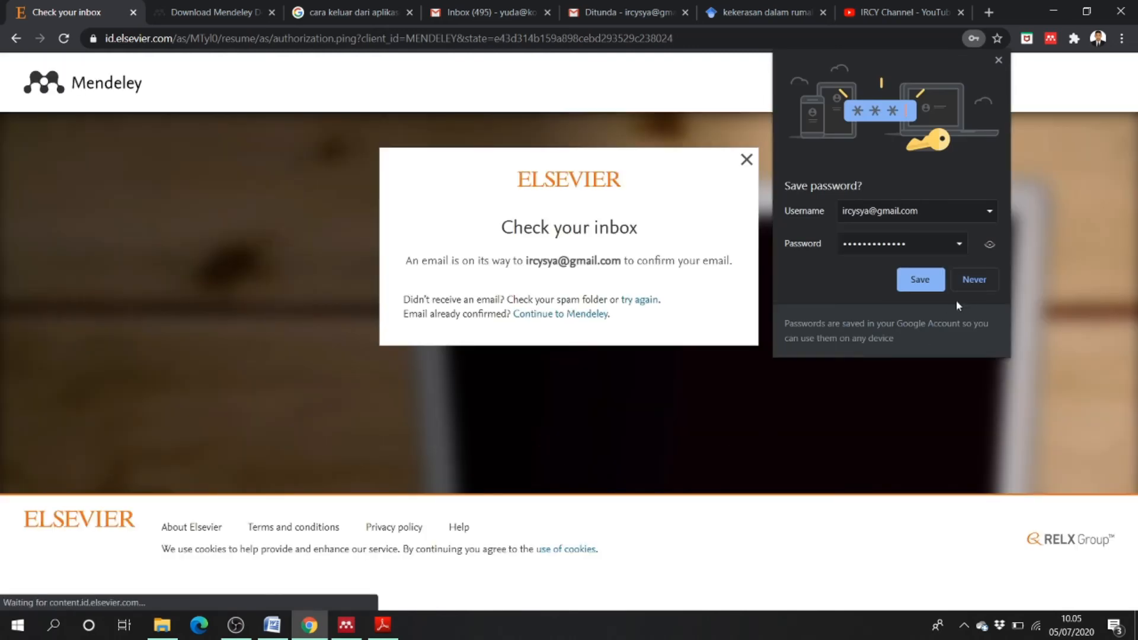
- Save the new password and confirm the account from the 'Confirm your email' message in Gmail
left_click(921, 279)
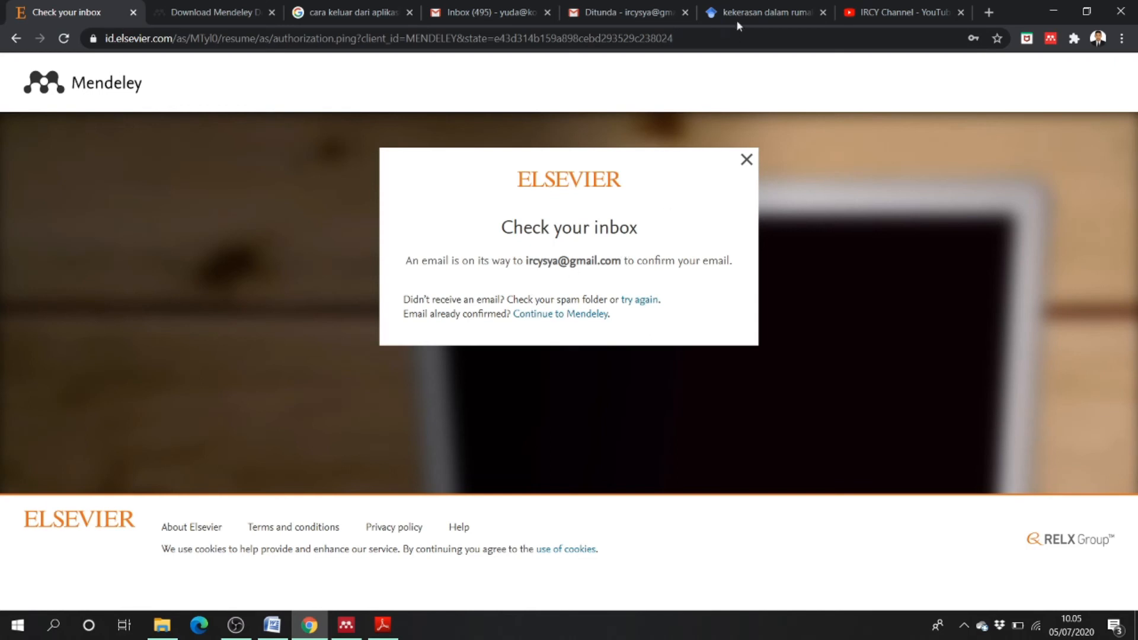
left_click(623, 12)
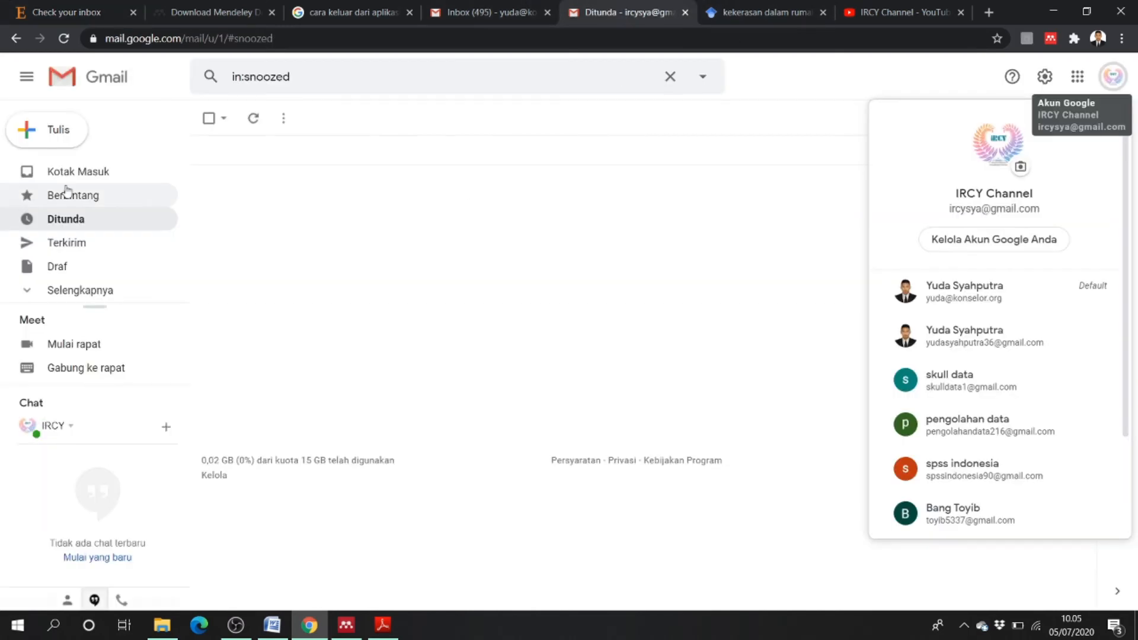
left_click(62, 38)
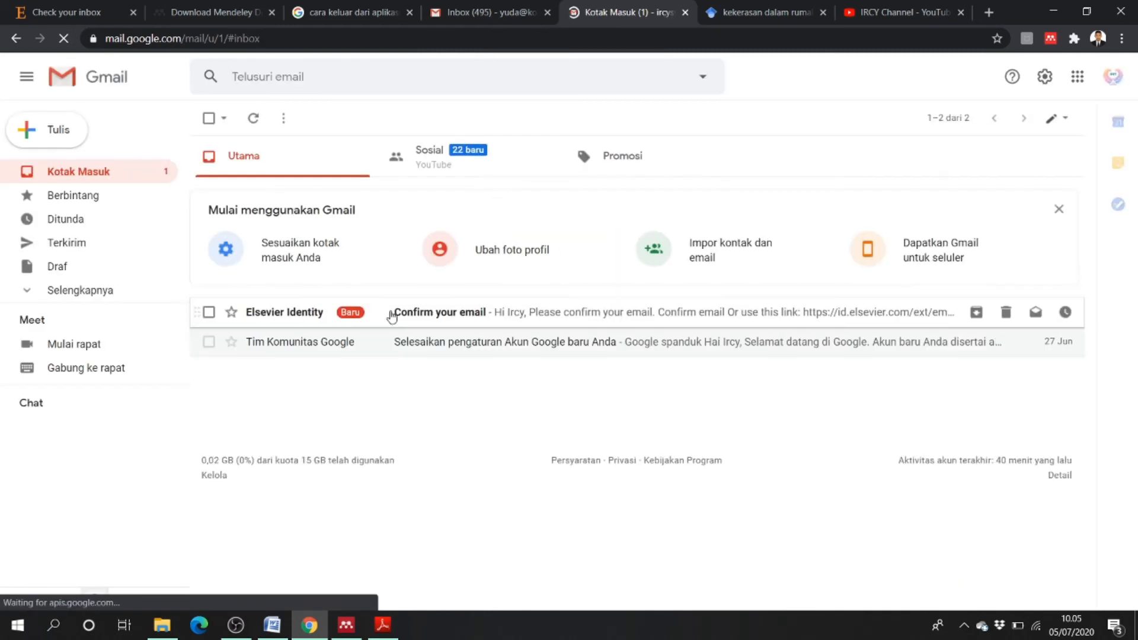
left_click(398, 314)
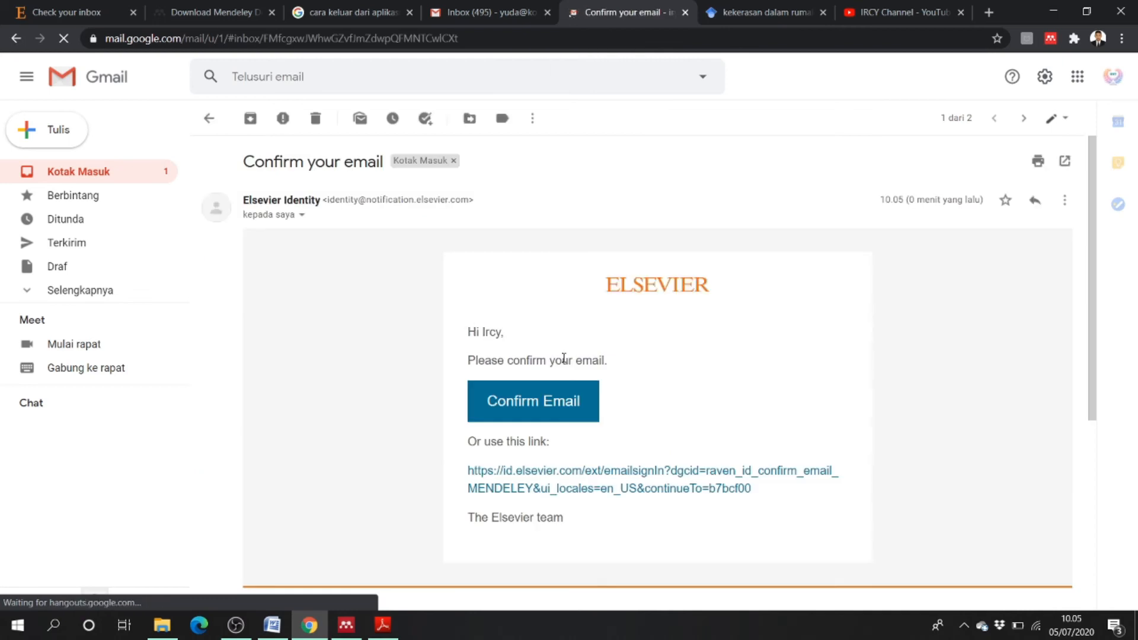
left_click(552, 399)
- Close the stale Check your inbox page and continue from Email confirmed into Mendeley
left_click(89, 11)
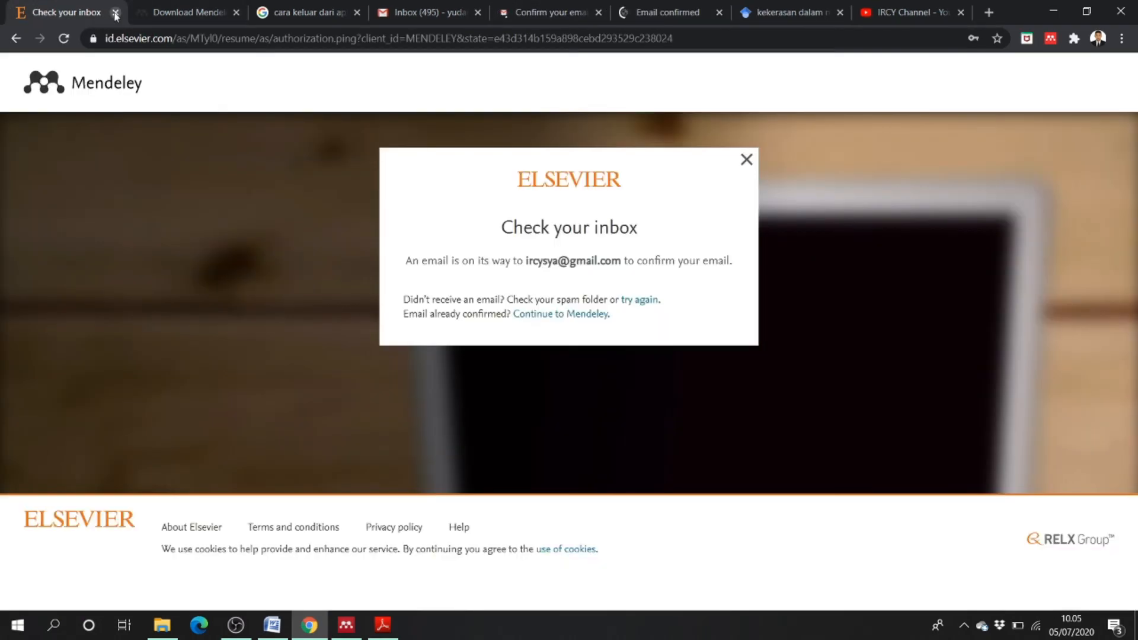
left_click(115, 13)
left_click(639, 7)
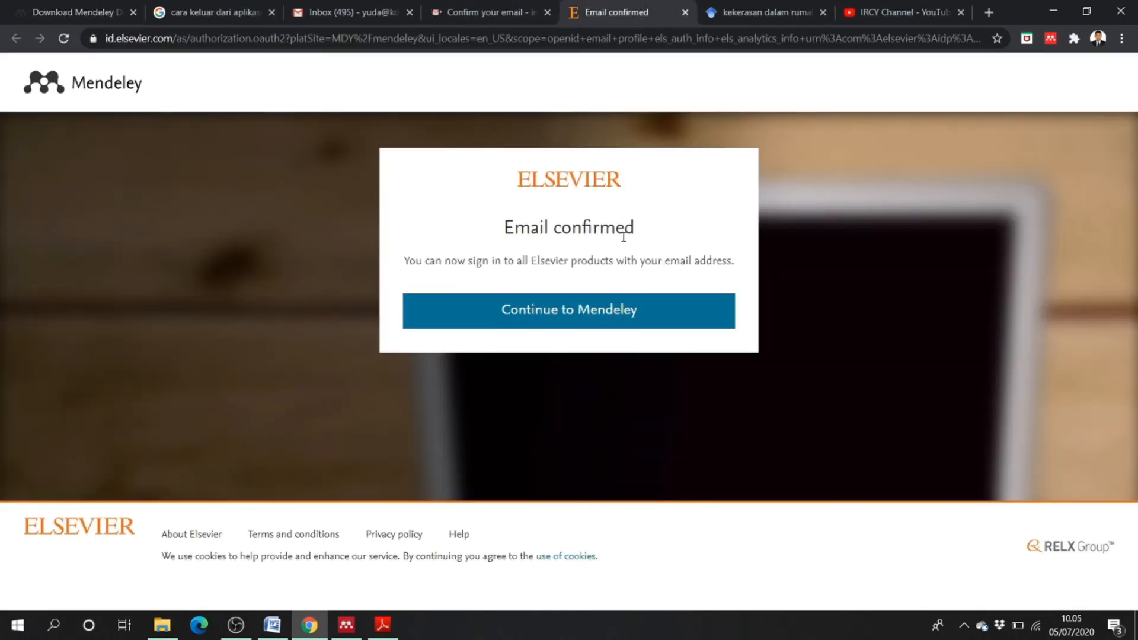
left_click(579, 322)
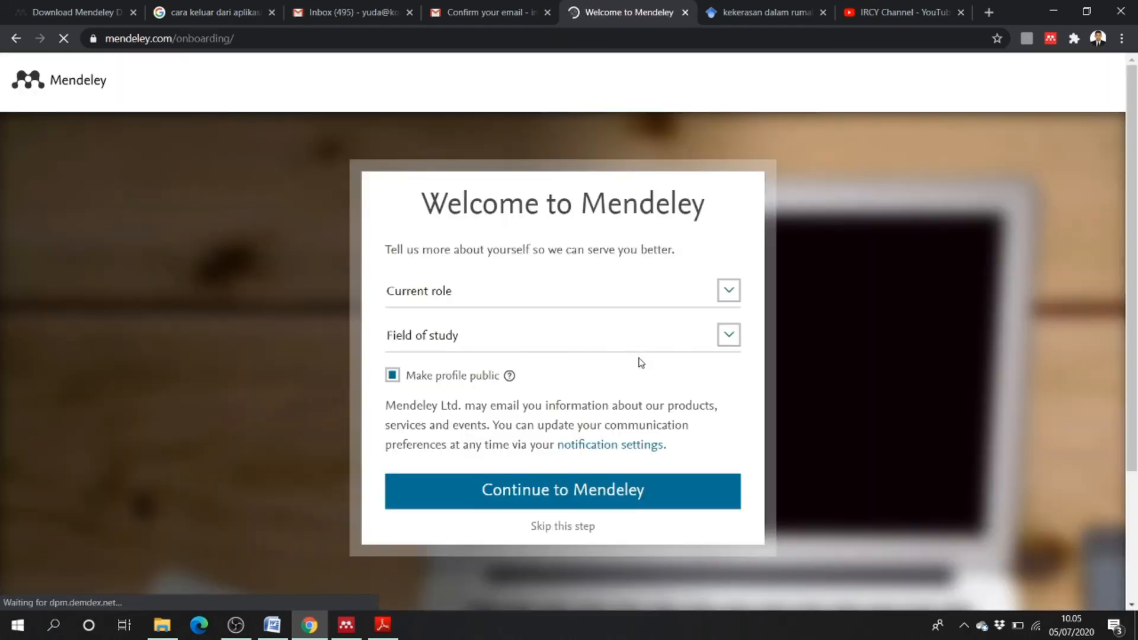
- Set the role to Student > Bachelor and field of study to Social Sciences, then enter Mendeley
left_click(730, 296)
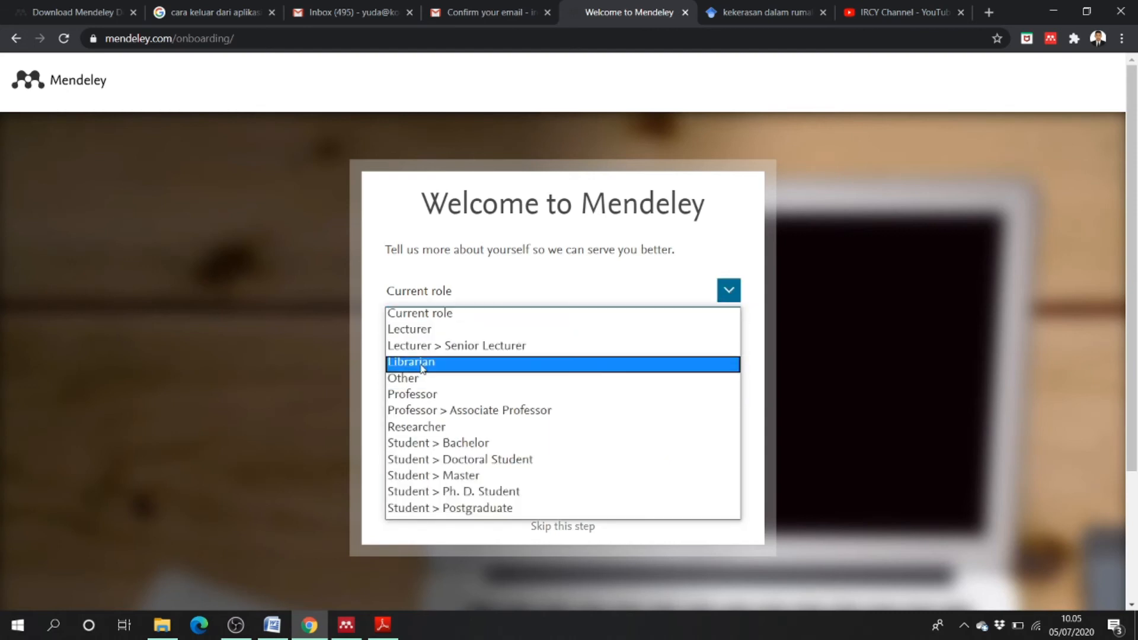
left_click(487, 445)
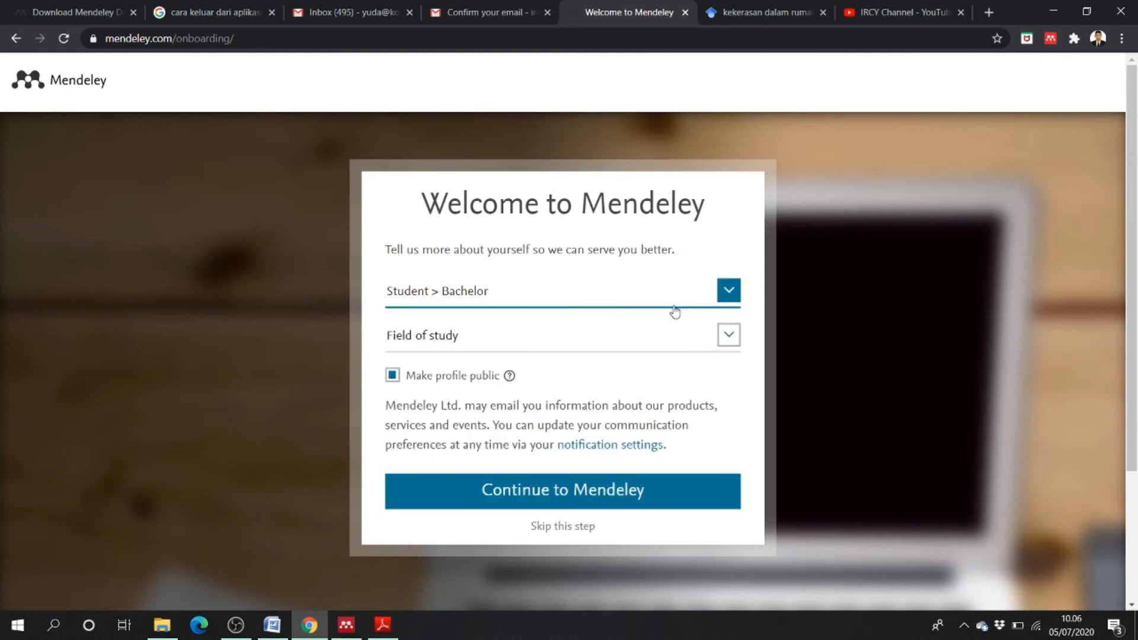
left_click(734, 336)
scroll(589, 277, "down", 1)
scroll(588, 279, "up", 1)
scroll(584, 279, "down", 3)
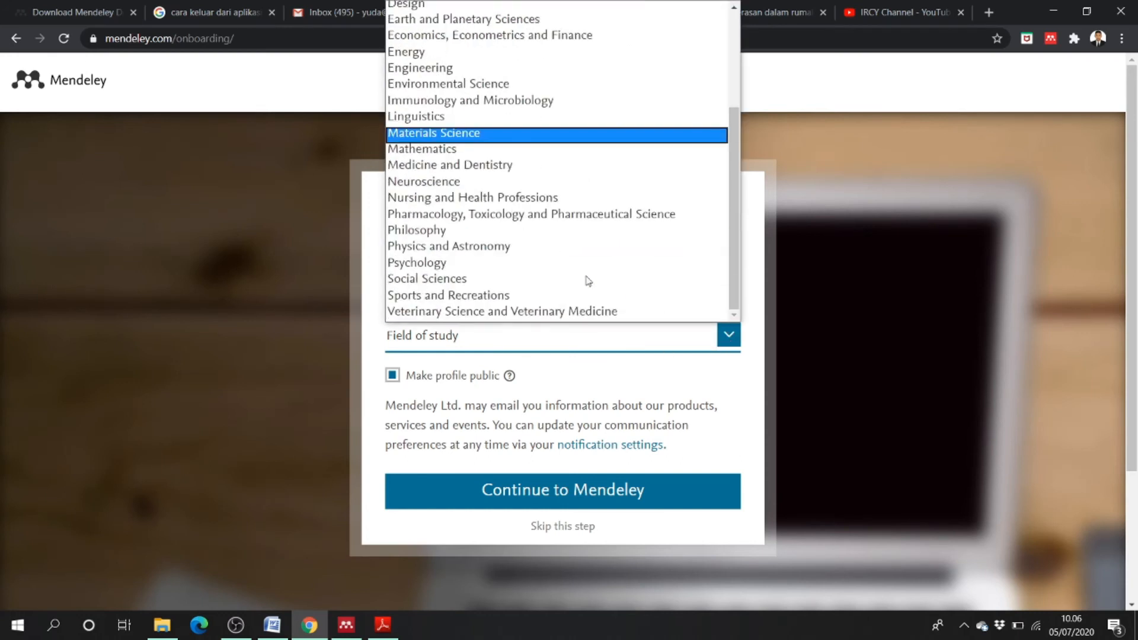
scroll(466, 276, "up", 3)
scroll(495, 236, "down", 1)
scroll(474, 261, "up", 2)
scroll(451, 284, "down", 3)
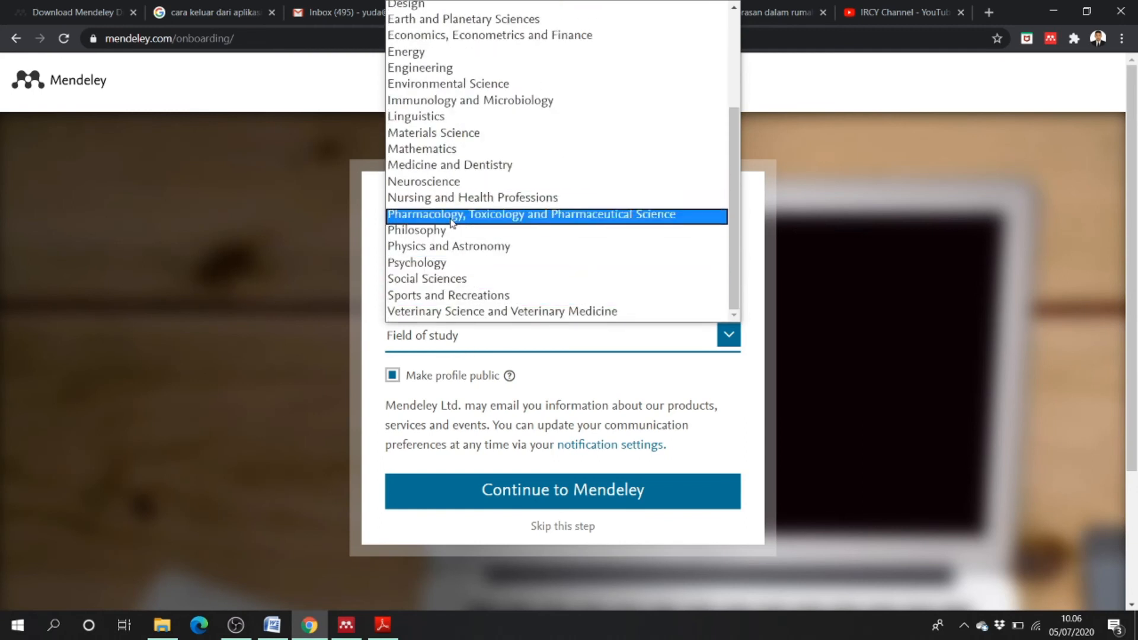
left_click(487, 286)
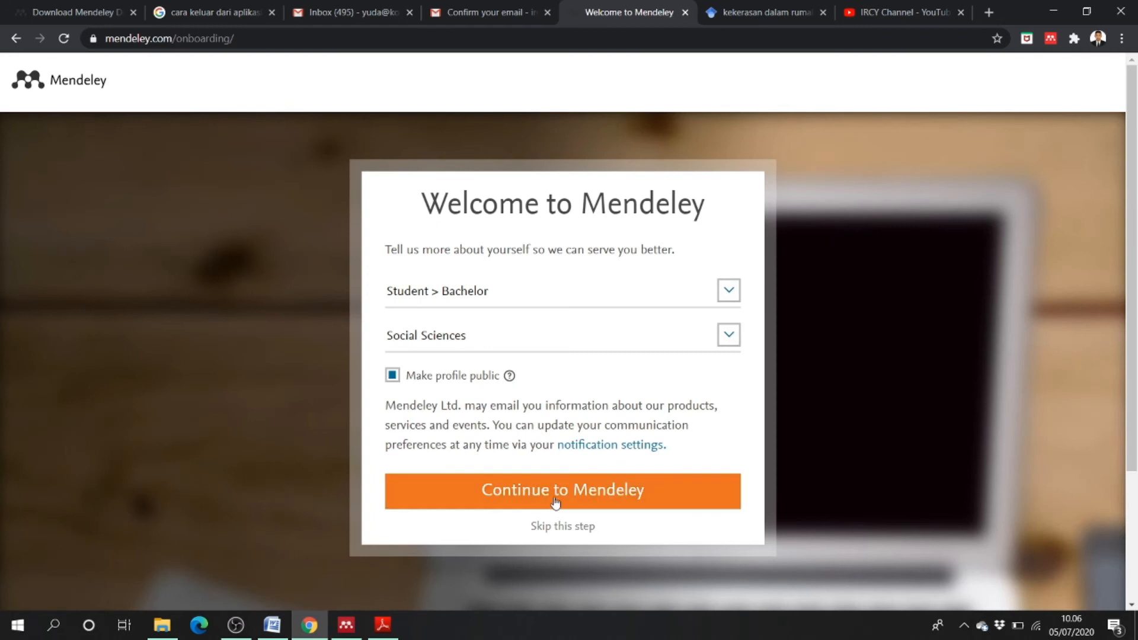
left_click(592, 500)
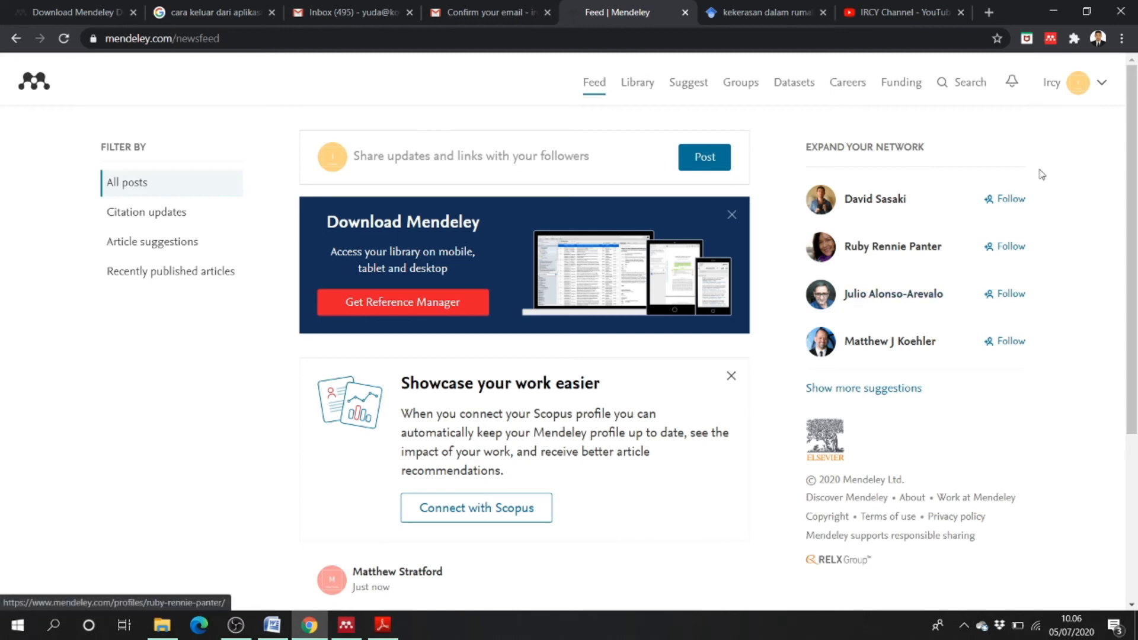
- Open the empty Mendeley web library and dismiss its welcome message and tour tip
scroll(714, 472, "down", 3)
scroll(786, 434, "up", 3)
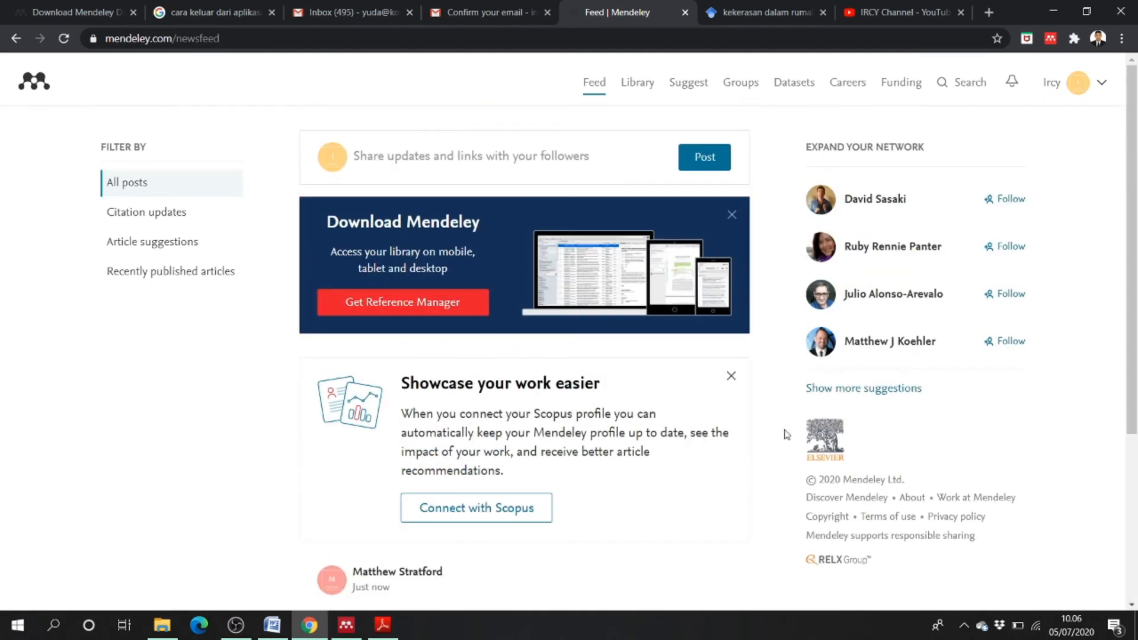
left_click(637, 83)
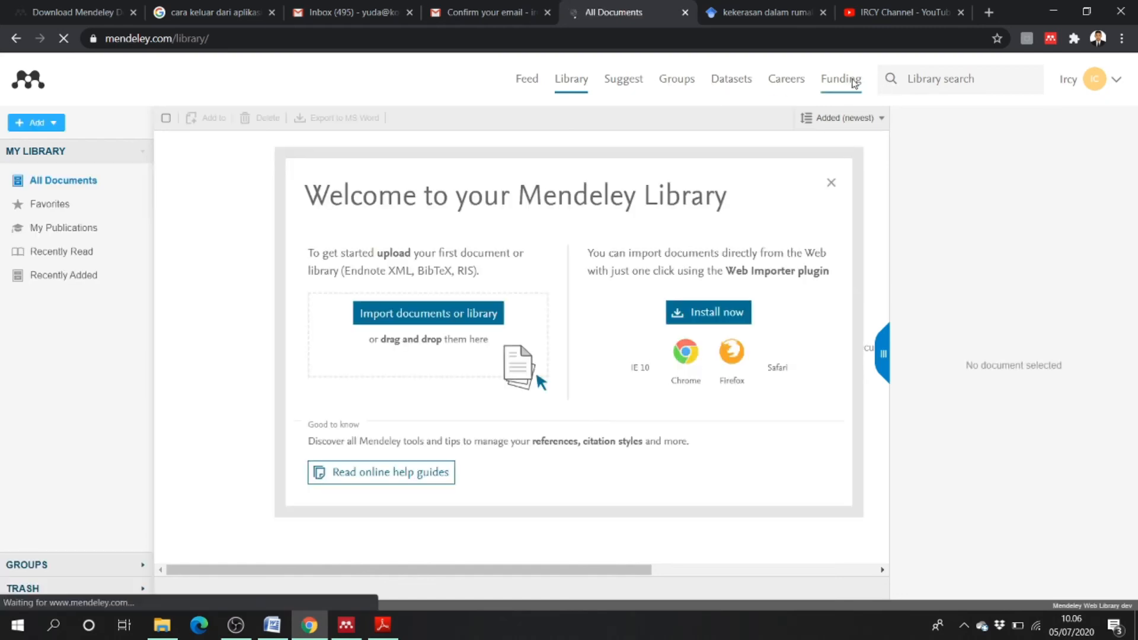
left_click(831, 183)
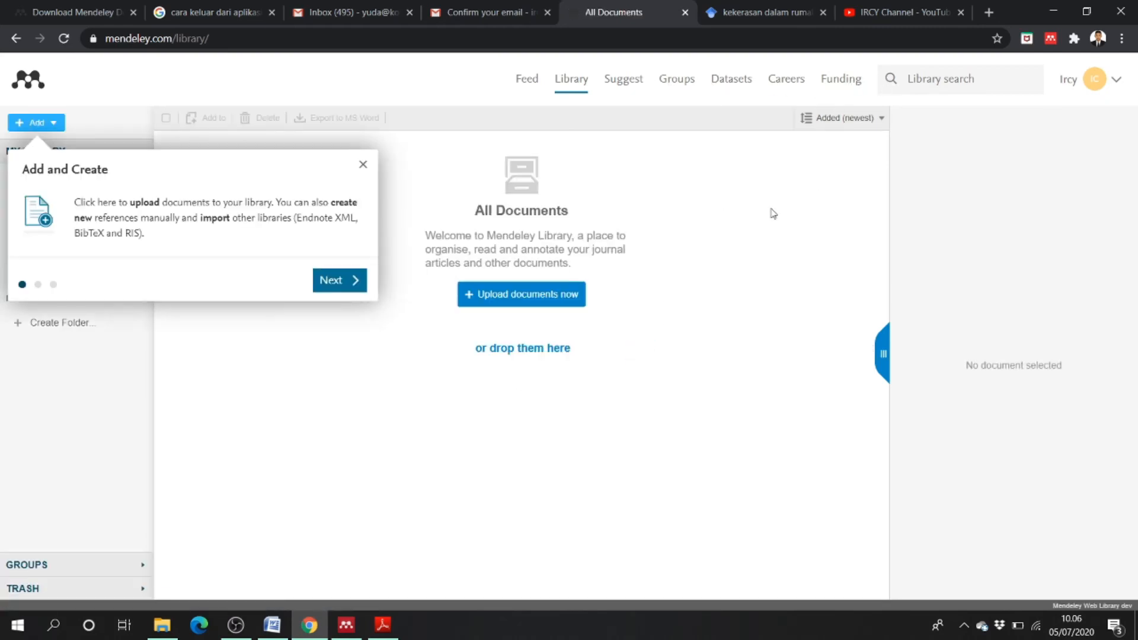
left_click(364, 164)
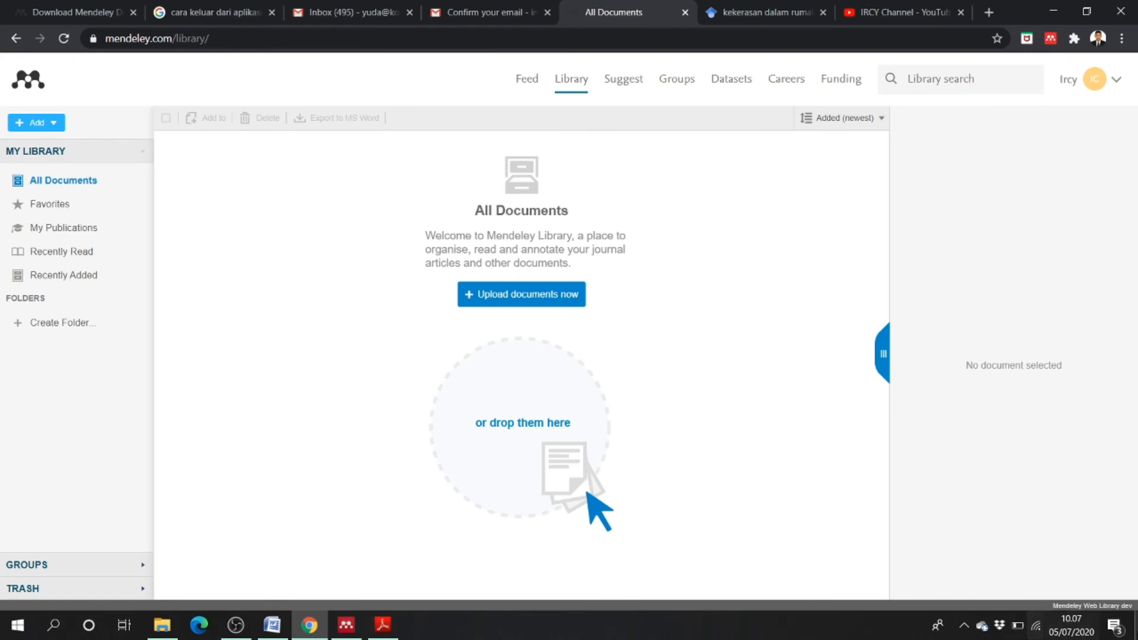
- Minimise all windows to the Windows desktop and refresh it
left_click(1136, 626)
right_click(351, 190)
left_click(383, 255)
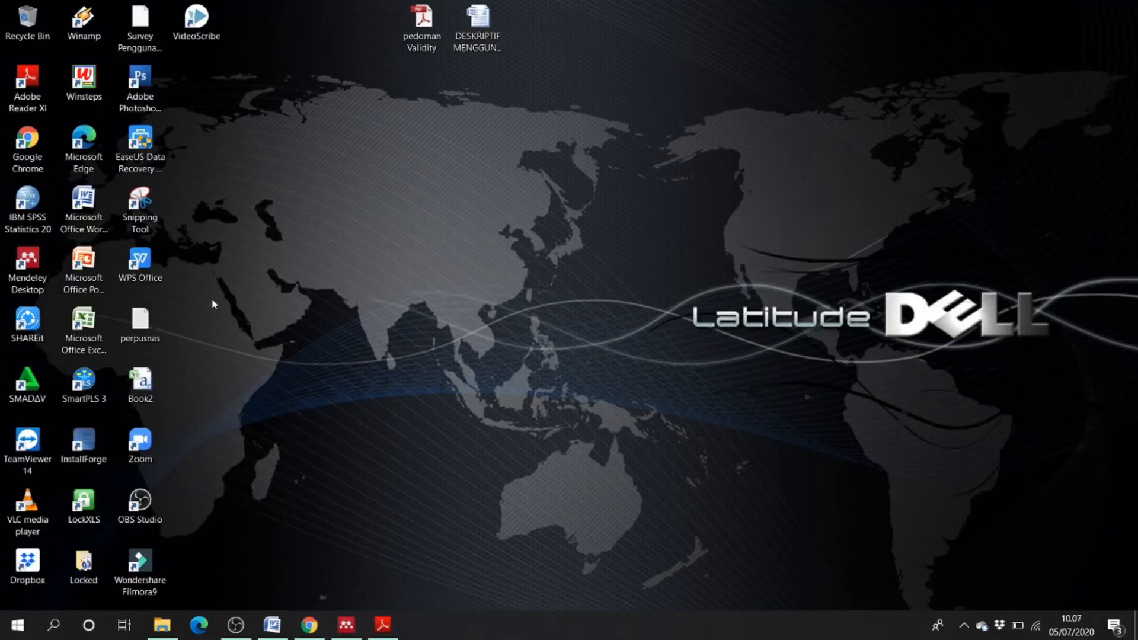
- Launch Mendeley Desktop and enter the account e-mail and password, unticking Stay signed in
left_click(352, 635)
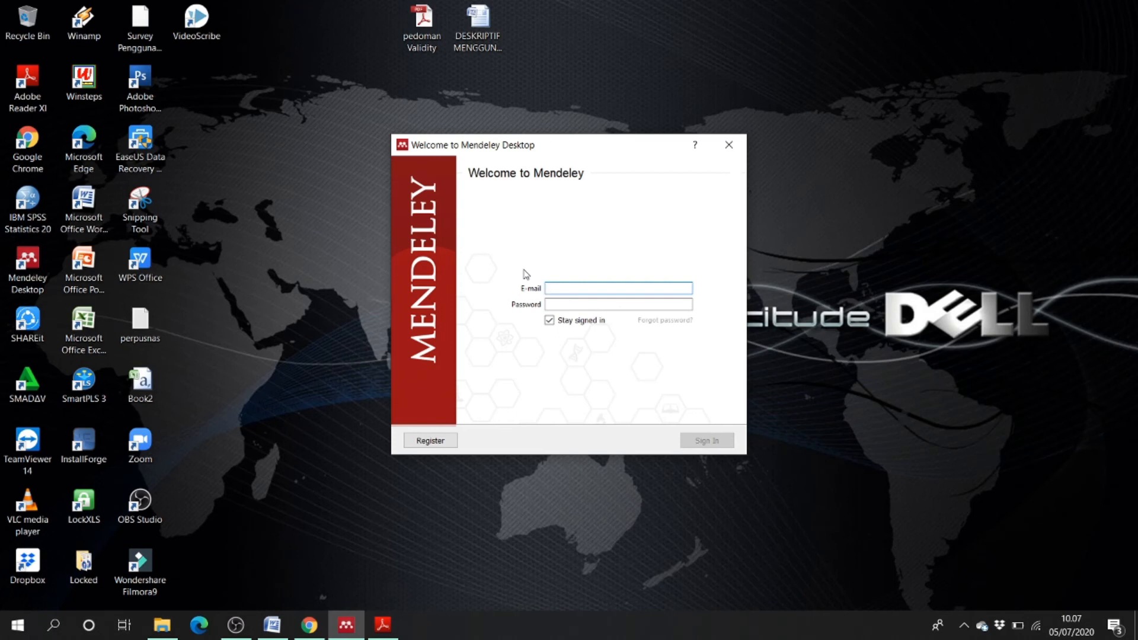
left_click(572, 288)
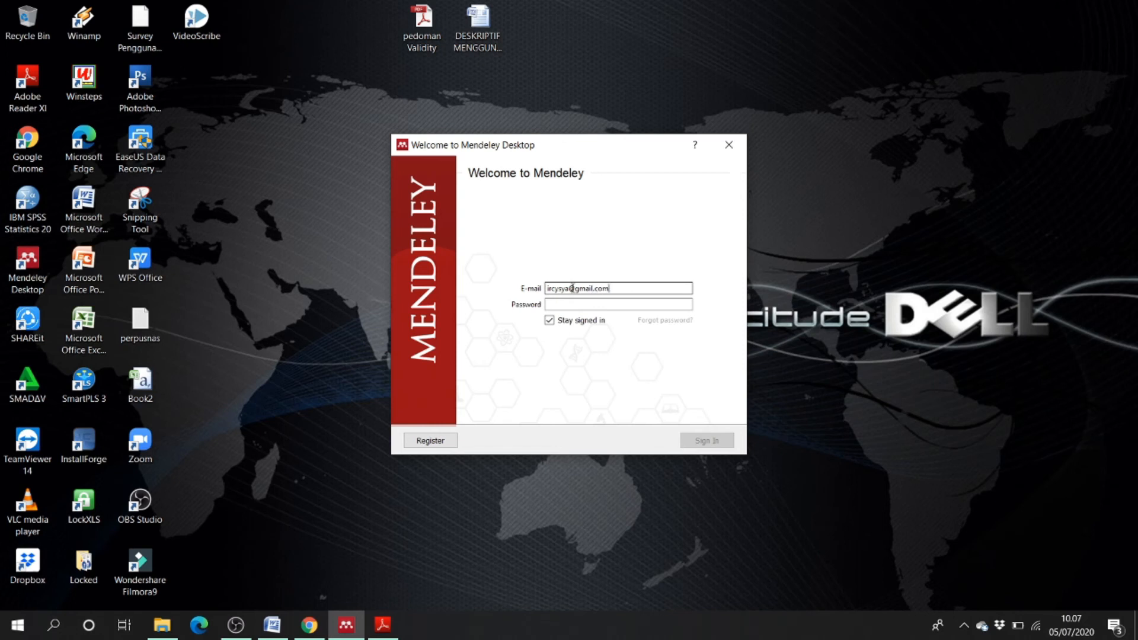
left_click(611, 305)
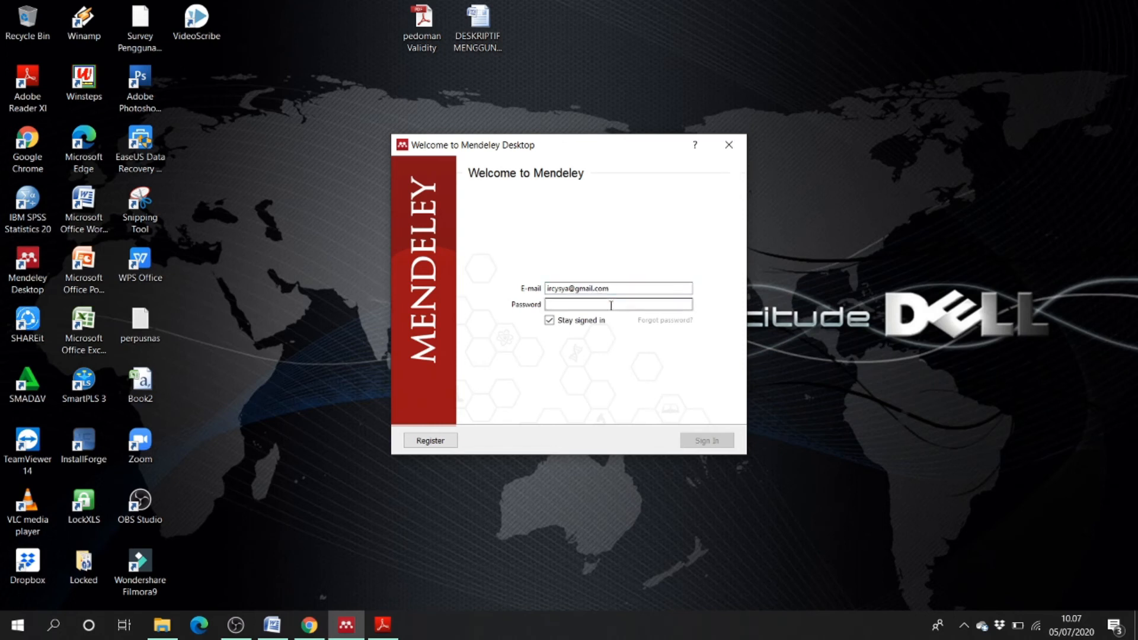
type("•")
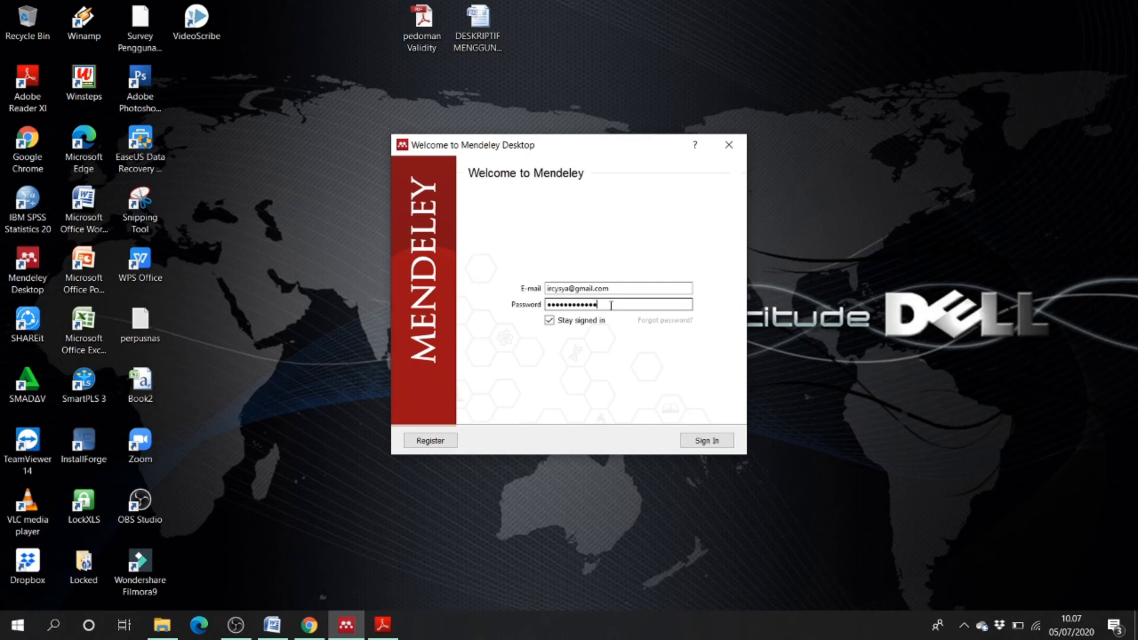
left_click(551, 323)
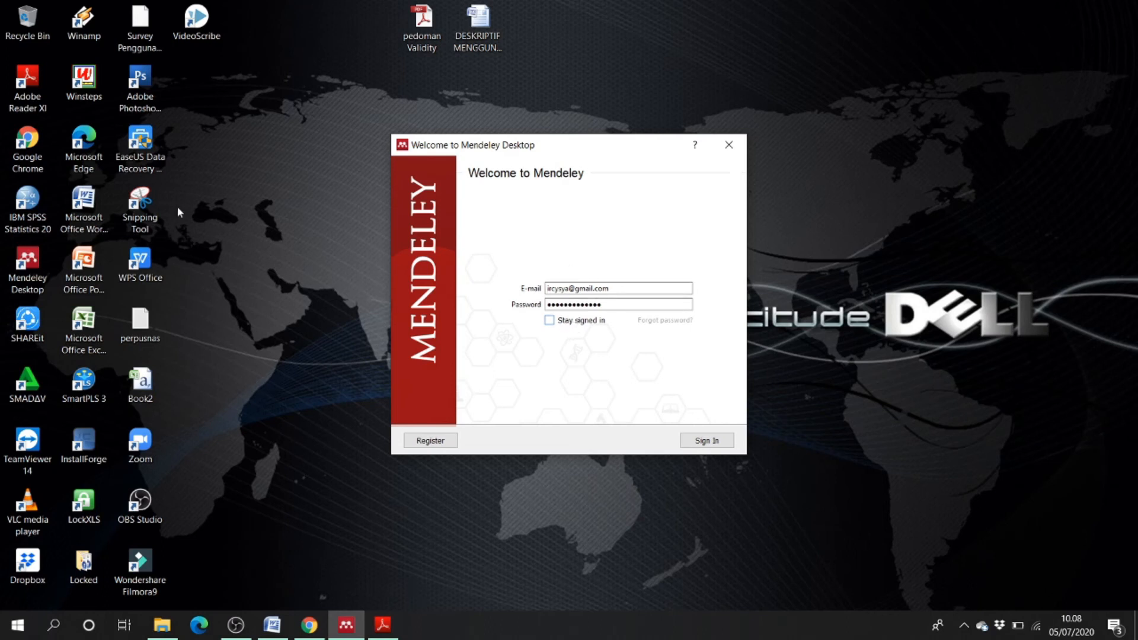
left_click(565, 304)
- Sign in to Mendeley Desktop with Stay signed in ticked, and import the voulgaridou2015 PDF
left_click(550, 321)
left_click(718, 445)
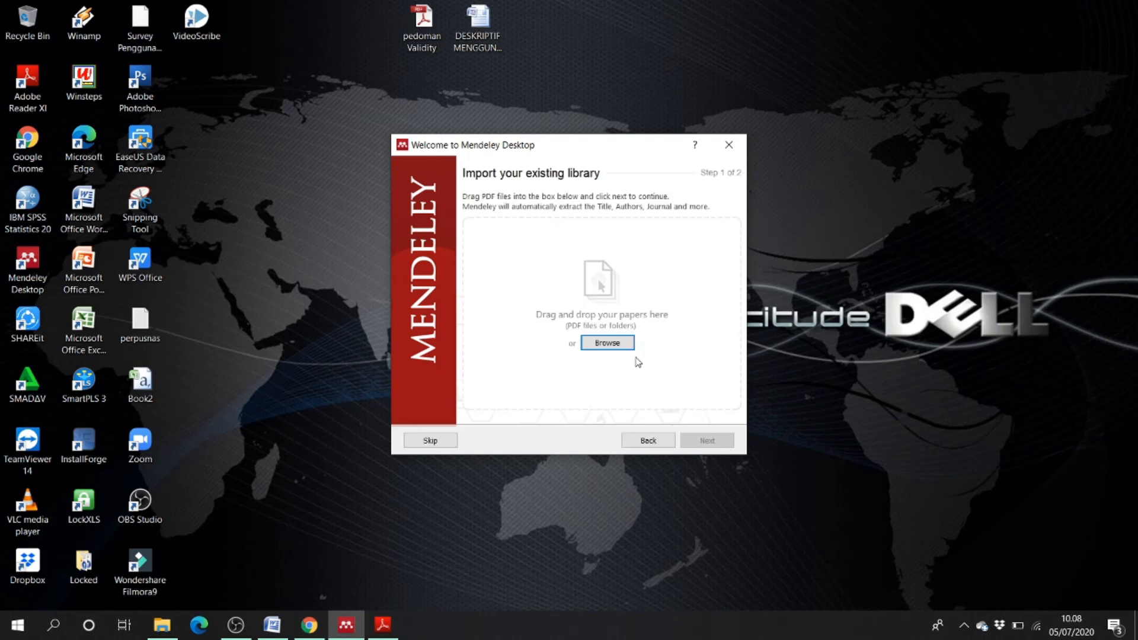
left_click(609, 343)
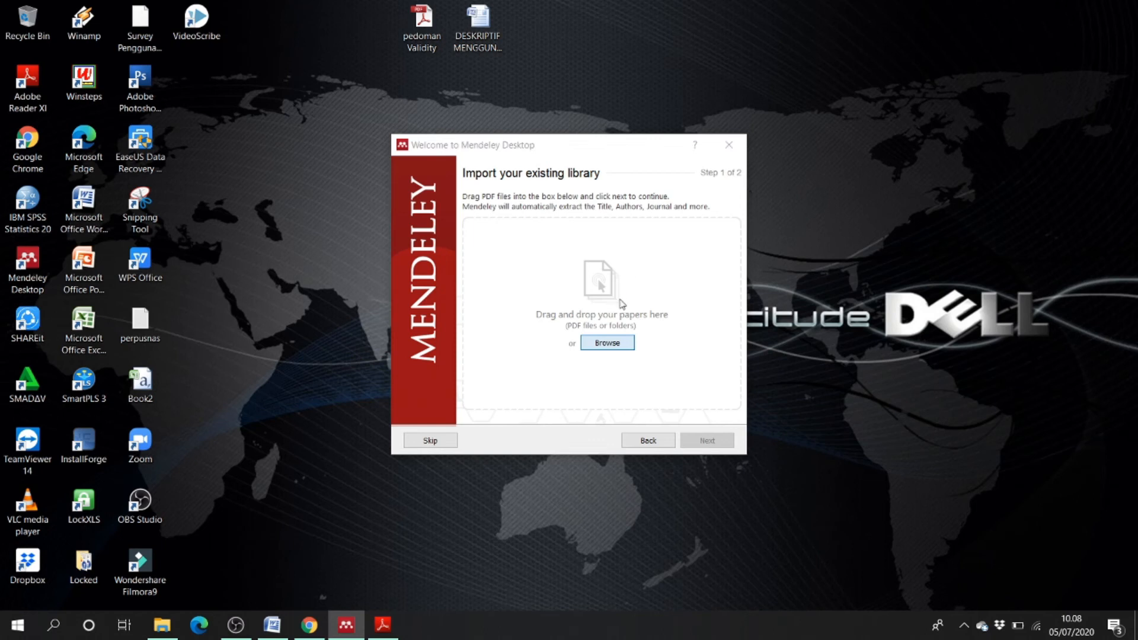
left_click(590, 316)
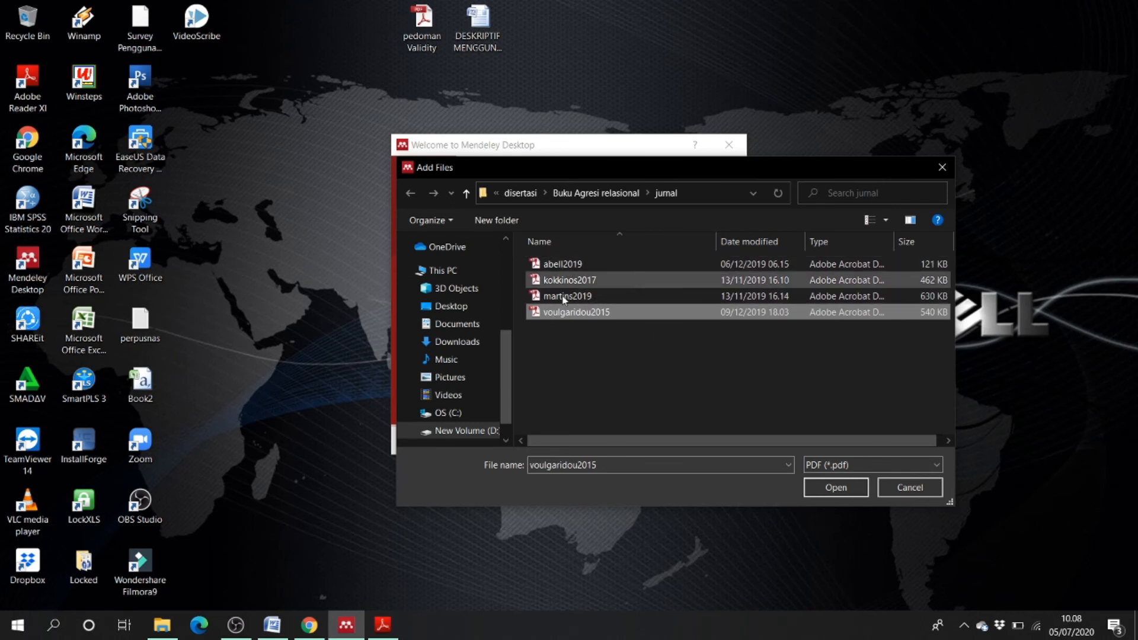
left_click(852, 491)
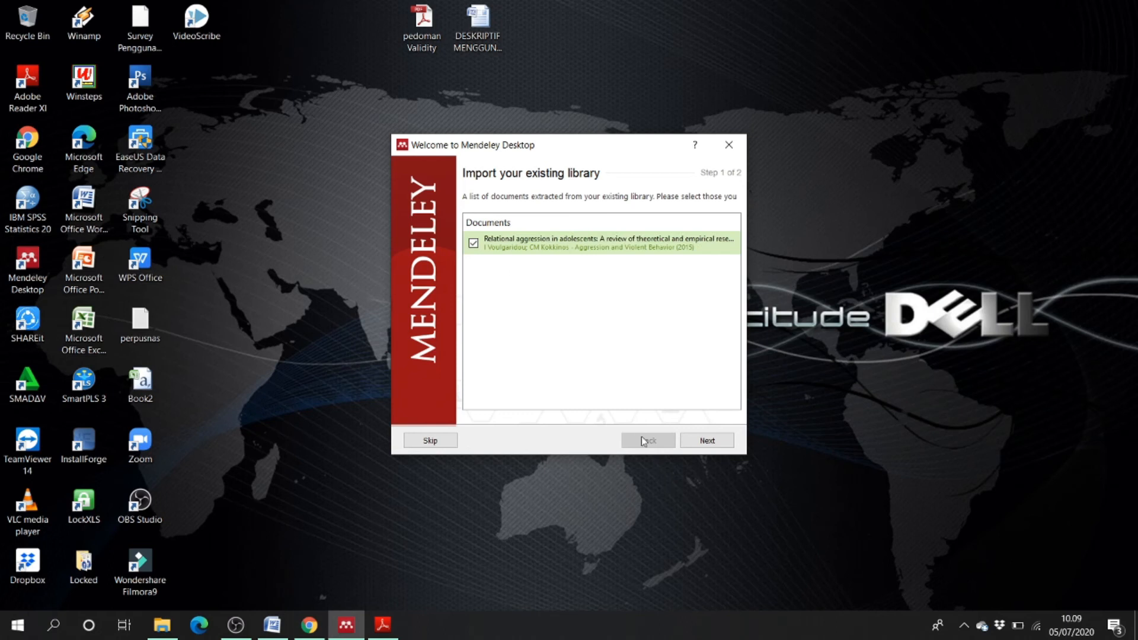
- Finish the import wizard, show All Documents, postpone the update, and bring up Word
left_click(715, 442)
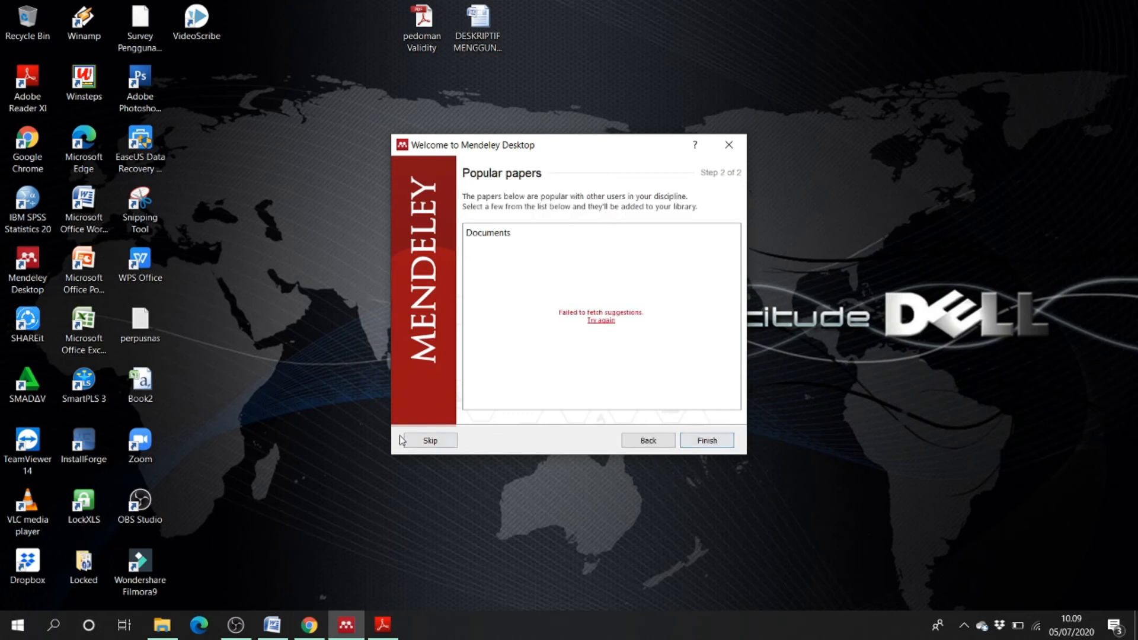
left_click(429, 441)
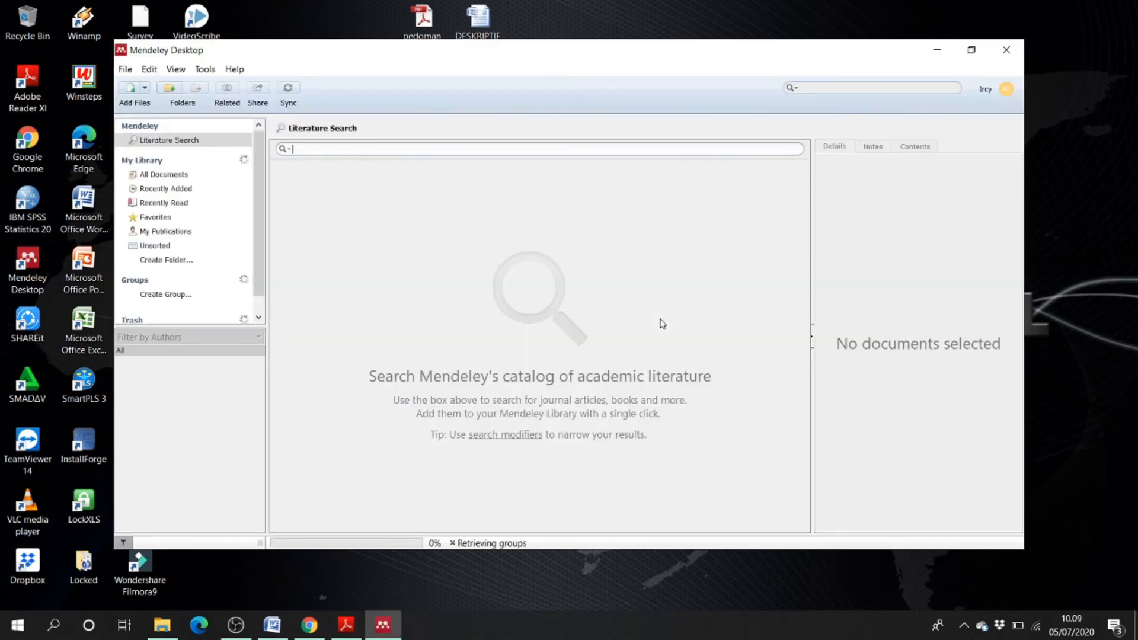
left_click(192, 178)
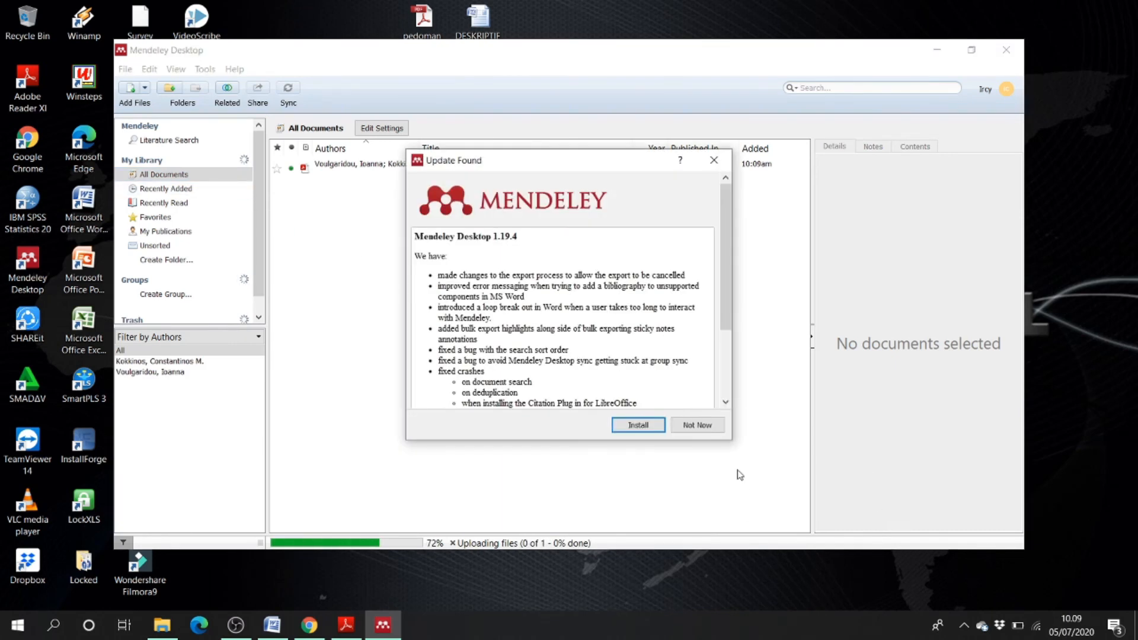
left_click(699, 426)
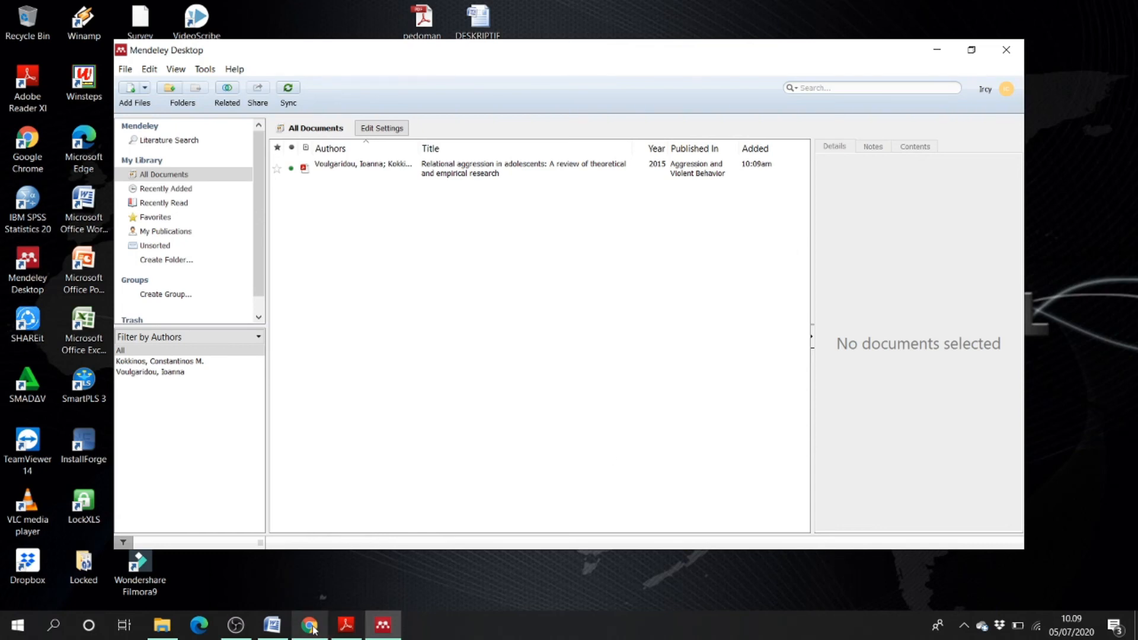
left_click(280, 633)
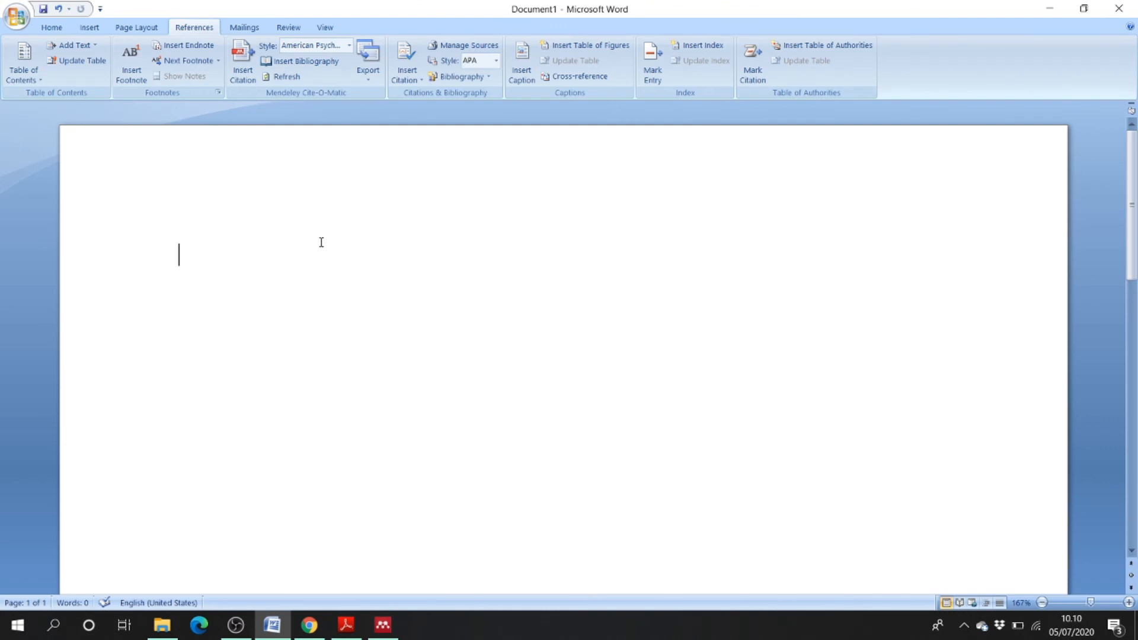
- Bring Mendeley Desktop's library window back in front of the blank Word document
left_click(383, 625)
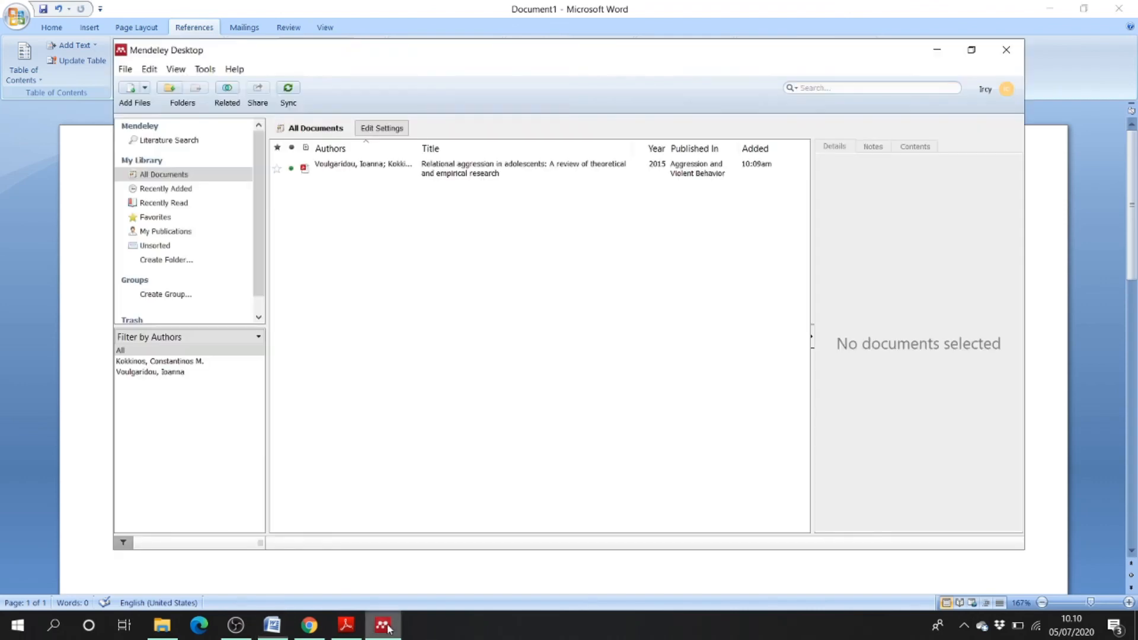
- Open the relational aggression paper's PDF and highlight its first Introduction sentence in yellow
double_click(408, 172)
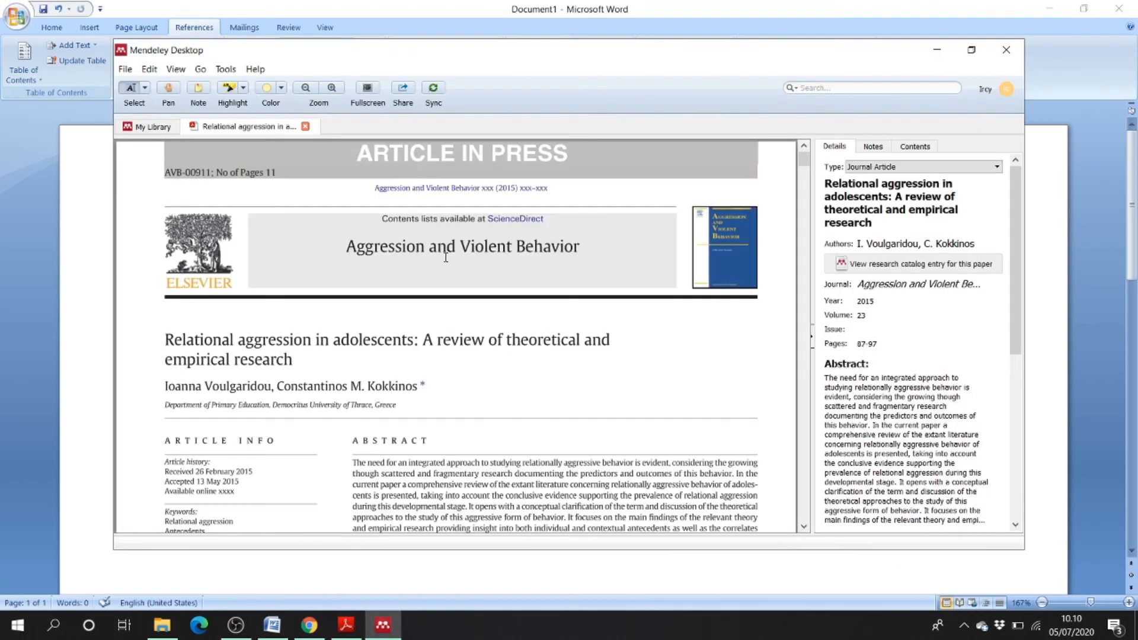
scroll(445, 266, "down", 6)
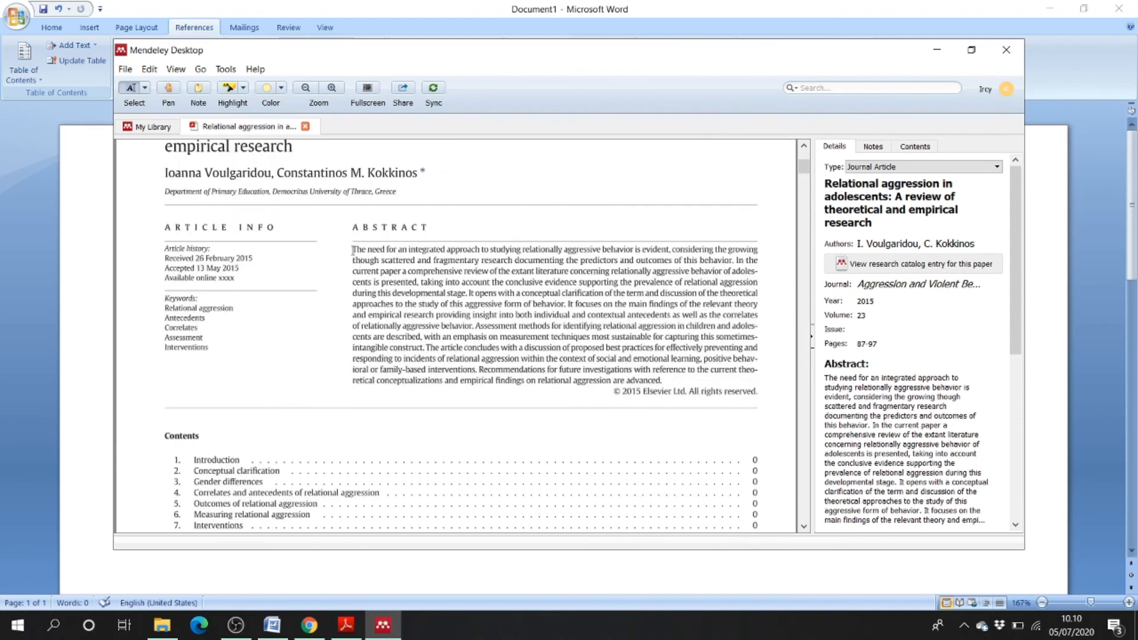
scroll(511, 351, "down", 11)
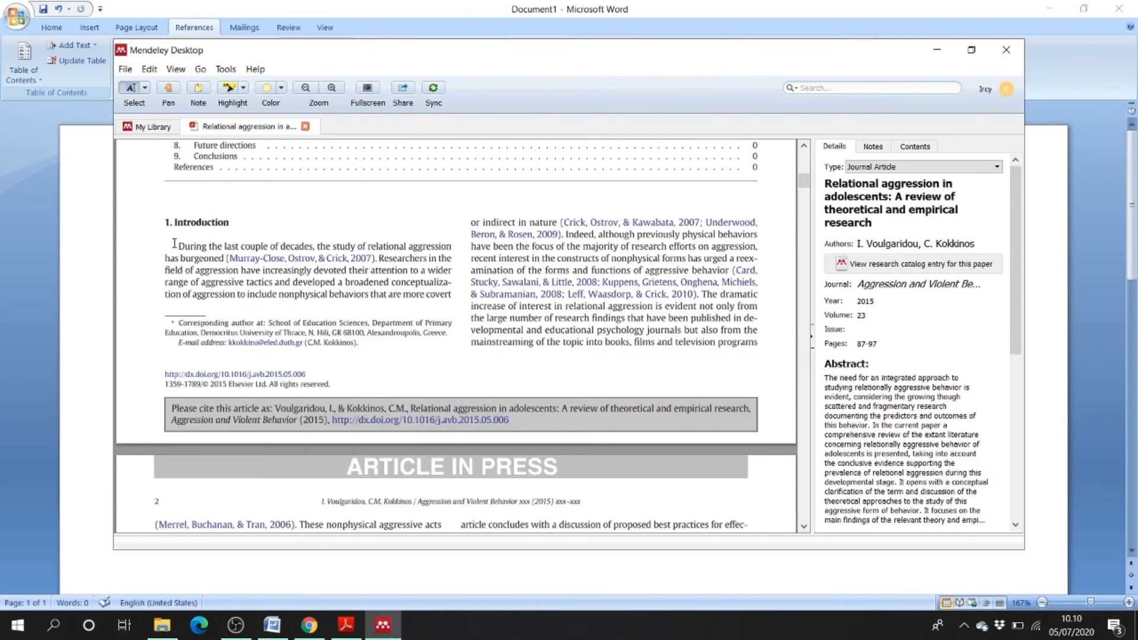
mouse_move(384, 249)
left_mouse_down()
mouse_move(178, 249)
mouse_move(396, 260)
mouse_move(353, 259)
mouse_move(373, 260)
left_mouse_up()
left_click(185, 247)
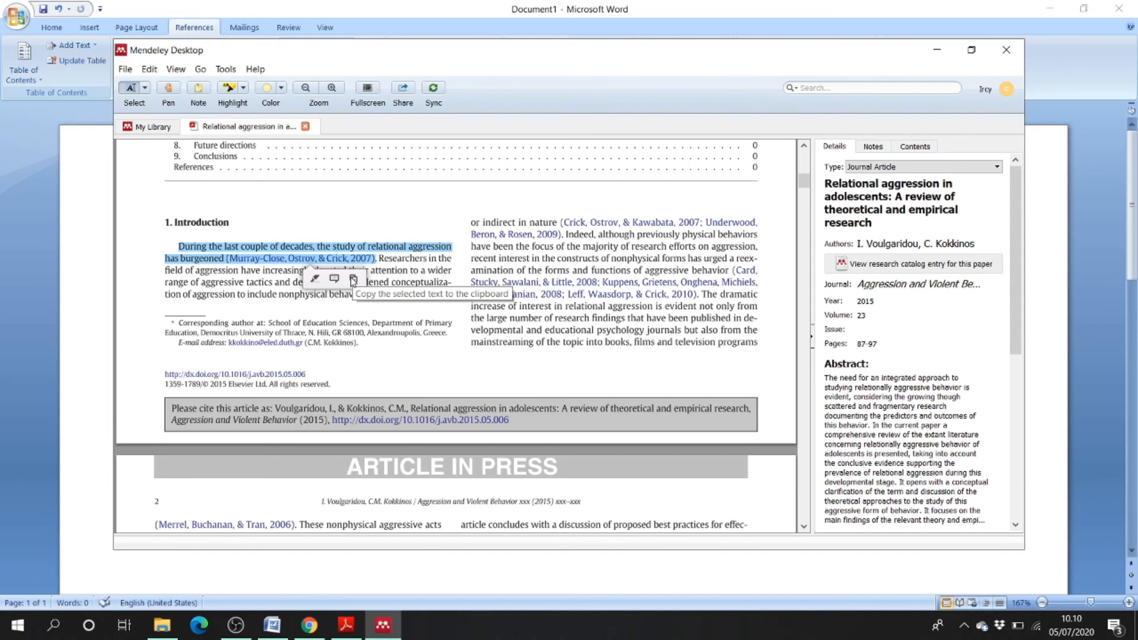
left_click(315, 279)
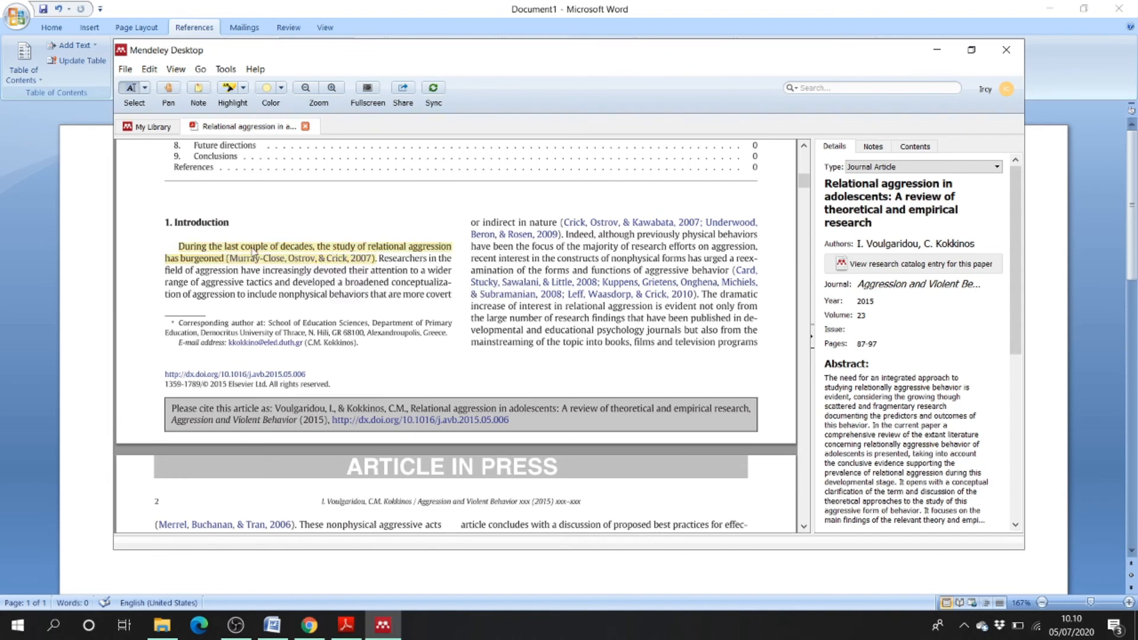
left_click(383, 624)
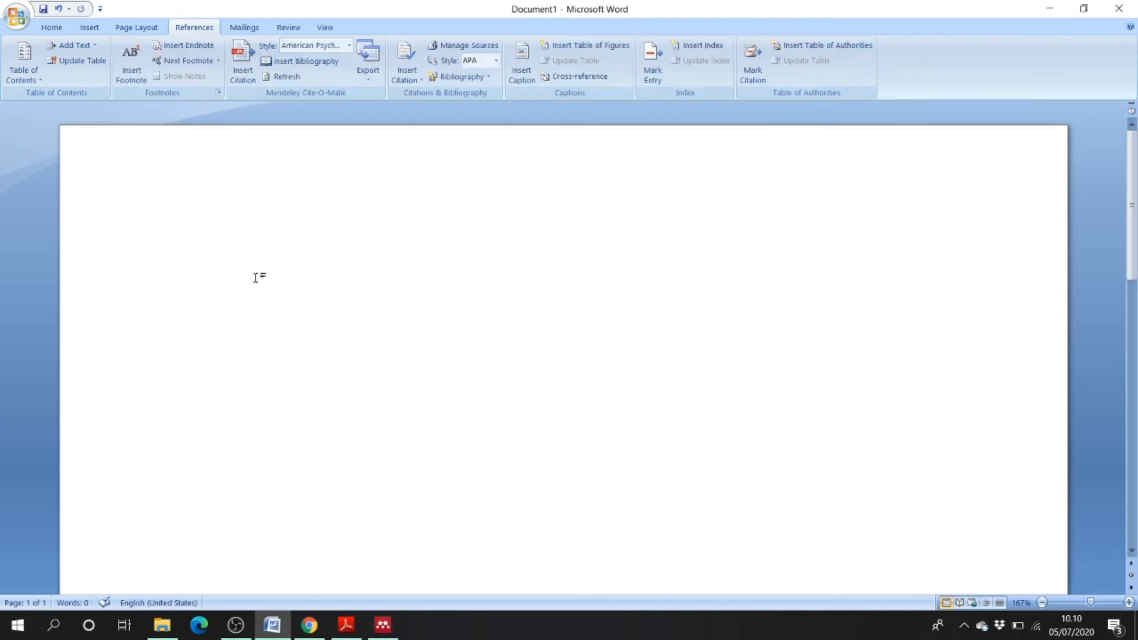
- Paste the copied Introduction sentence, with its citation, onto the blank page
right_click(191, 258)
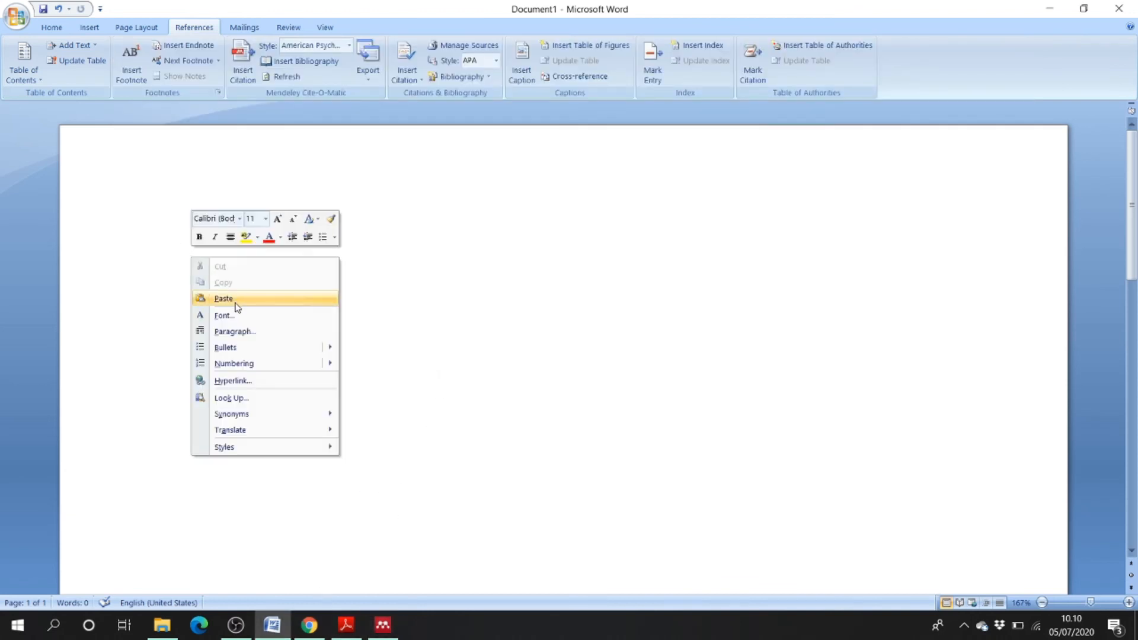
left_click(196, 297)
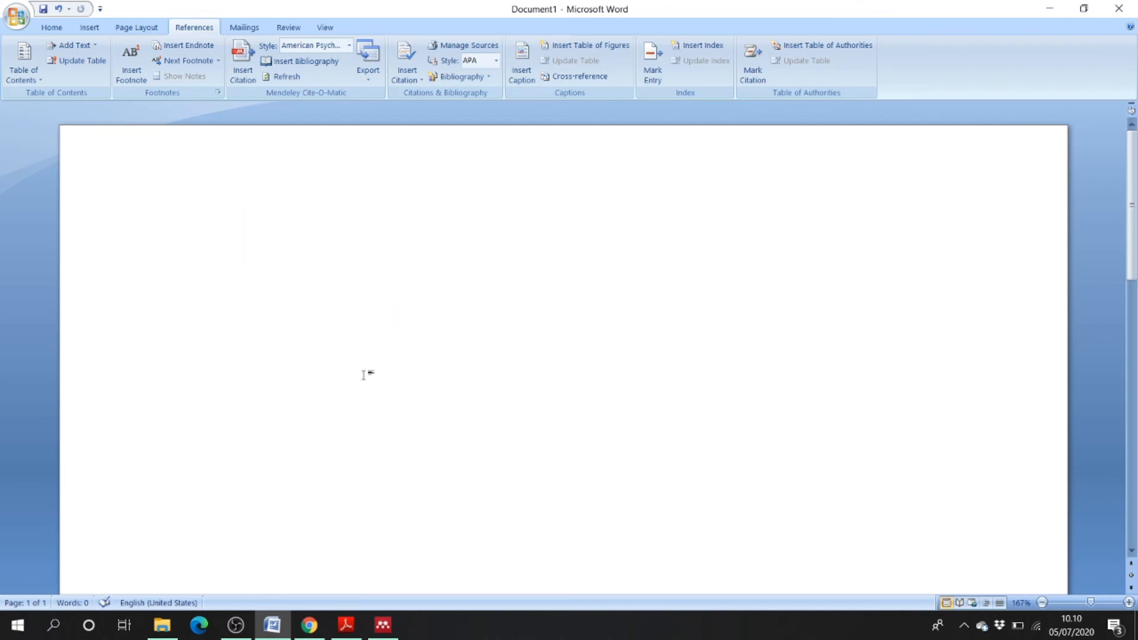
left_click(52, 27)
right_click(194, 254)
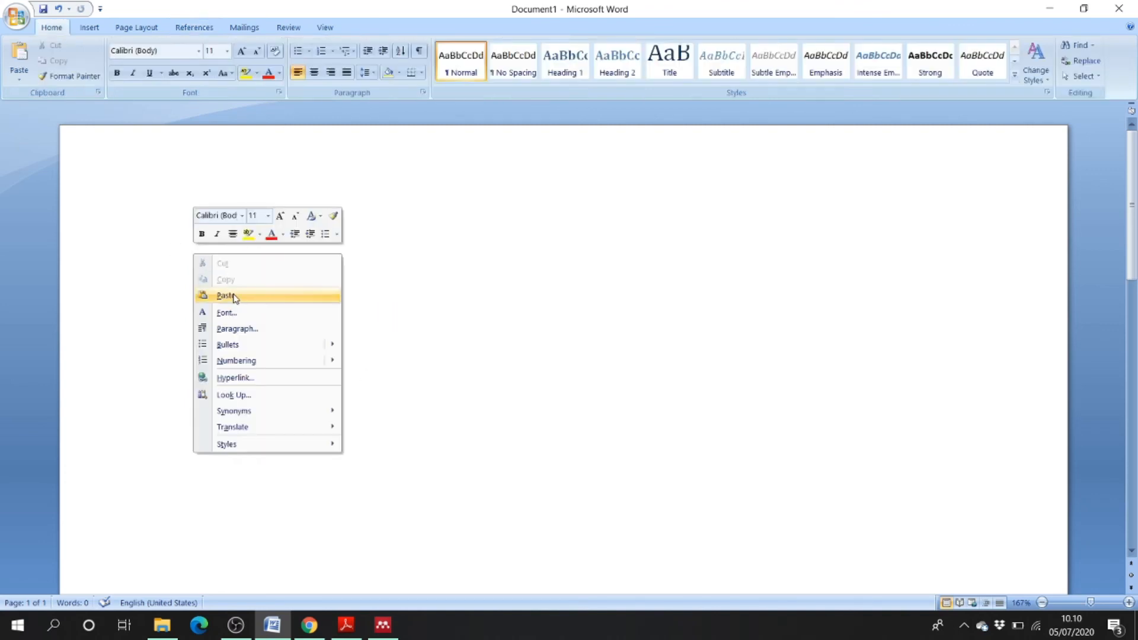
left_click(222, 294)
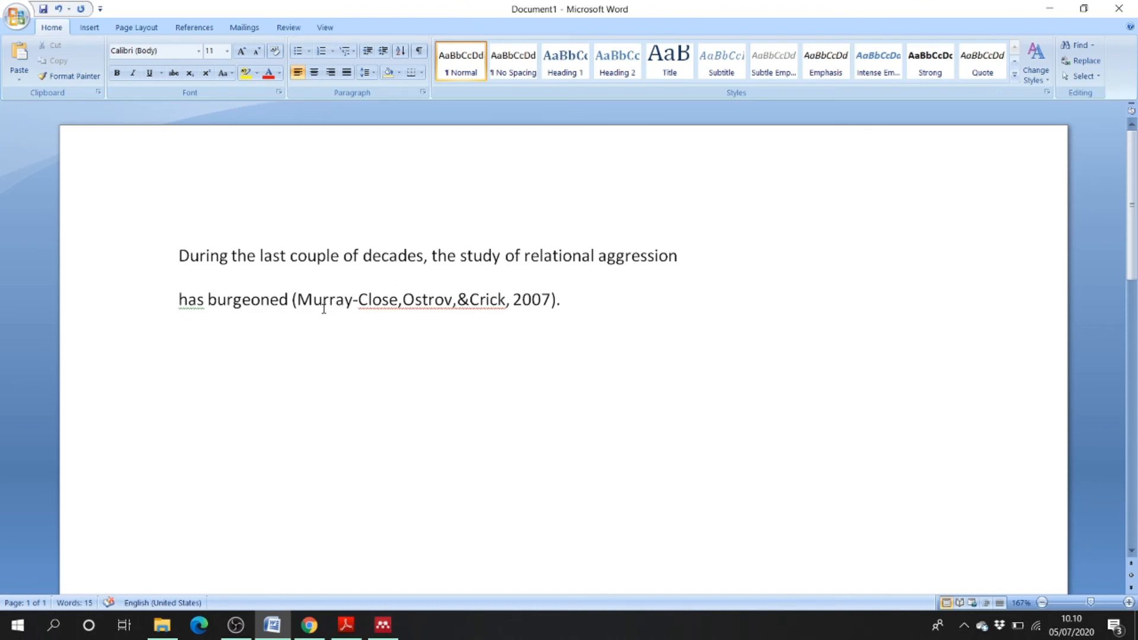
- Delete the pasted author-year citation and join 'has burgeoned' onto the first line
left_click_drag(179, 298, 292, 302)
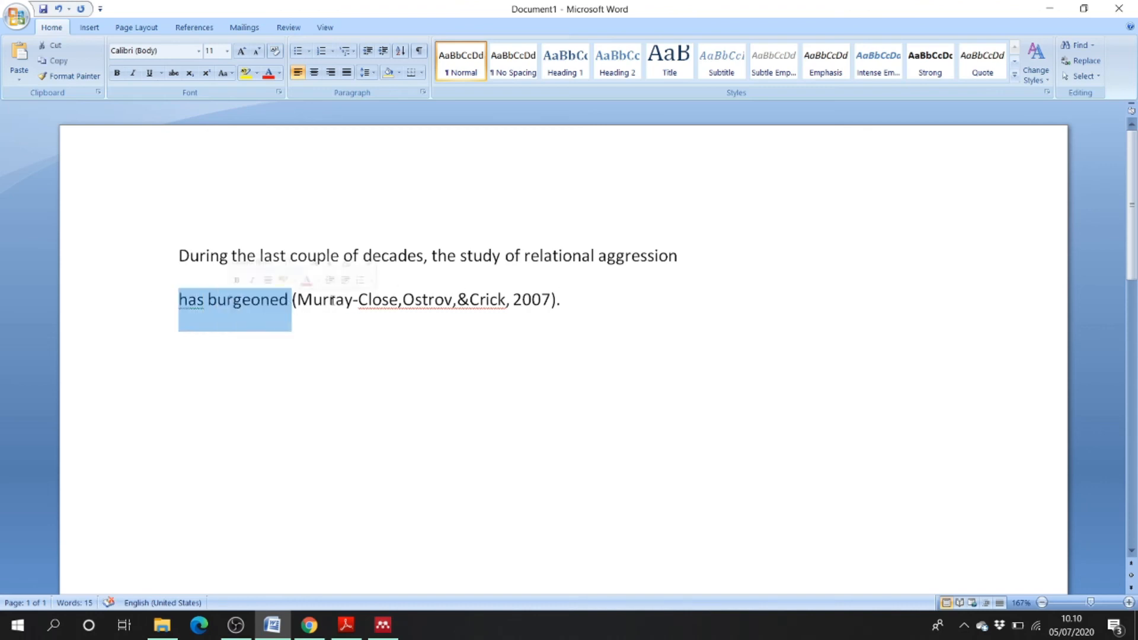
left_click(573, 301)
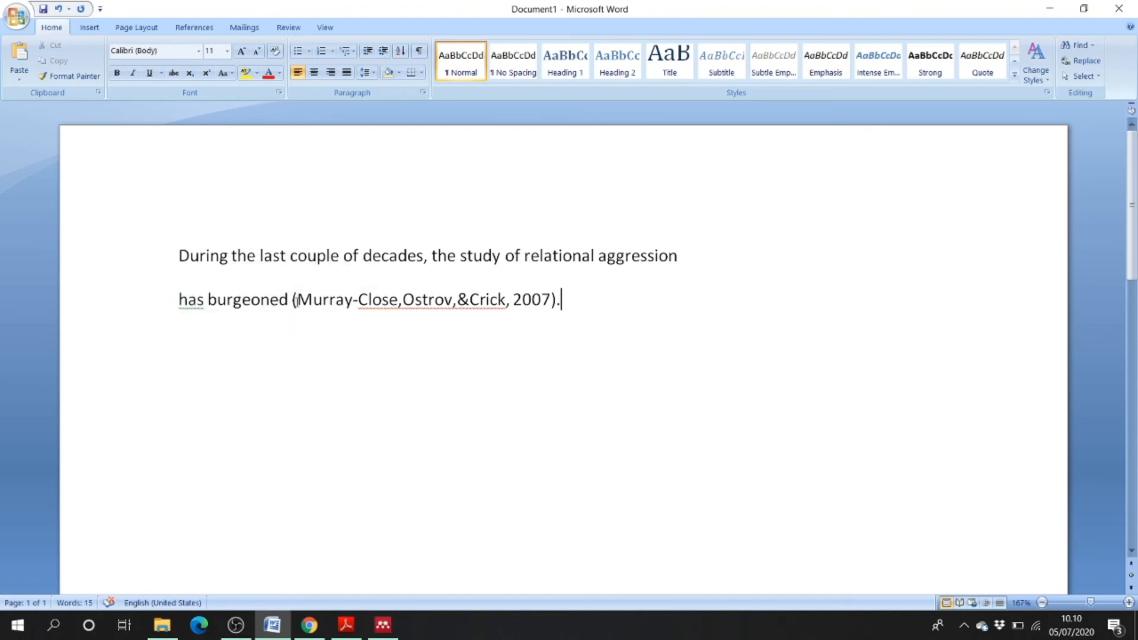
left_click_drag(295, 299, 577, 303)
key("Delete")
left_click(770, 245)
key("Delete")
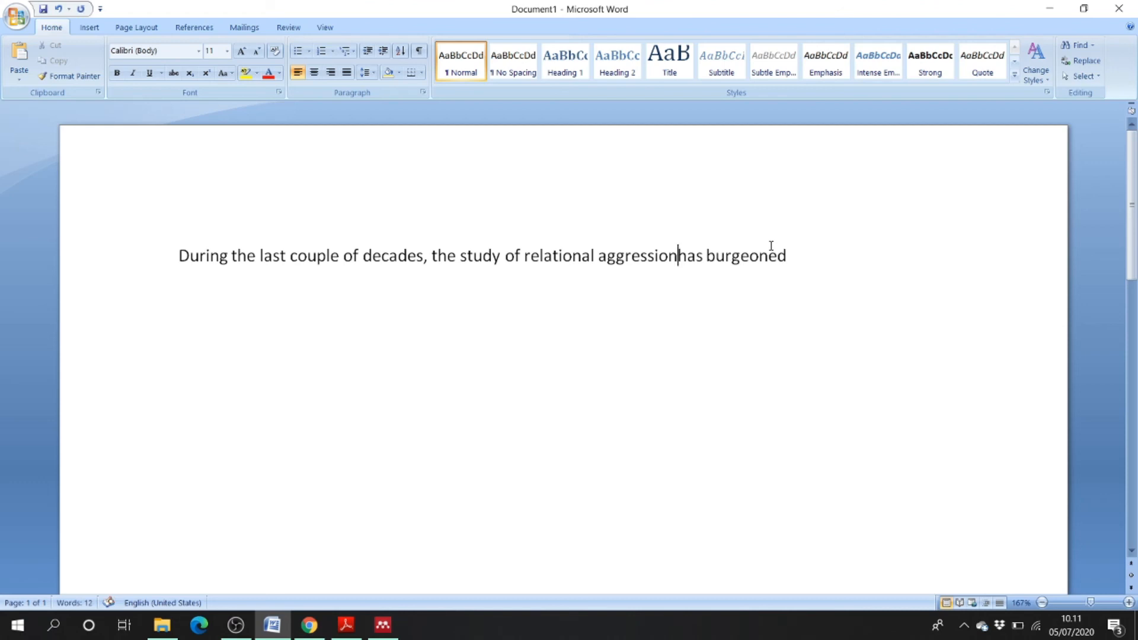
left_click(804, 246)
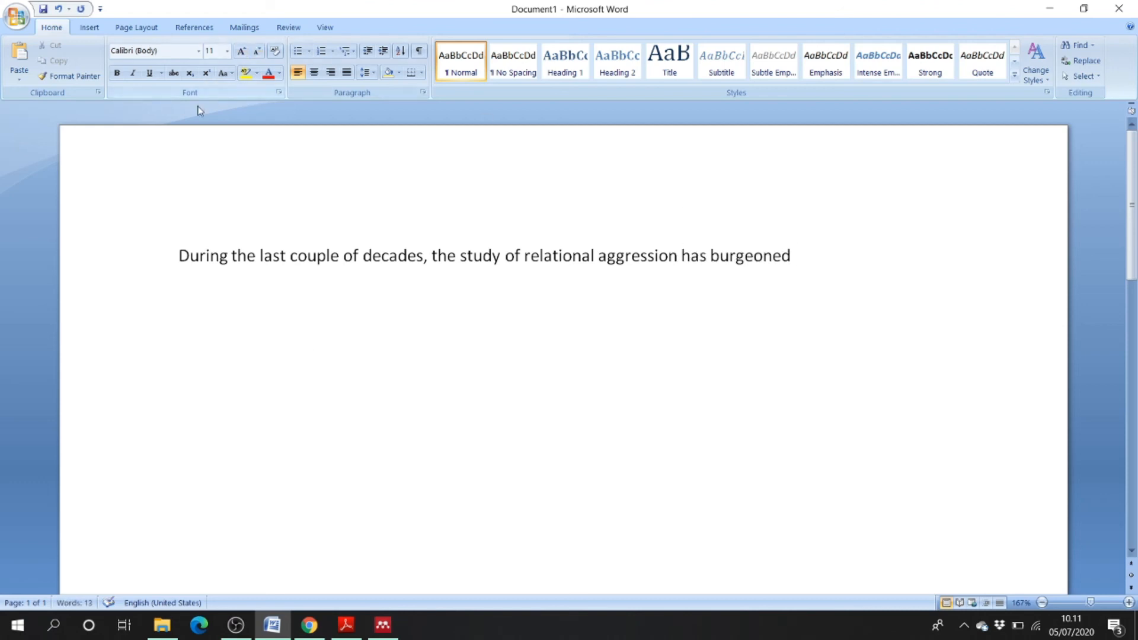
left_click(383, 635)
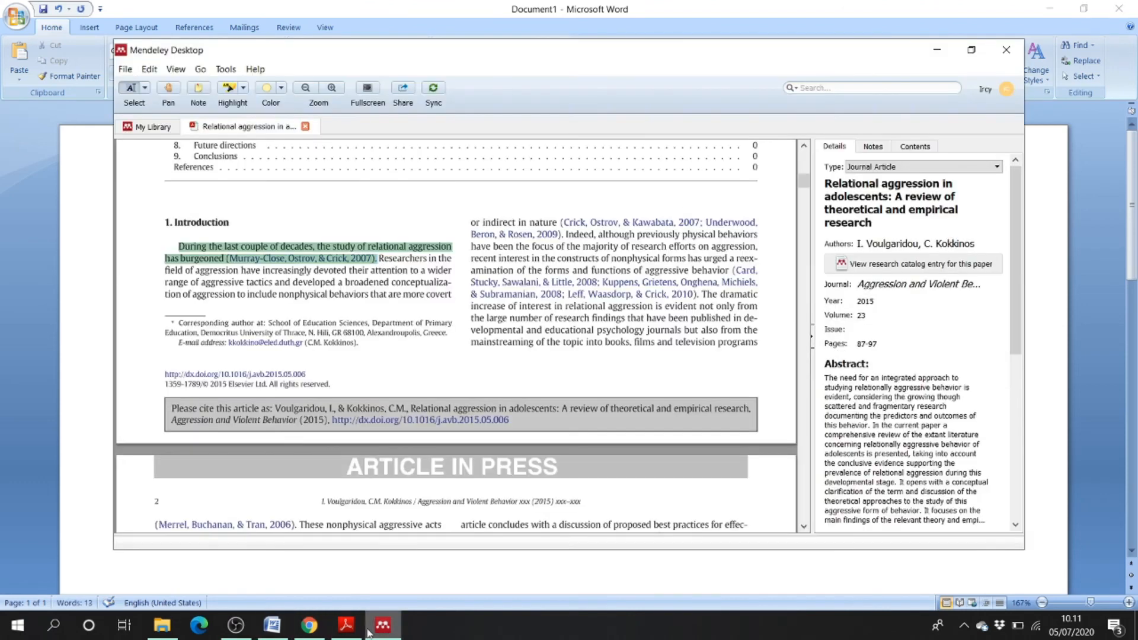
- Switch Mendeley from the article PDF back to the My Library list
left_click(226, 70)
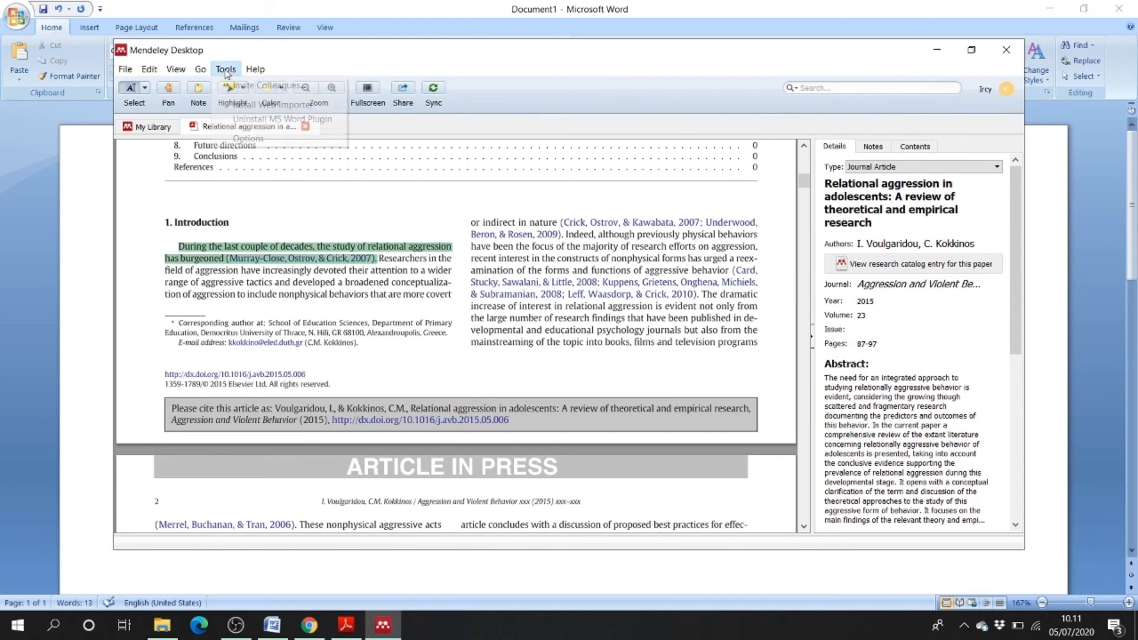
left_click(150, 128)
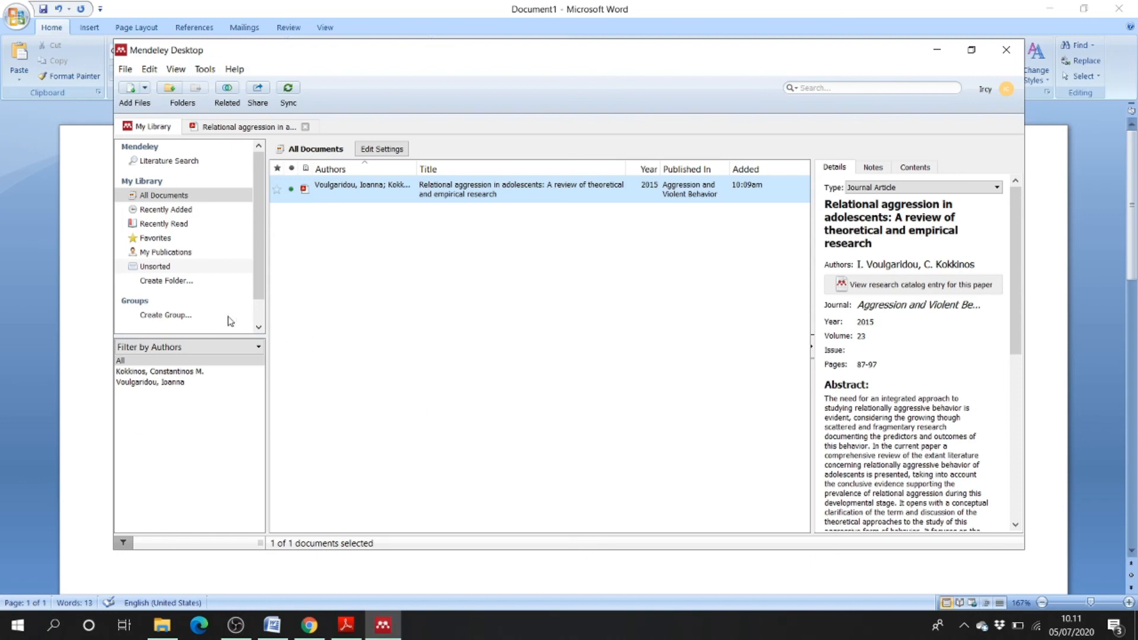
left_click(61, 321)
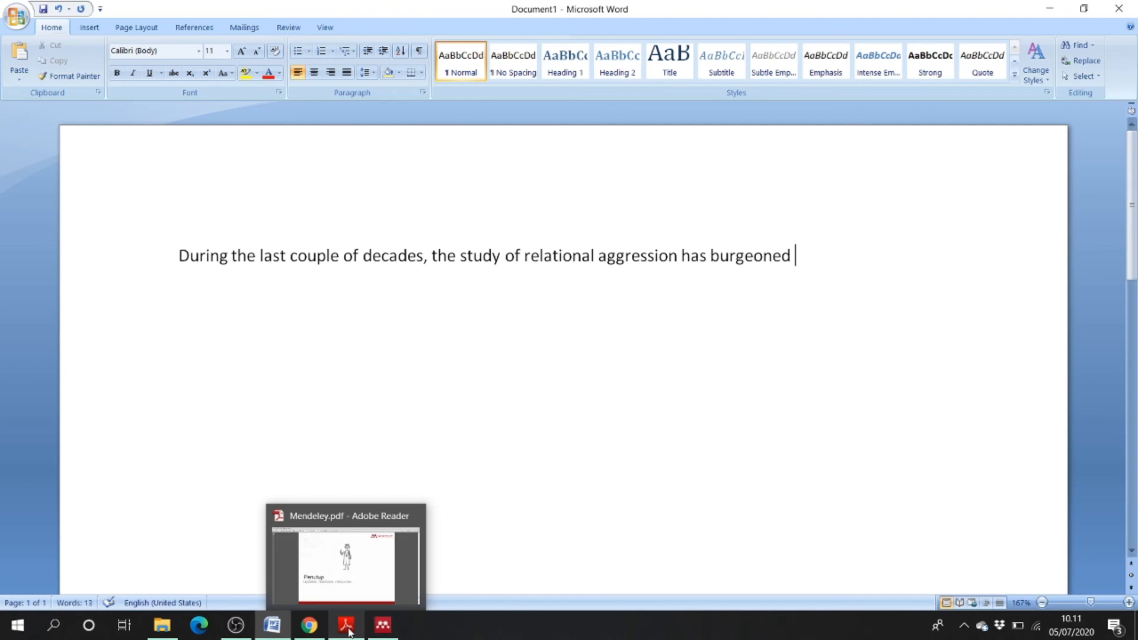
left_click(383, 629)
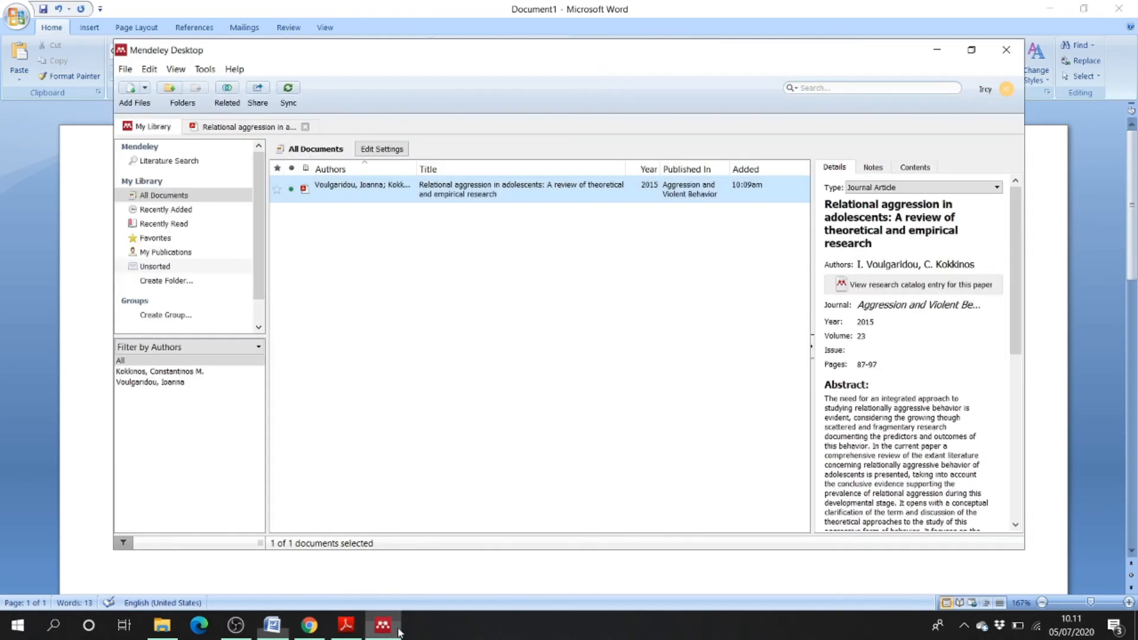
- Run an item from Mendeley's Tools menu, close the web importer page, and return to Word
left_click(205, 70)
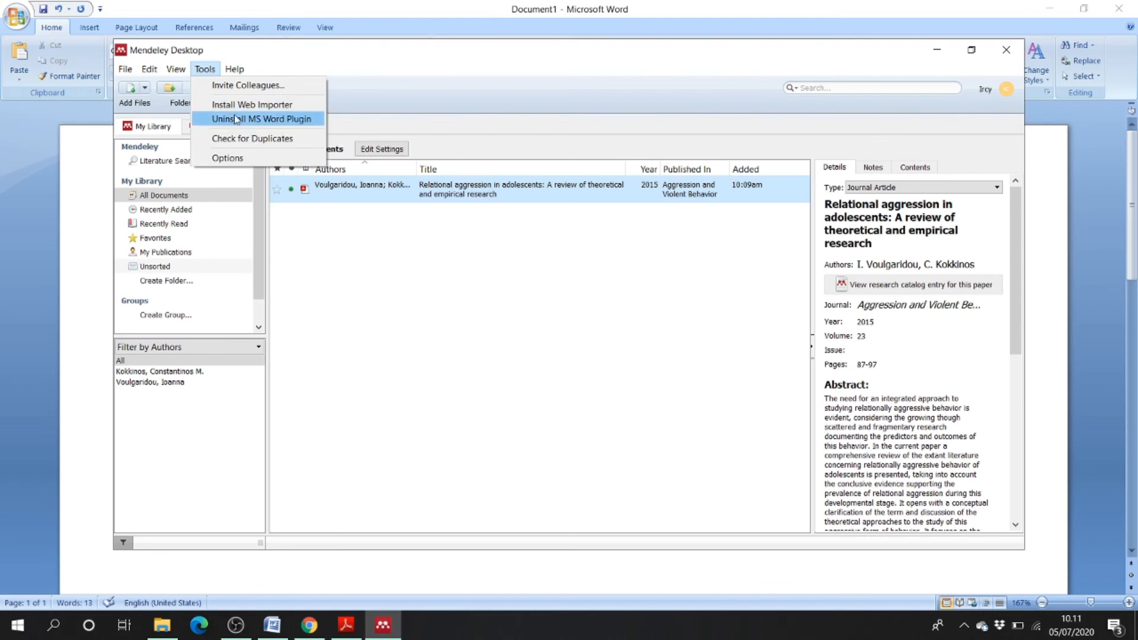
left_click(239, 118)
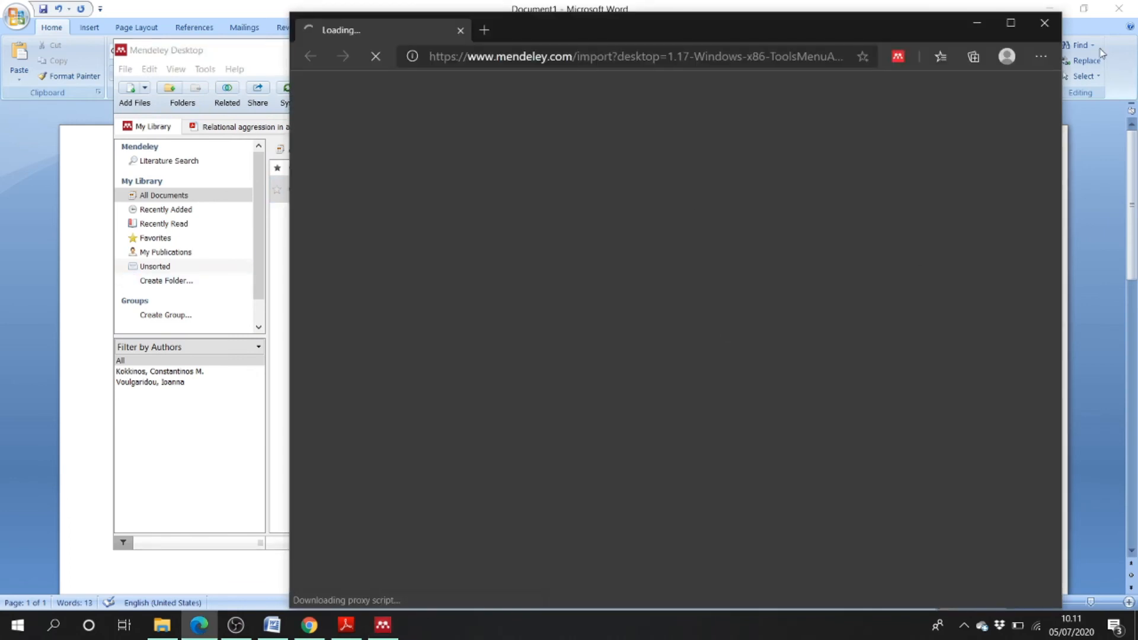
left_click(1046, 22)
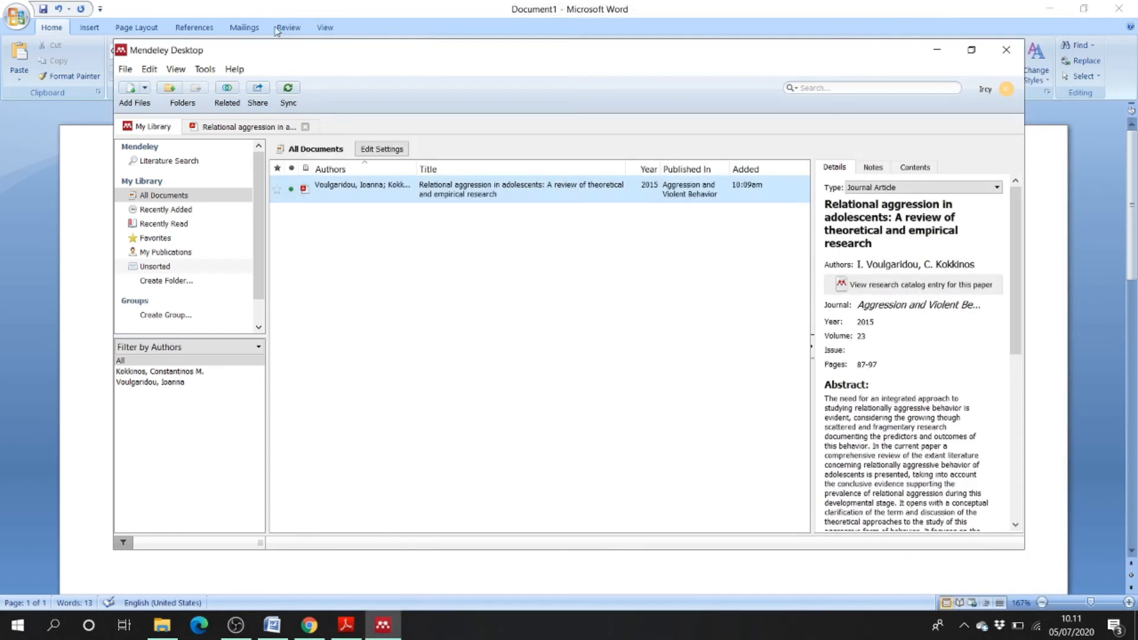
left_click(203, 70)
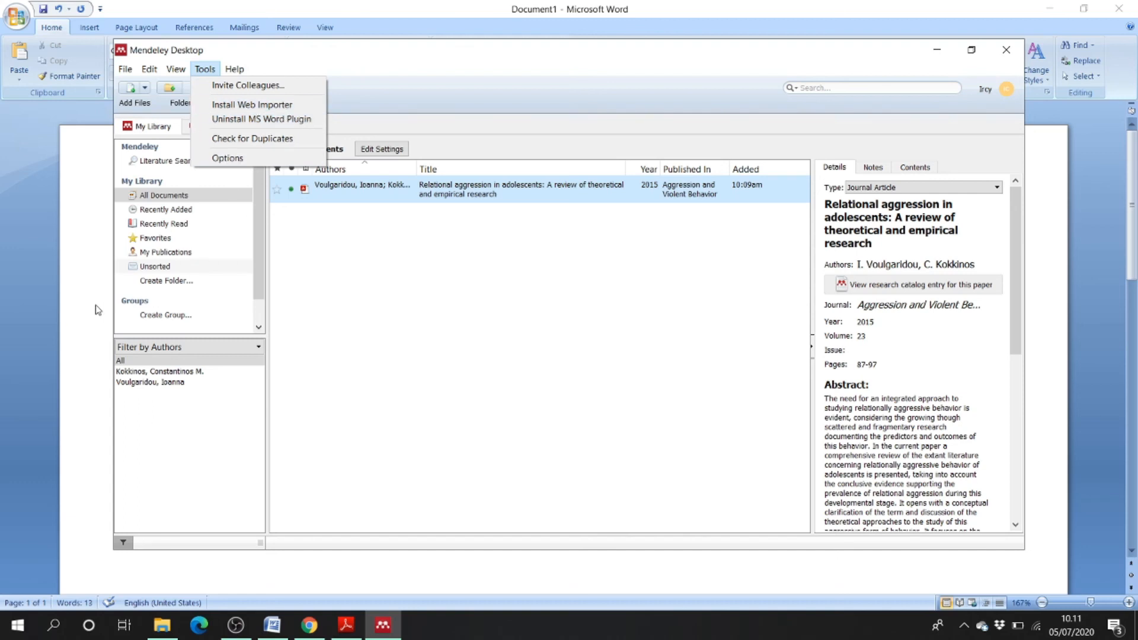
left_click(57, 324)
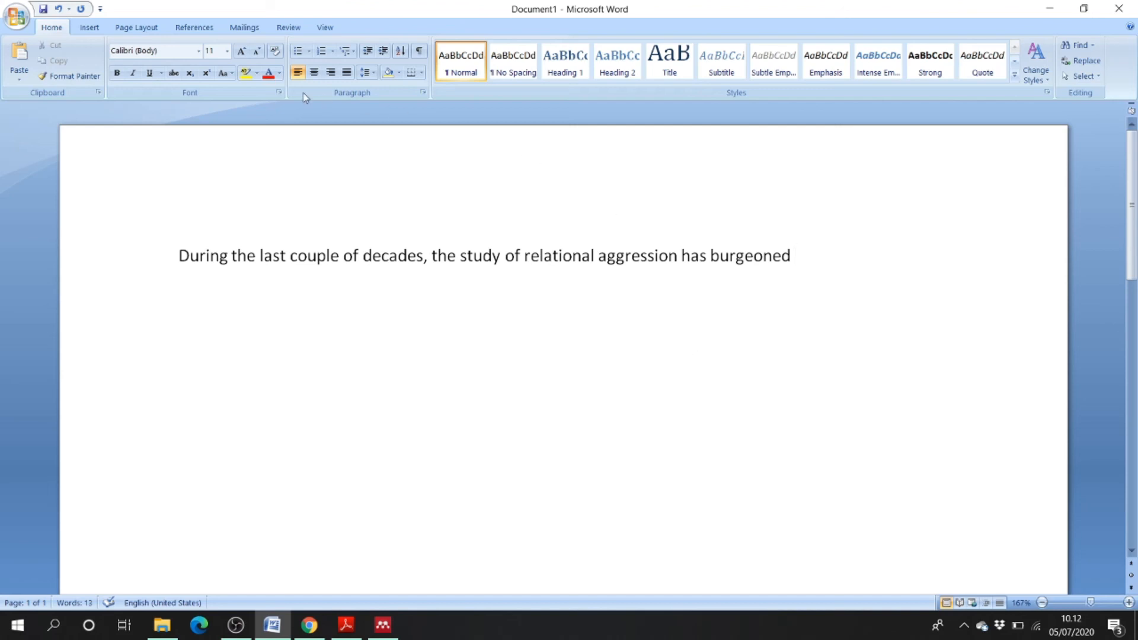
- Start a Mendeley Insert Citation from the References tab's Cite-O-Matic group
left_click(178, 27)
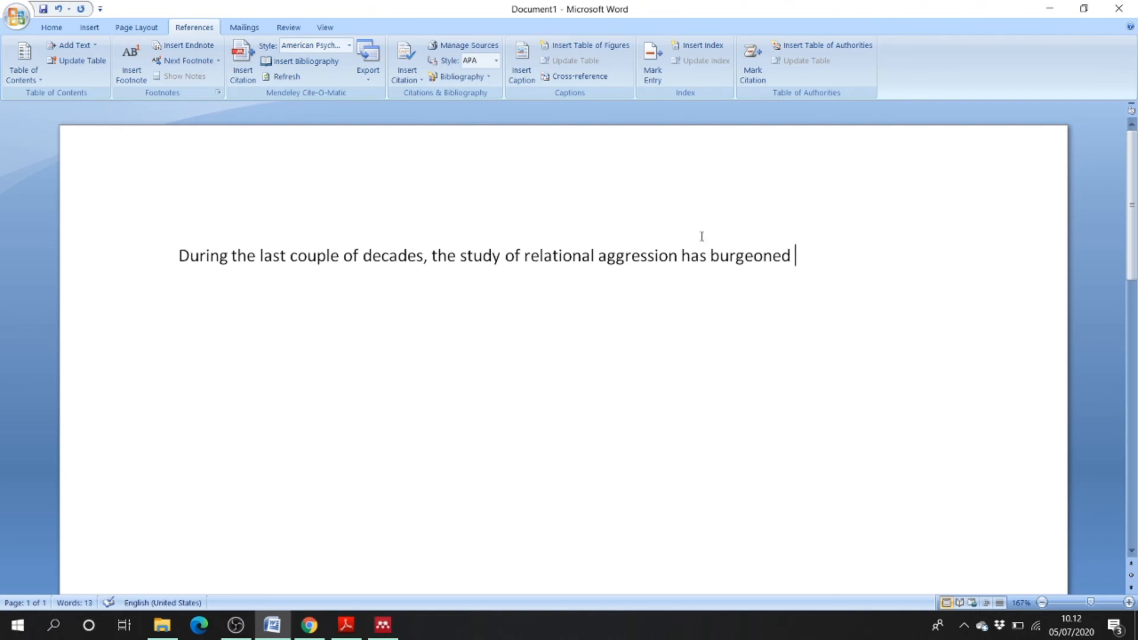
left_click(250, 81)
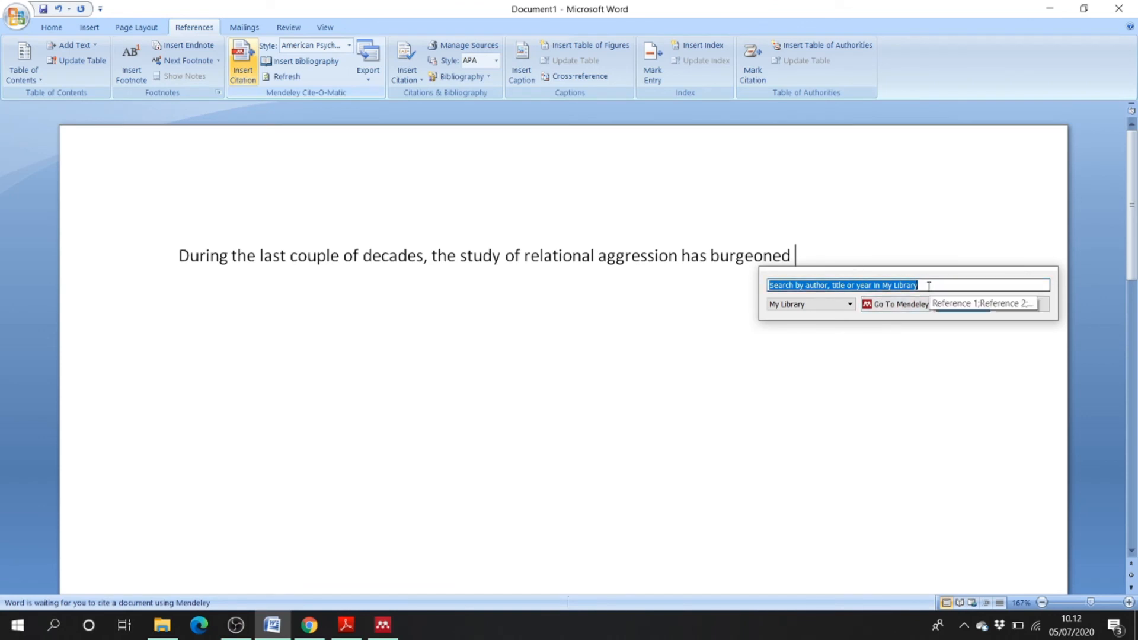
- Cite the 2015 relational aggression review from the Mendeley library after the sentence
left_click(891, 305)
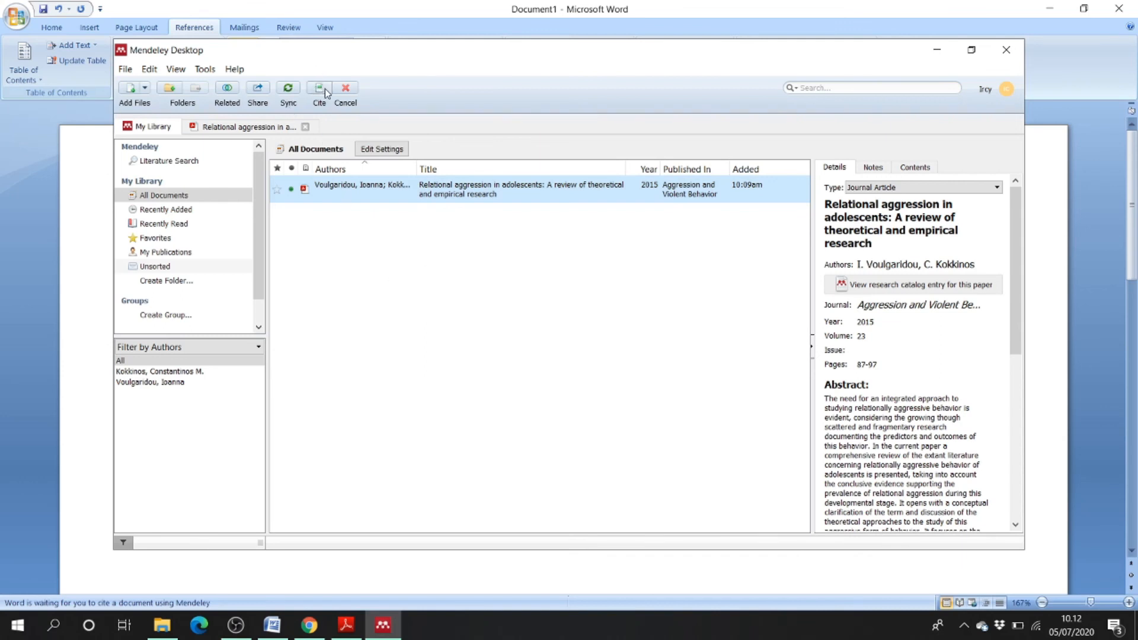
left_click(325, 88)
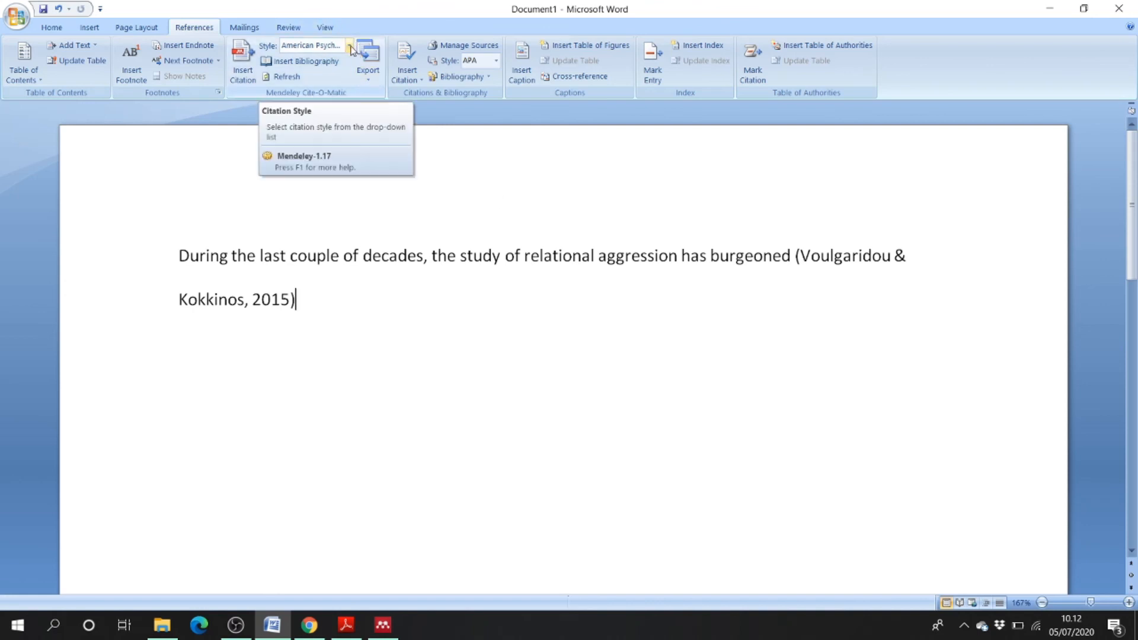
- Switch the Mendeley citation style to IEEE and start a new paragraph after [1]
left_click(350, 46)
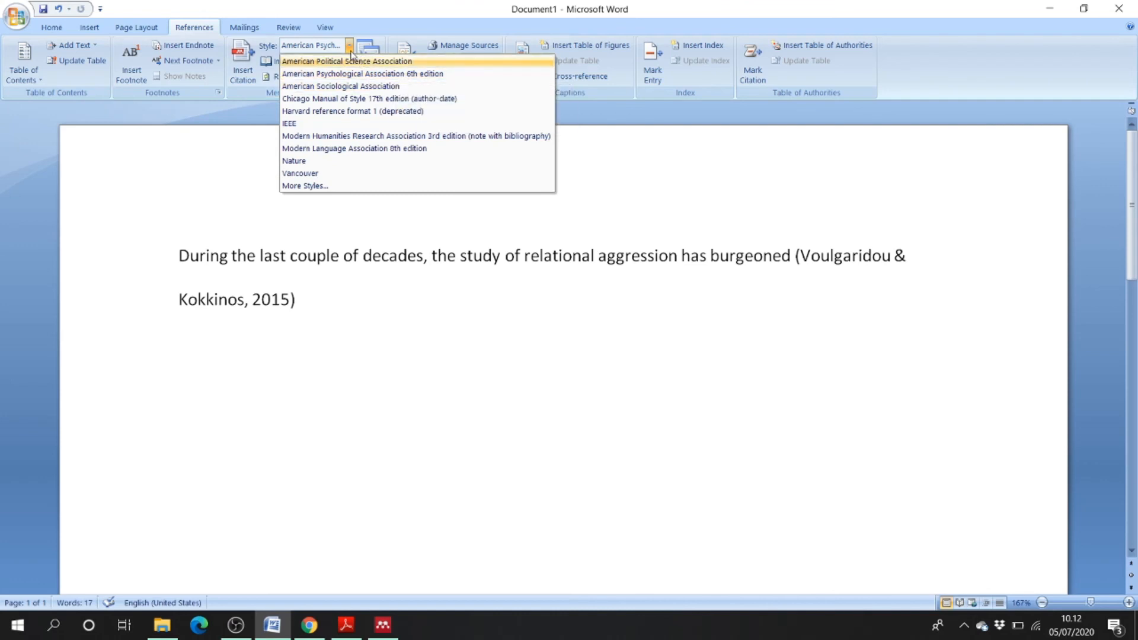
left_click(309, 123)
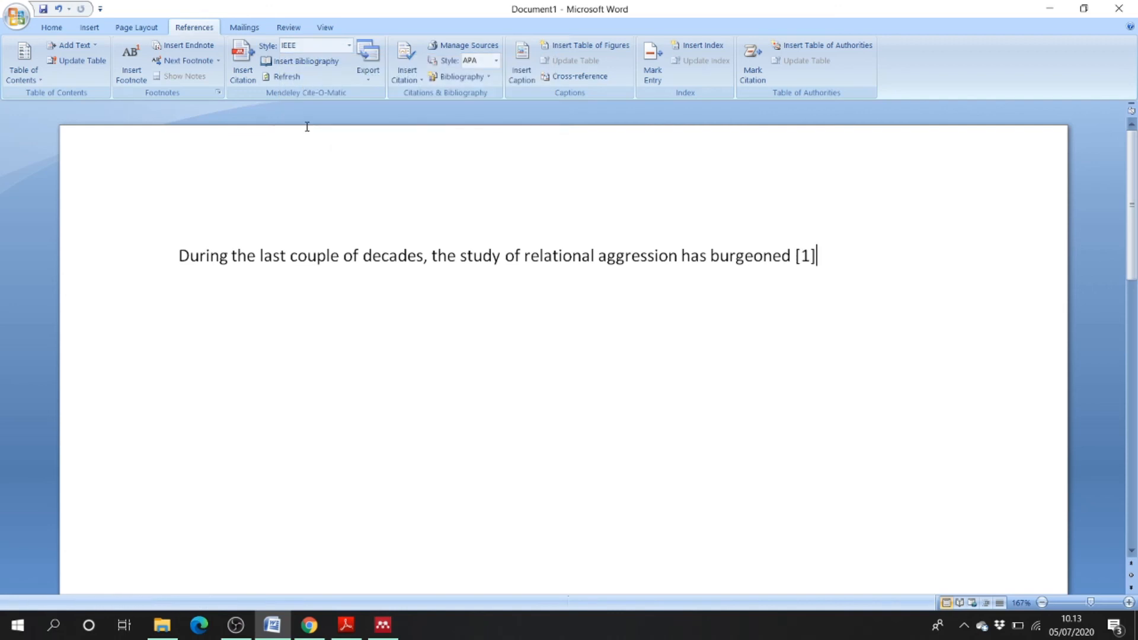
left_click(922, 274)
key("Return")
key("Return")
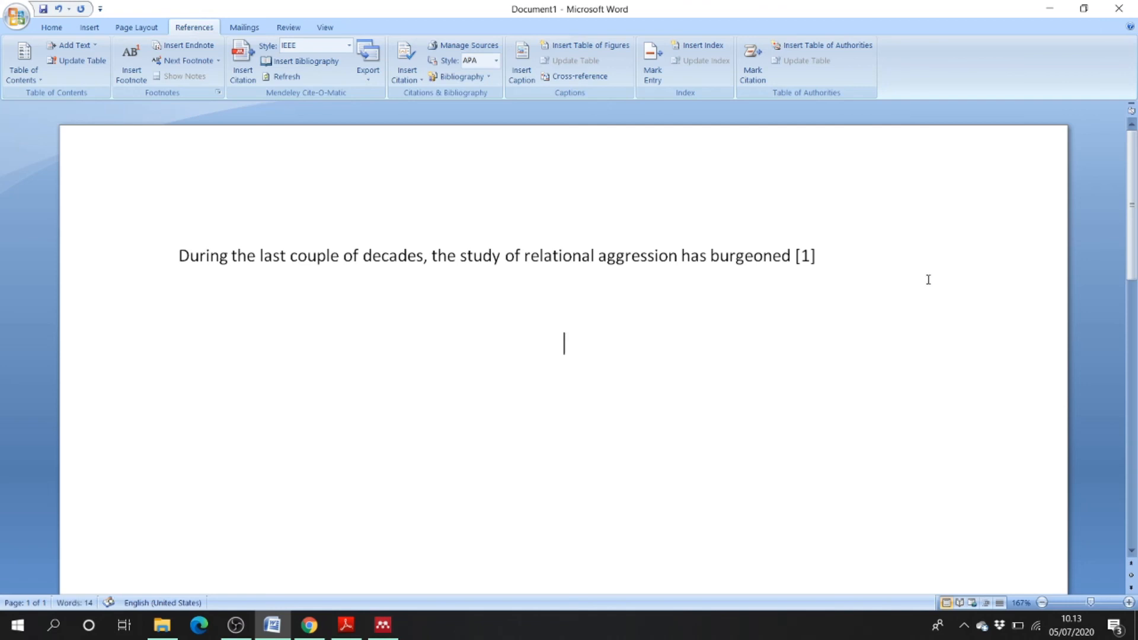
- Type the REFERENSI heading, replacing 'DAFTAR PUSAT', and add a left-aligned line below
type("DAFTAR PUSAT")
key("BackSpace")
key("BackSpace")
key("BackSpace")
key("BackSpace")
key("BackSpace")
key("BackSpace")
key("BackSpace")
key("BackSpace")
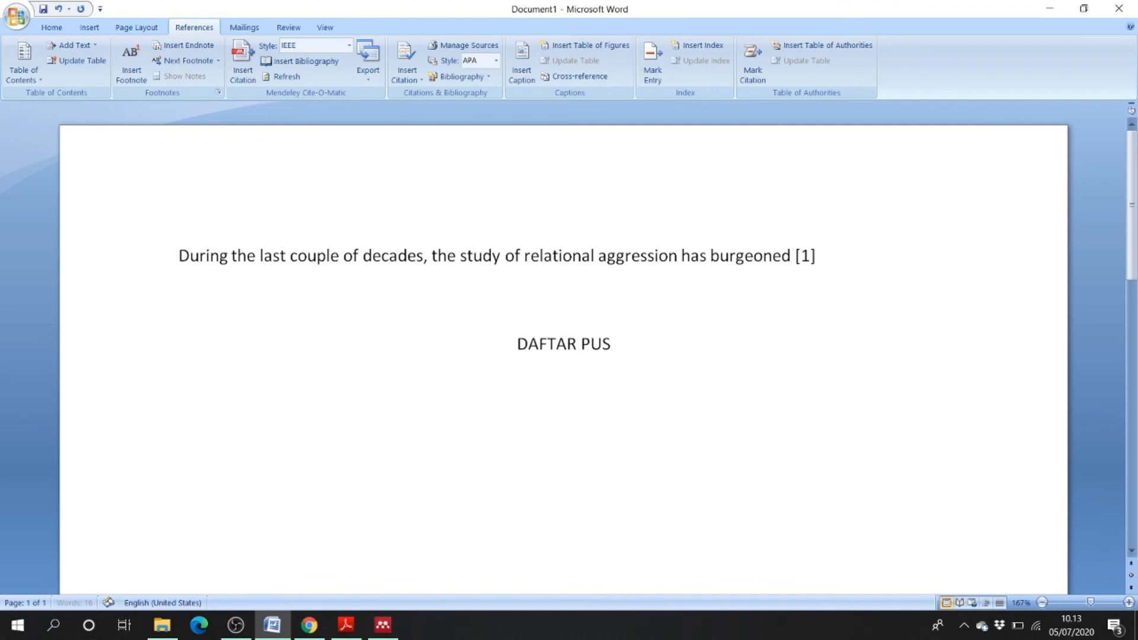
key("BackSpace")
key("BackSpace")
key("BackSpace")
type("REFE")
type("RENSI")
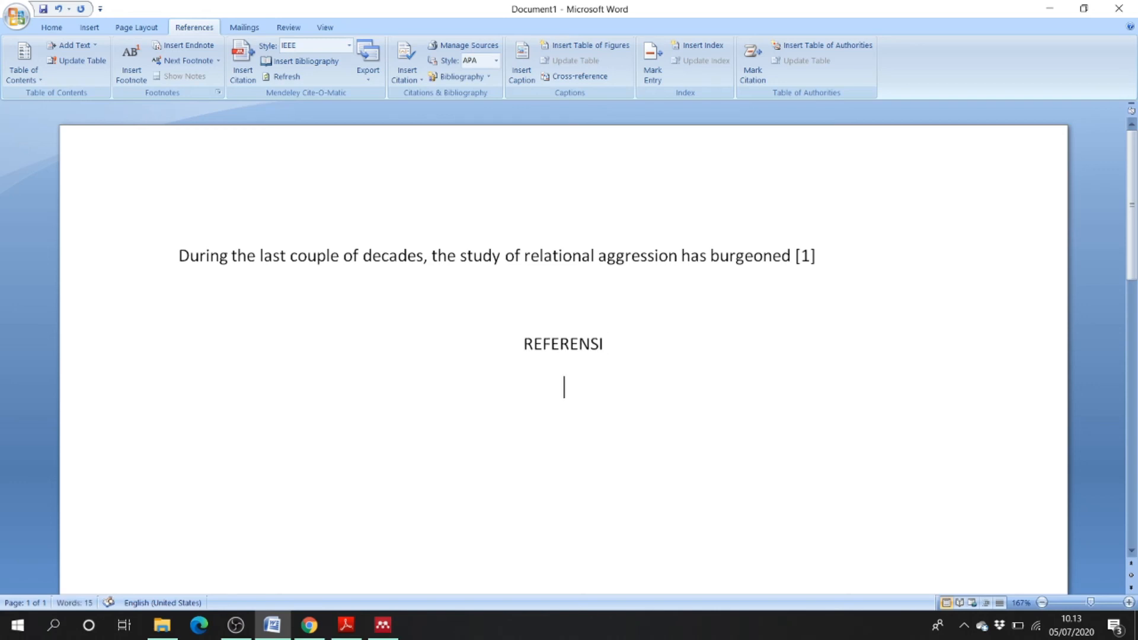
key("Return")
key("ctrl+l")
- Insert the Mendeley bibliography entry under the REFERENSI heading
left_click(283, 63)
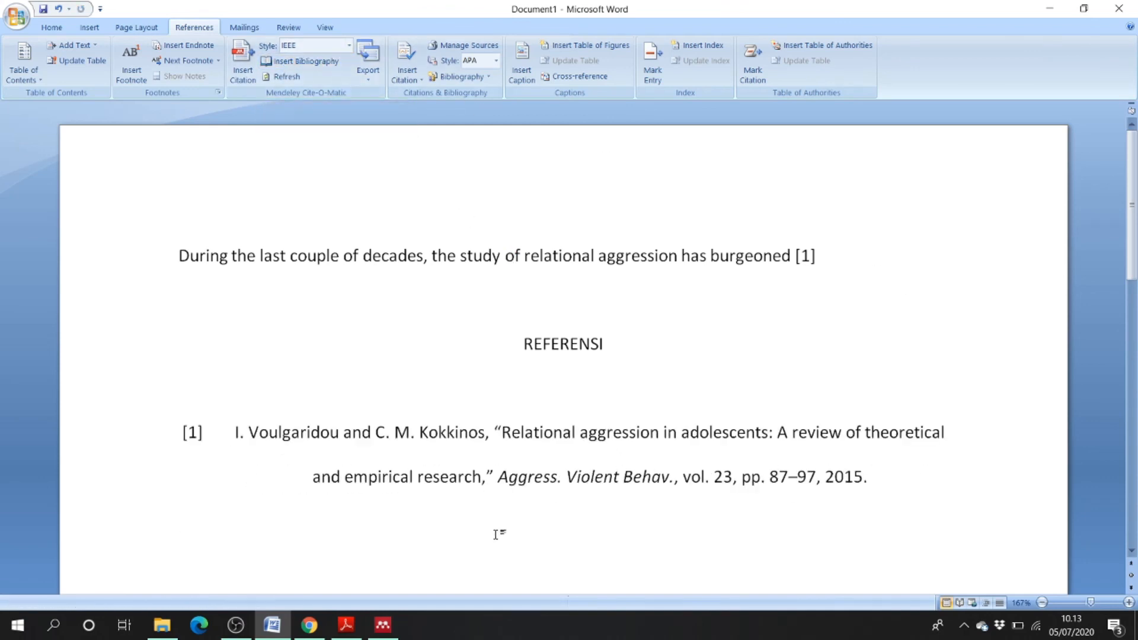
left_click(508, 438)
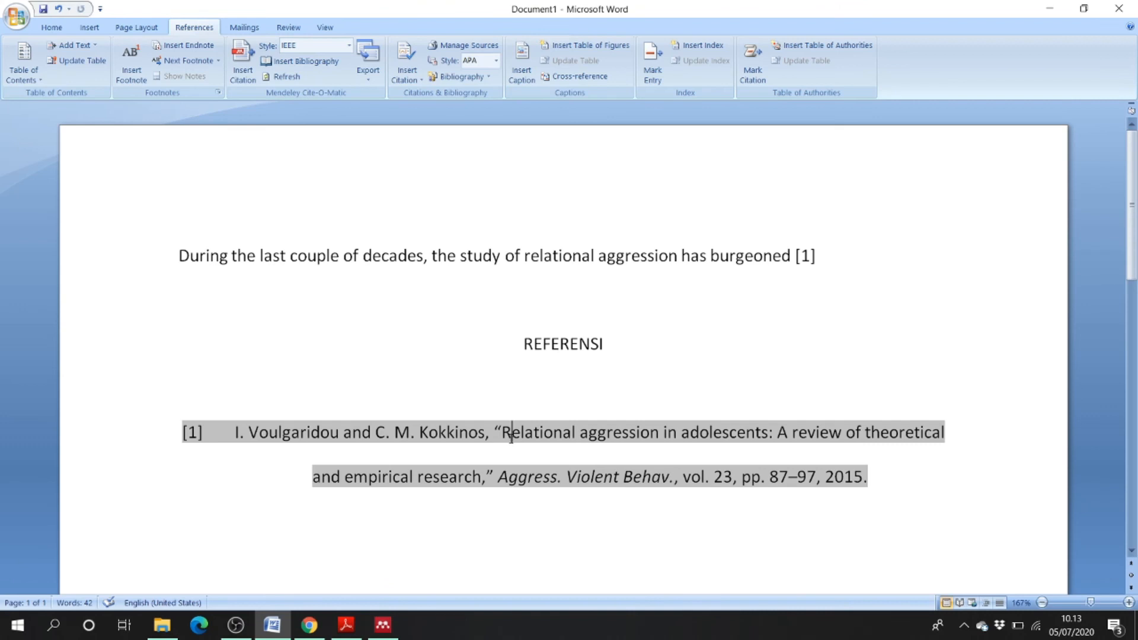
type("J")
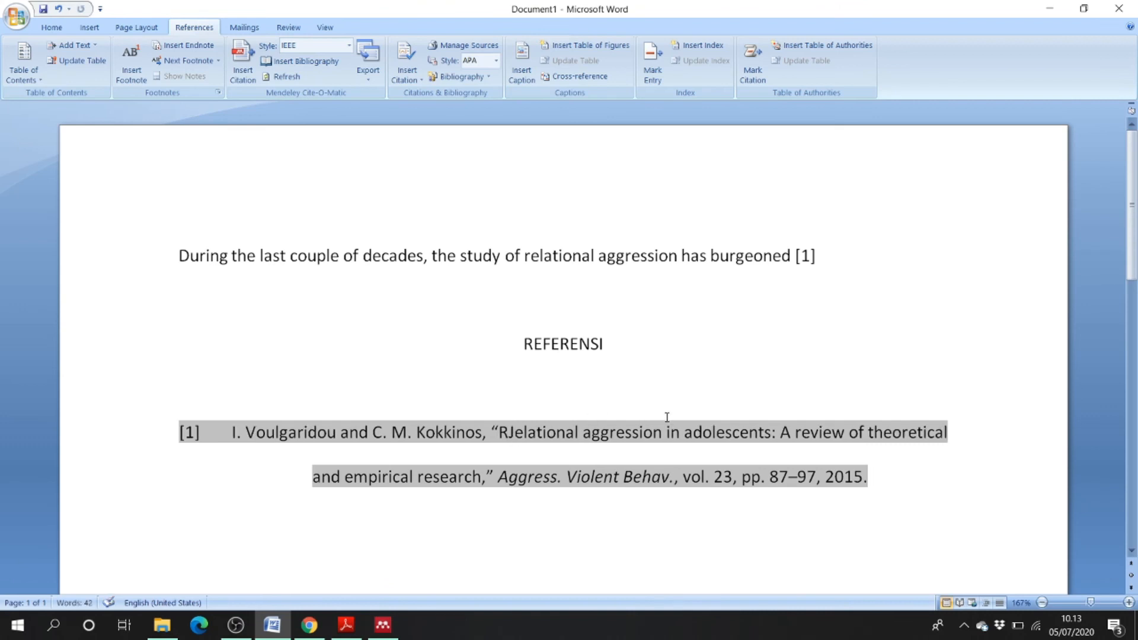
left_click(750, 372)
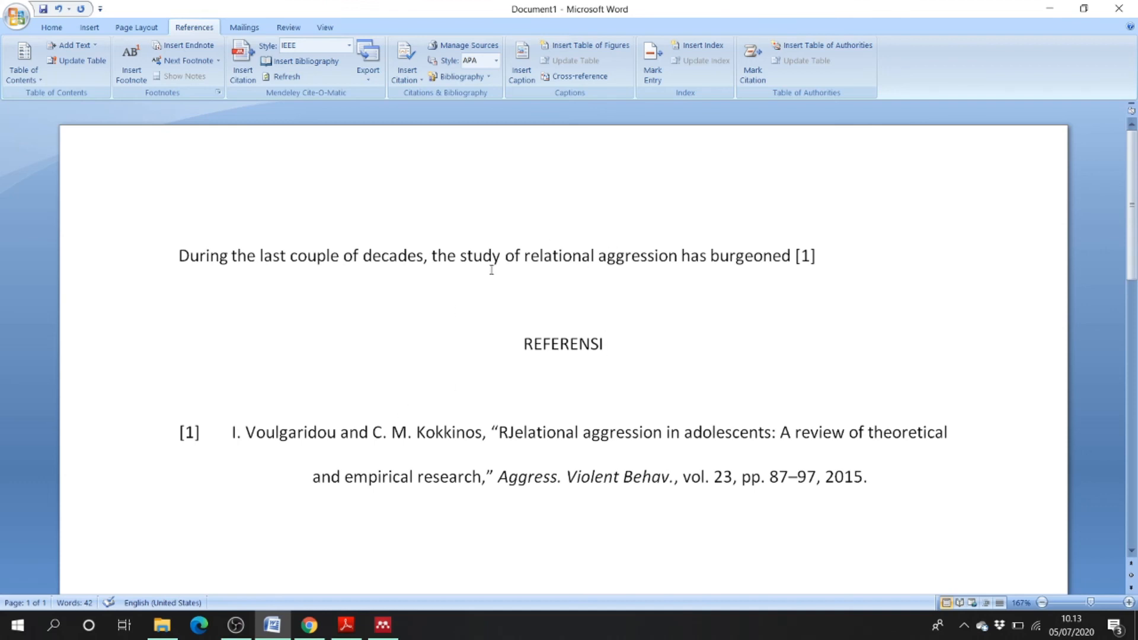
double_click(185, 433)
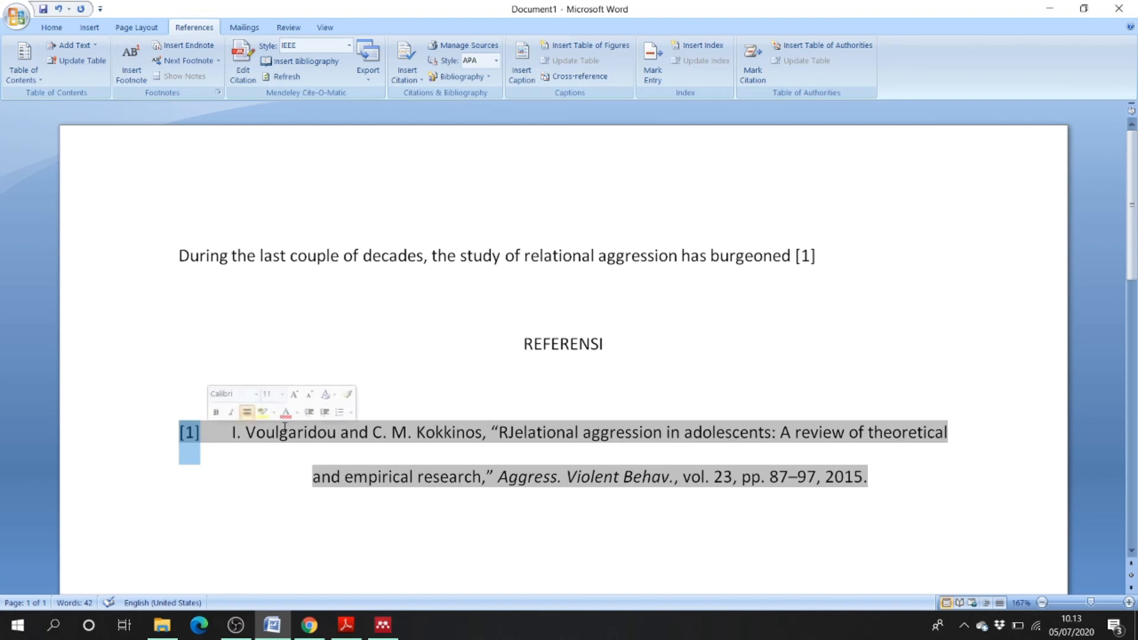
left_click(361, 444)
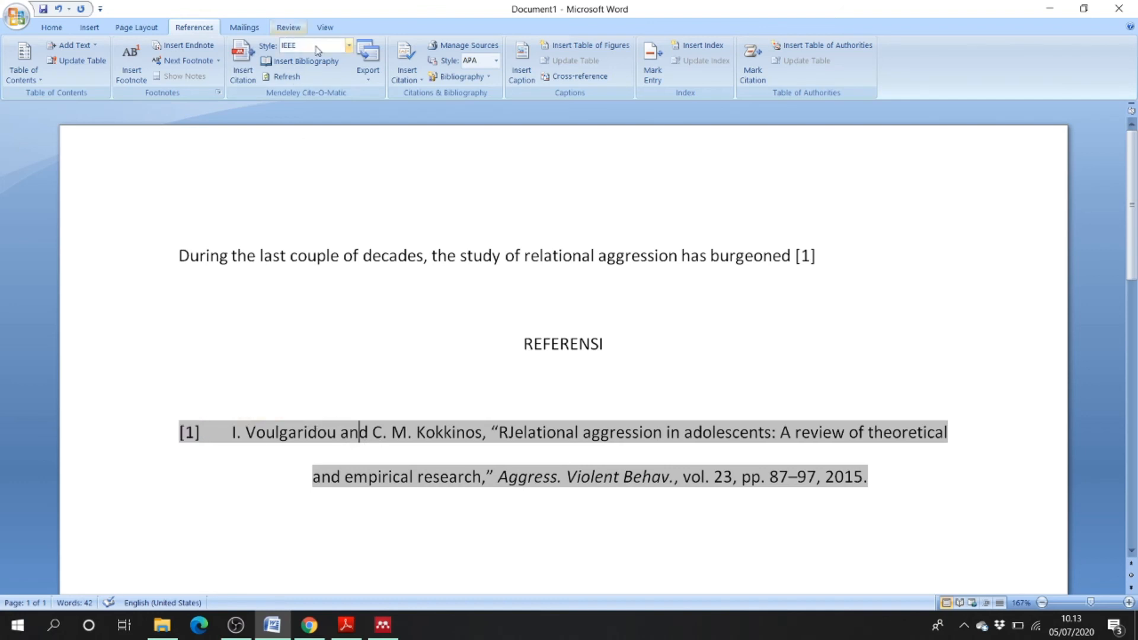
- Switch the citation style to American Psychological Association 6th edition
left_click(348, 52)
left_click(346, 75)
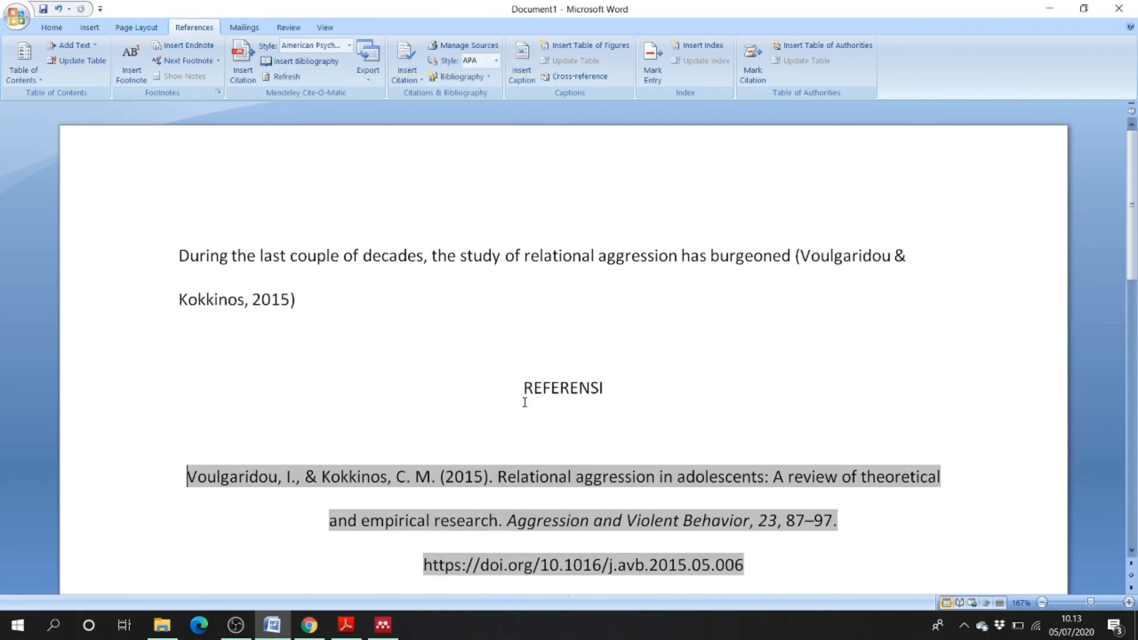
left_click(489, 489)
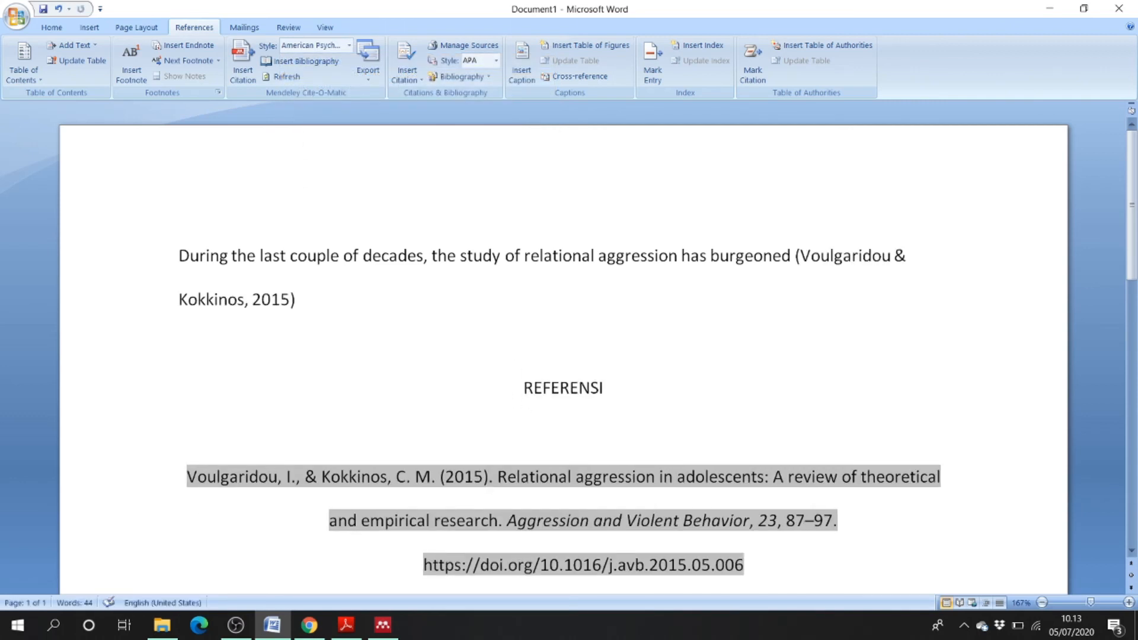
- Left-align the APA reference entry under REFERENSI so its later lines hang-indent
type("J")
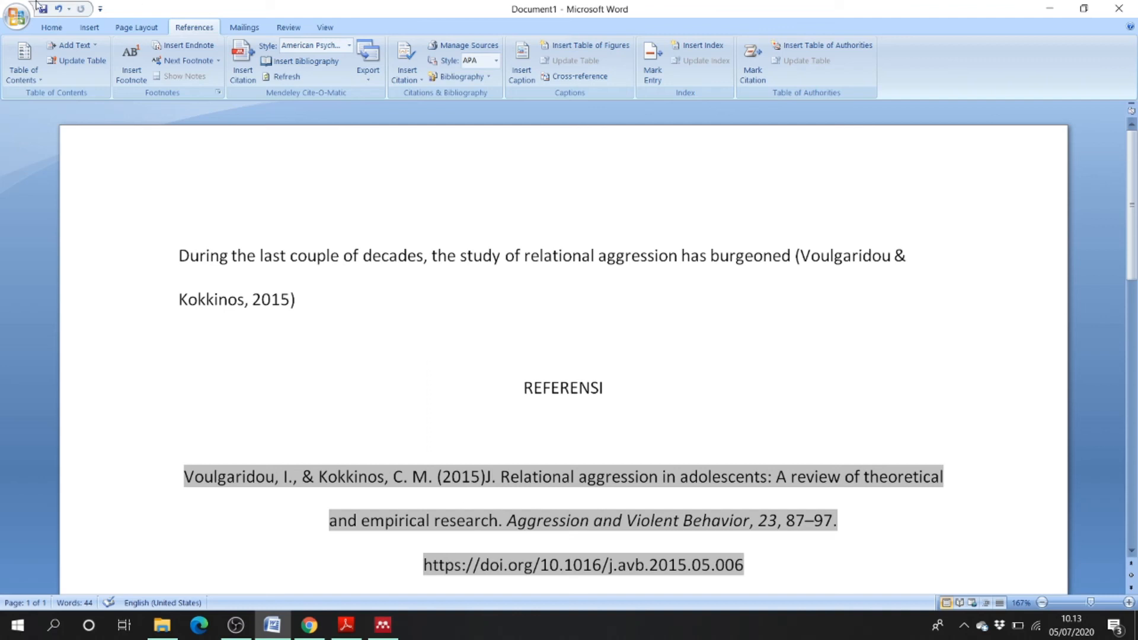
left_click(52, 28)
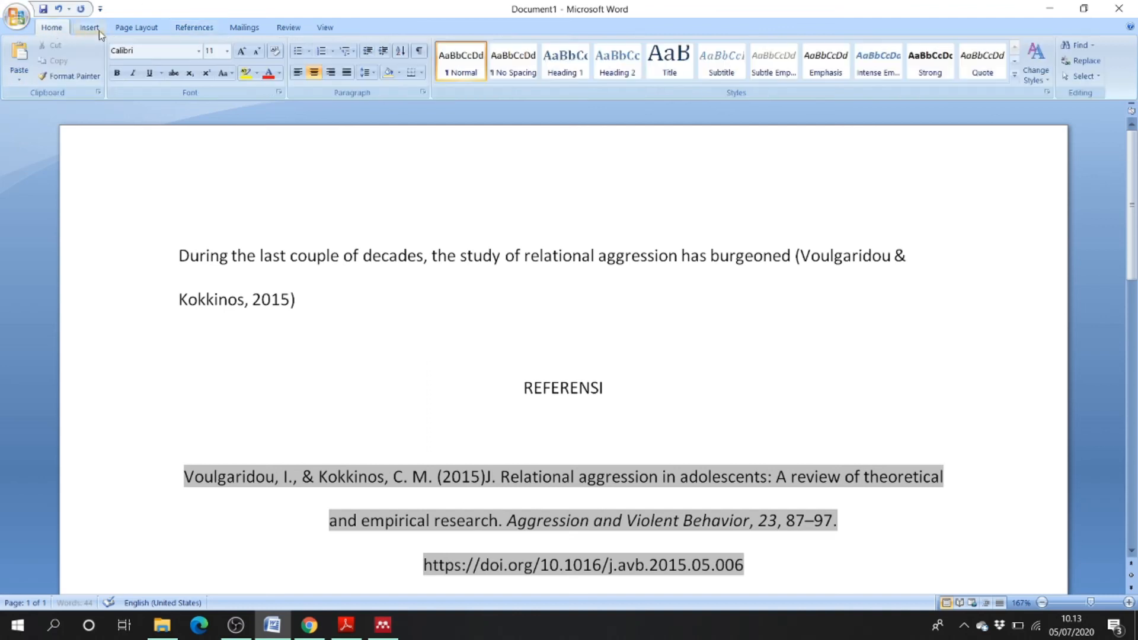
left_click(299, 73)
left_click(564, 432)
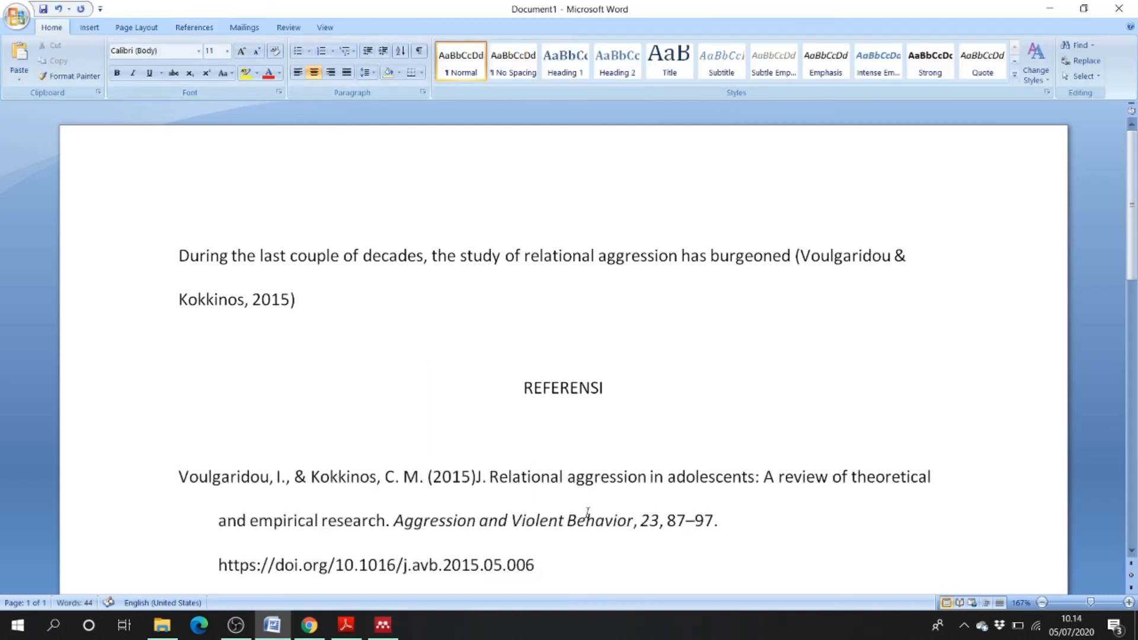
triple_click(760, 514)
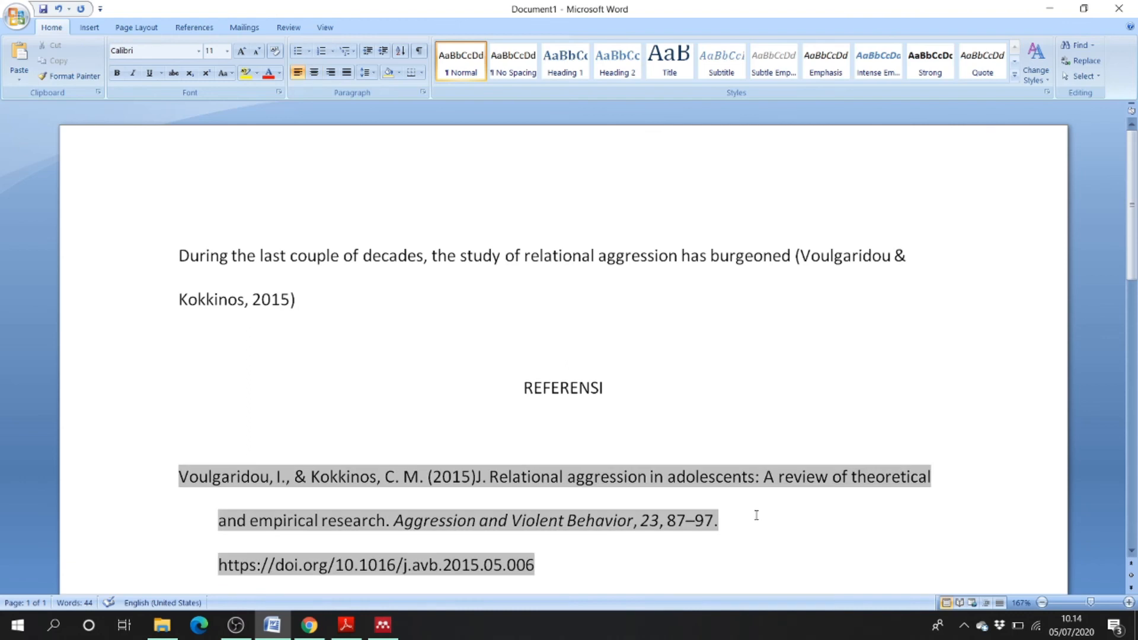
left_click(519, 355)
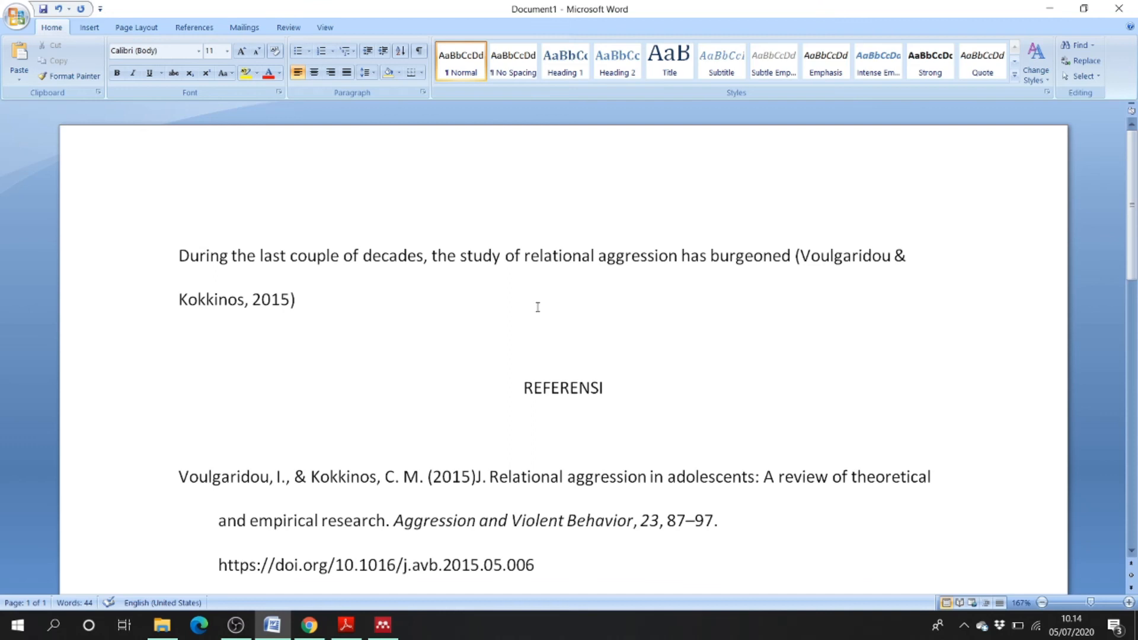
- Start a new paragraph after the cited sentence beginning with 'Agresivitas'
left_click(333, 301)
key("Return")
type("qaz")
key("BackSpace")
key("BackSpace")
key("BackSpace")
type("agresif")
key("BackSpace")
type("vitas")
type("n")
key("BackSpace")
- Finish the sentence: 'adalah perilaku salah suai yang merugikan orang lain dengan cara melukai secara fisik, maupun secara verbal.'
type("adalah perilaku salah suai yang merugikan orang lain degan")
key("BackSpace")
key("BackSpace")
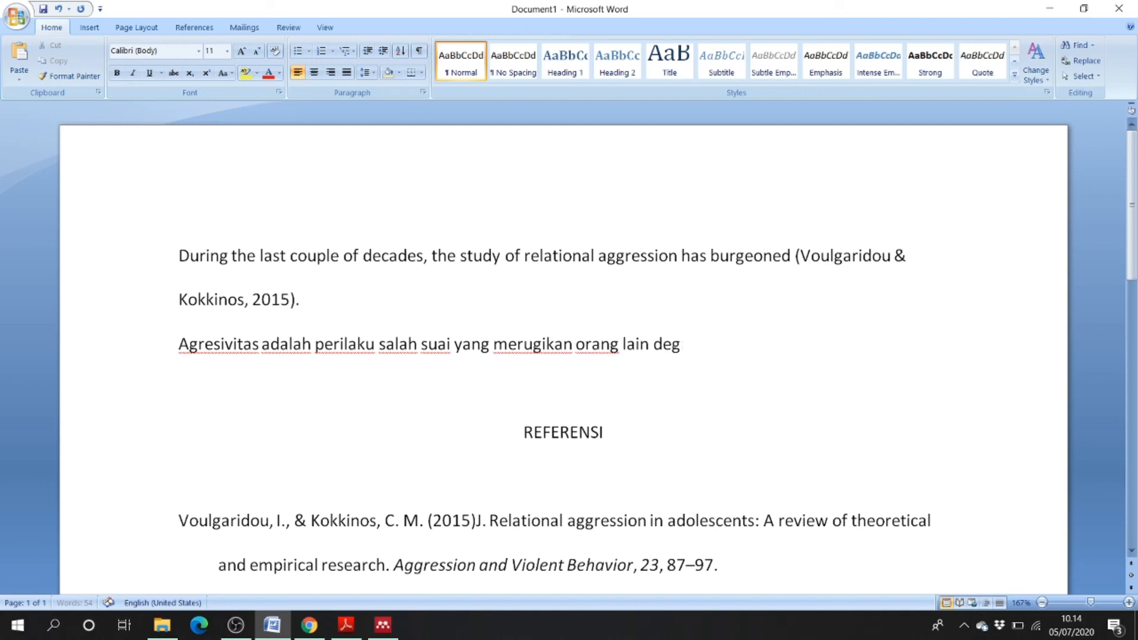
type("gan cara ")
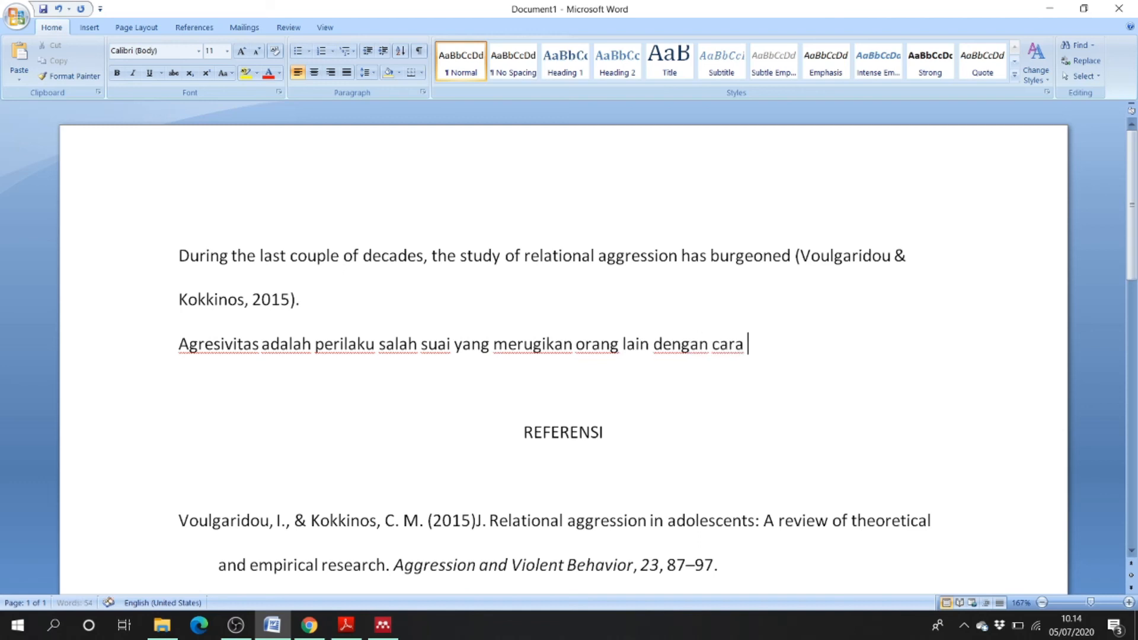
type("melukai secara fisik, maupu")
key("BackSpace")
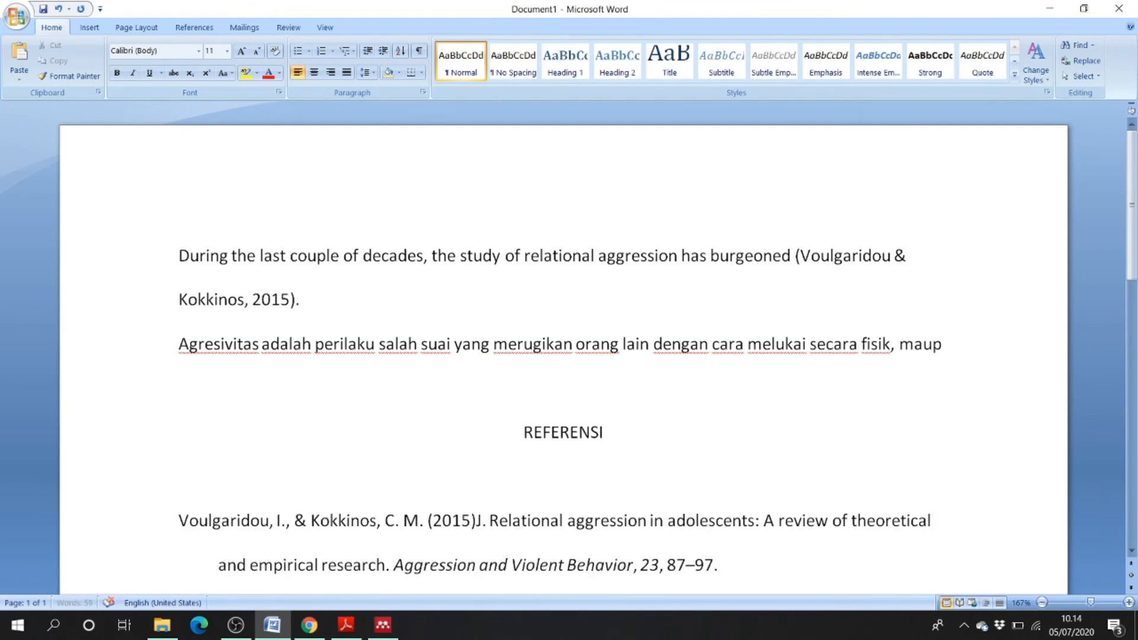
type("un")
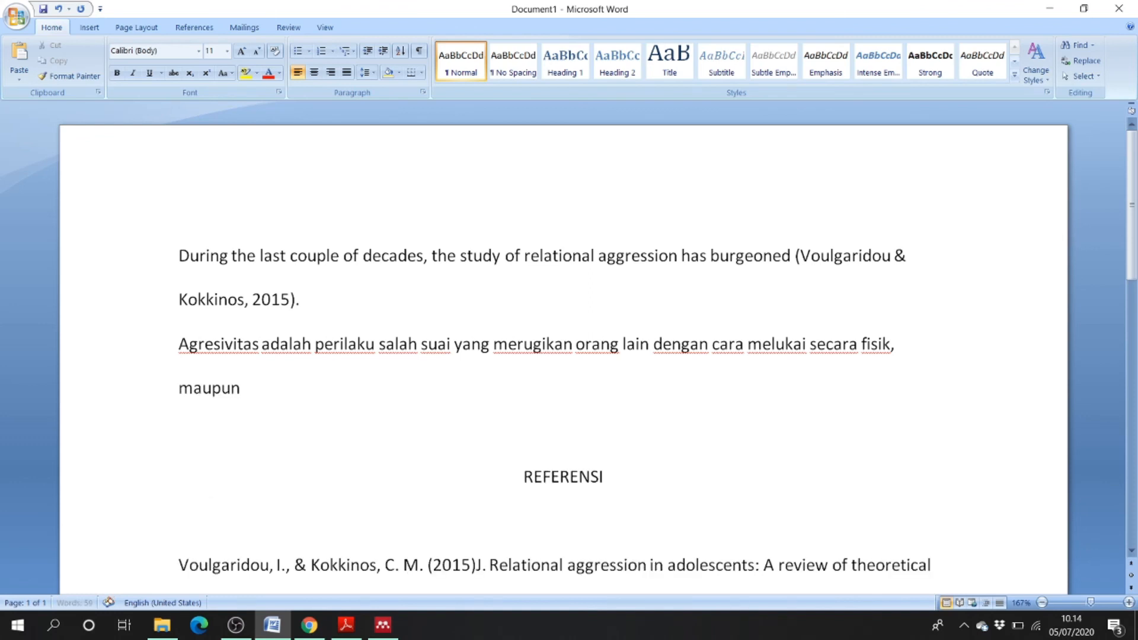
type(" secara verbal.")
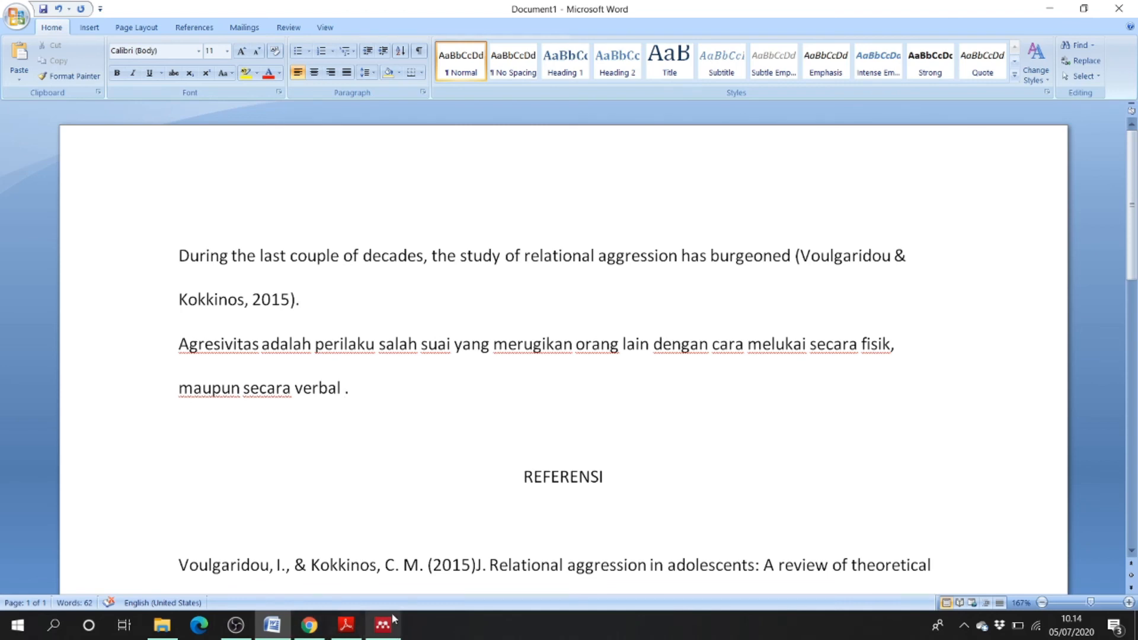
left_click(336, 627)
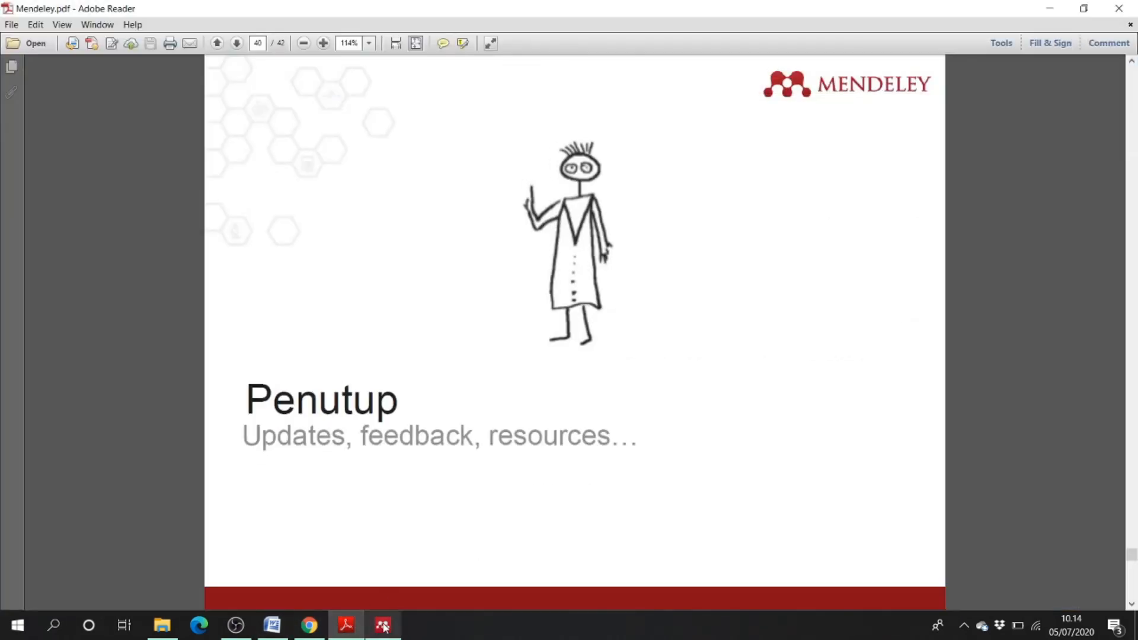
- Add the martins2019 PDF from disk to the Mendeley Desktop library
left_click(383, 625)
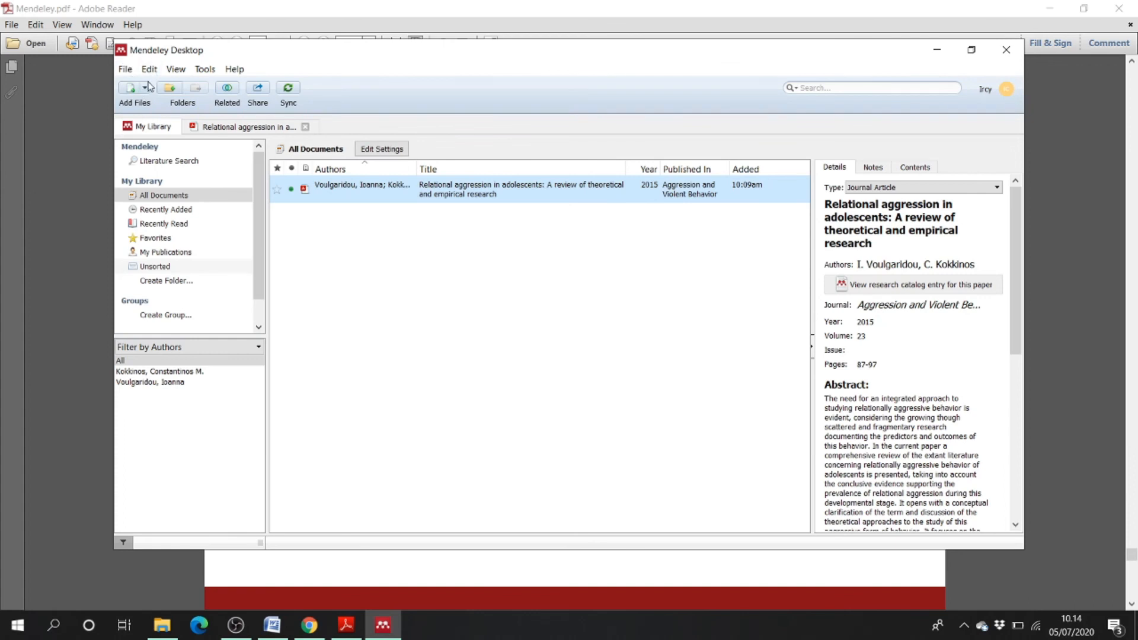
left_click(144, 89)
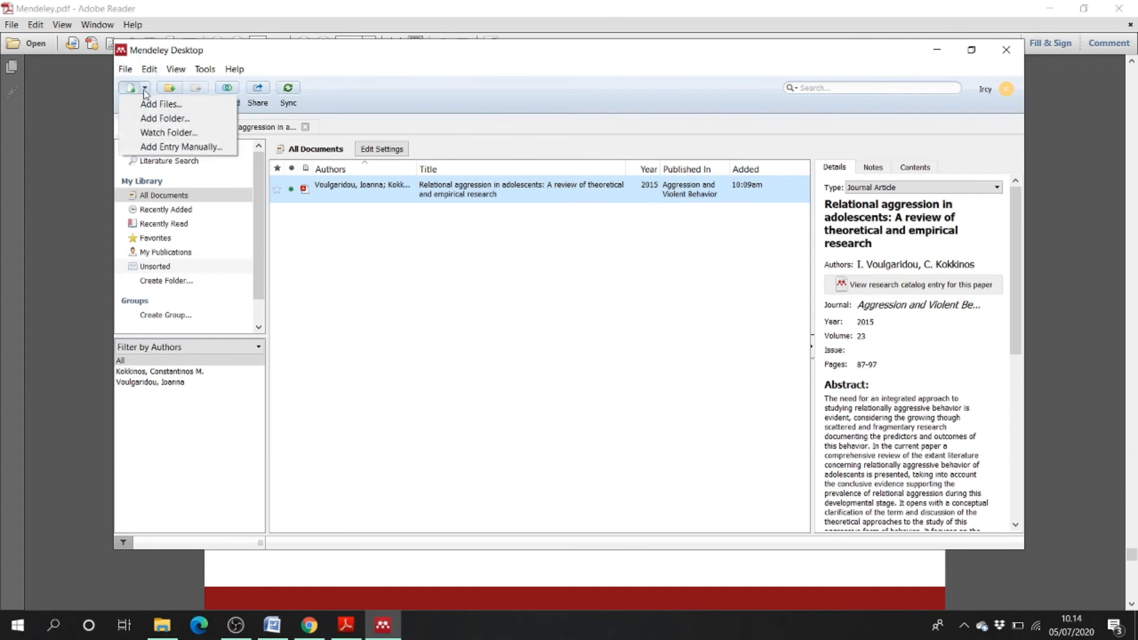
left_click(155, 101)
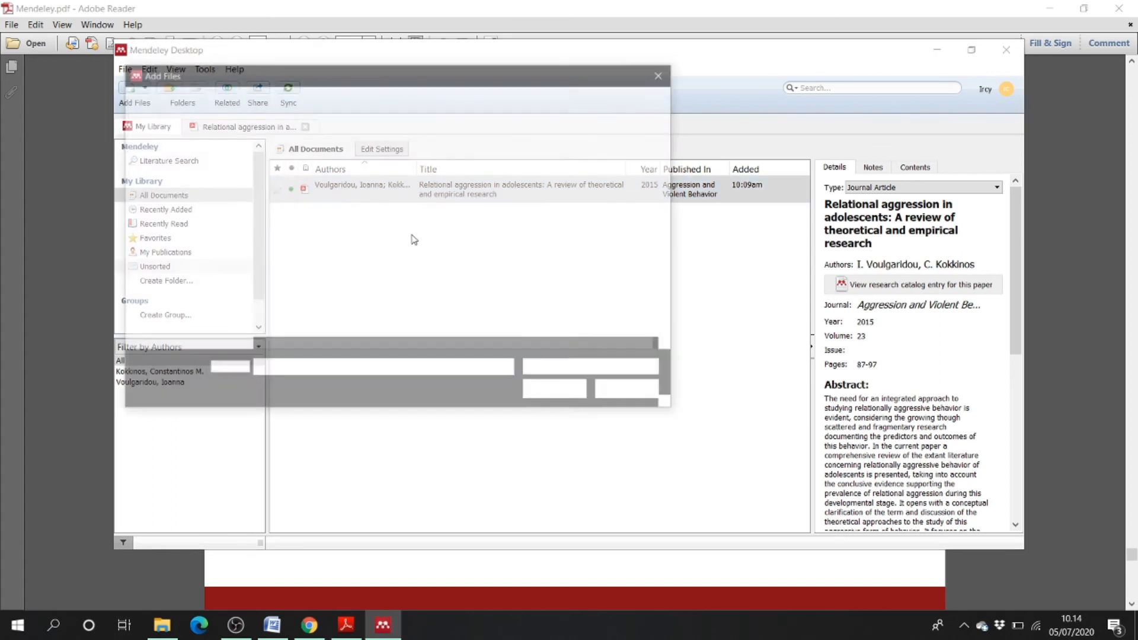
left_click(311, 201)
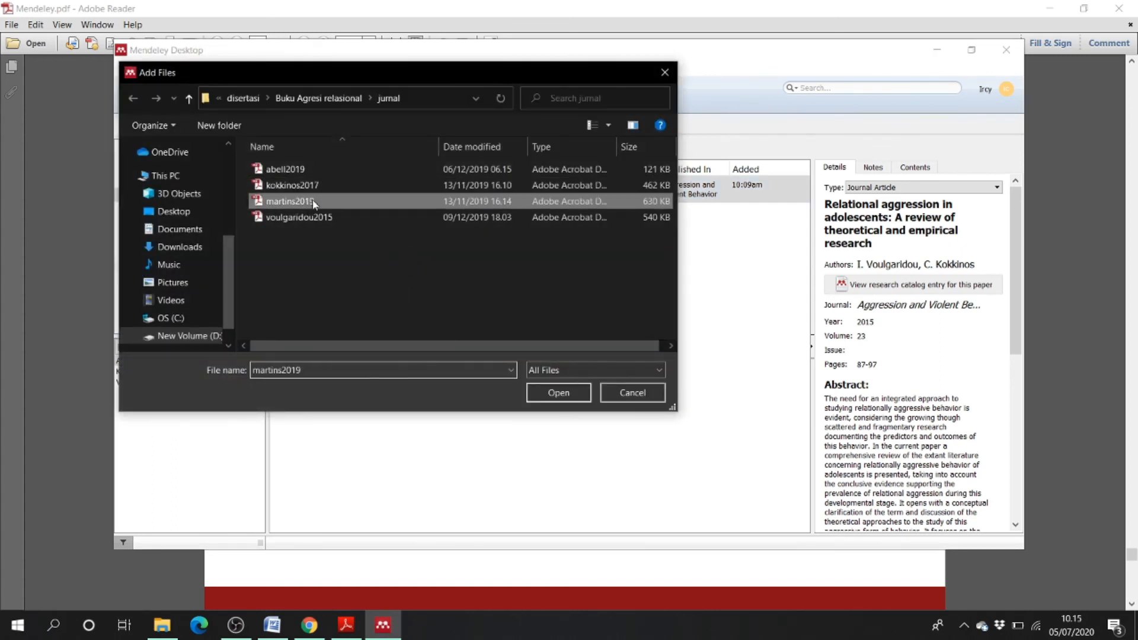
left_click(559, 392)
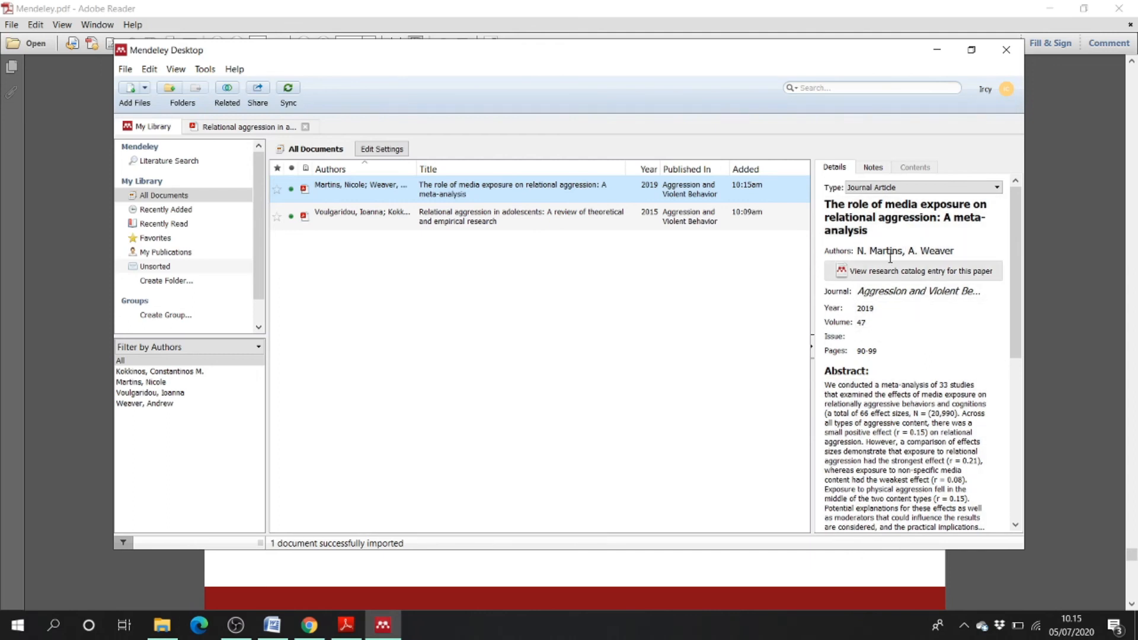
scroll(893, 296, "down", 7)
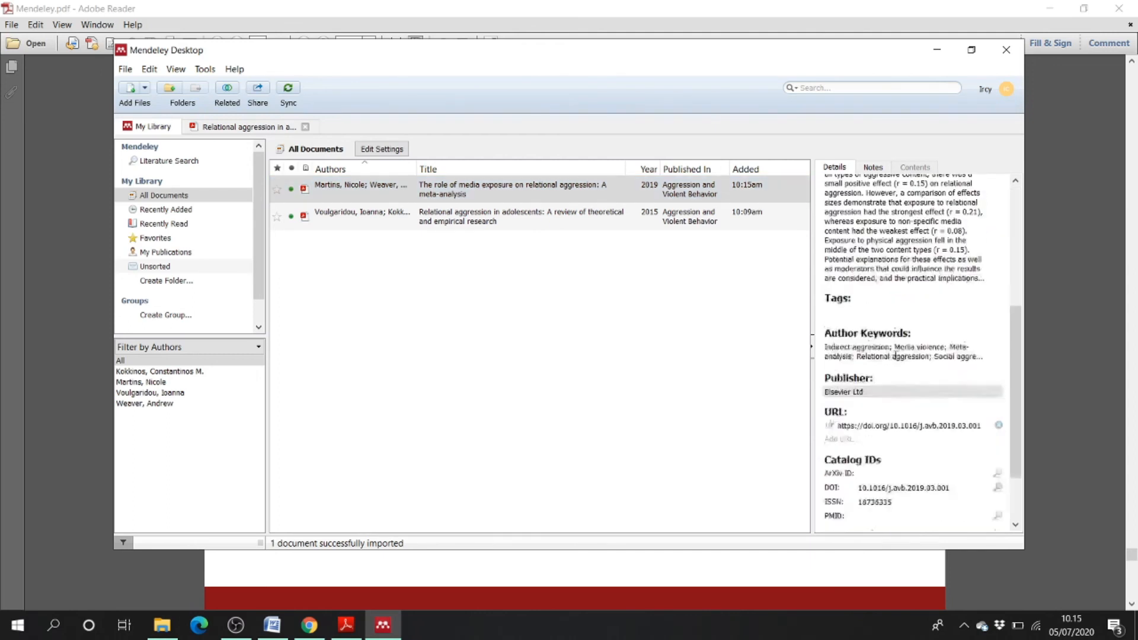
scroll(897, 356, "up", 7)
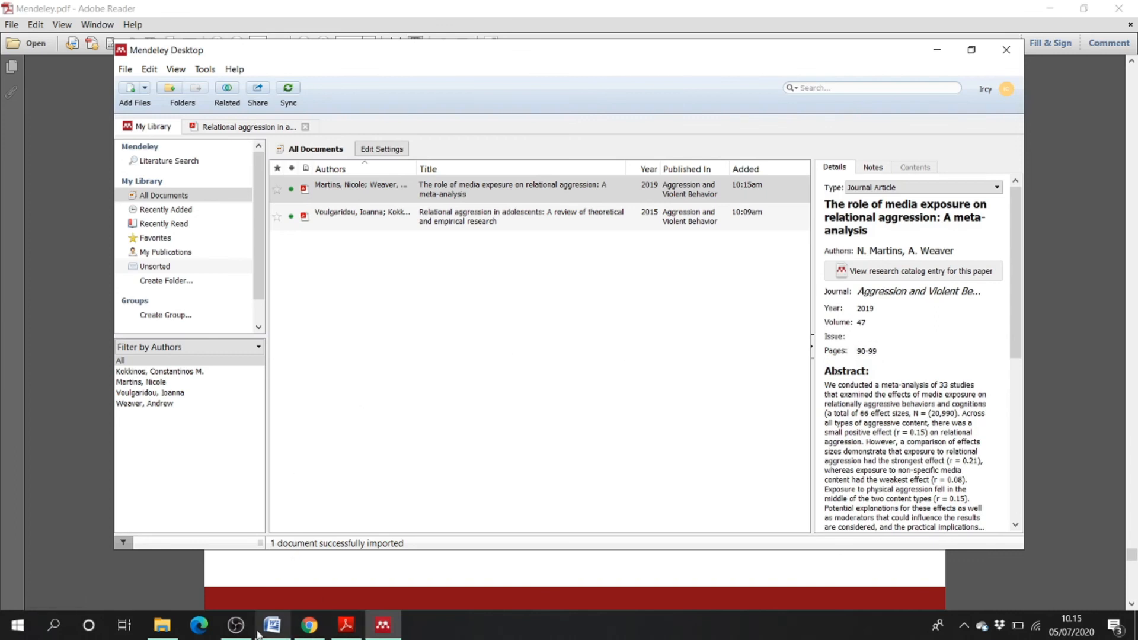
left_click(261, 629)
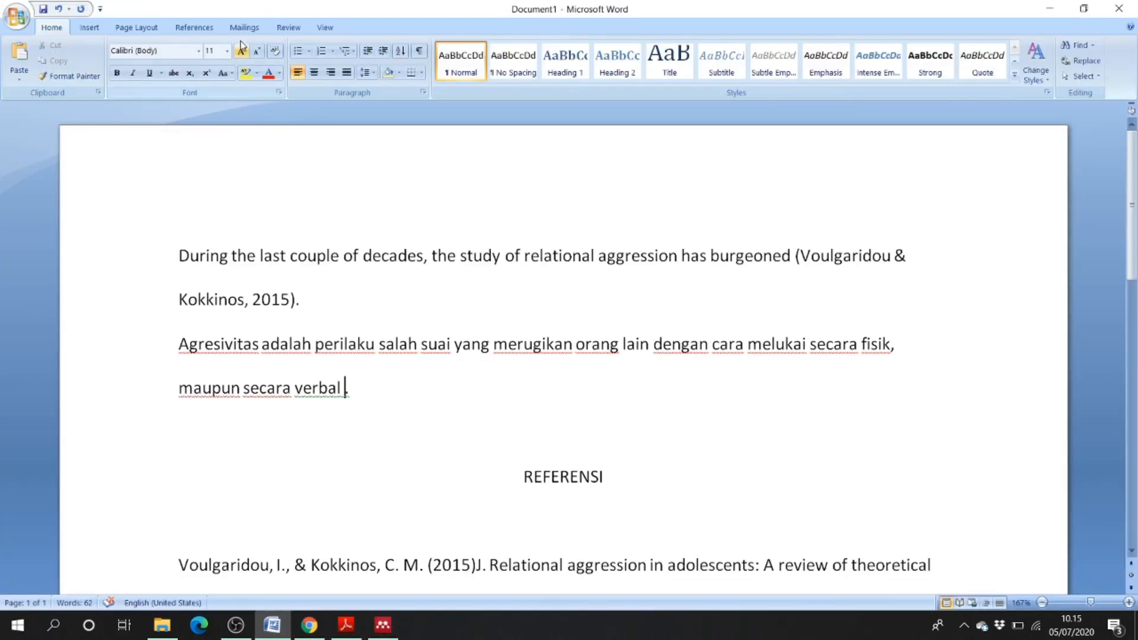
- Insert a Mendeley citation for the Martins & Weaver 2019 paper after 'verbal'
left_click(190, 30)
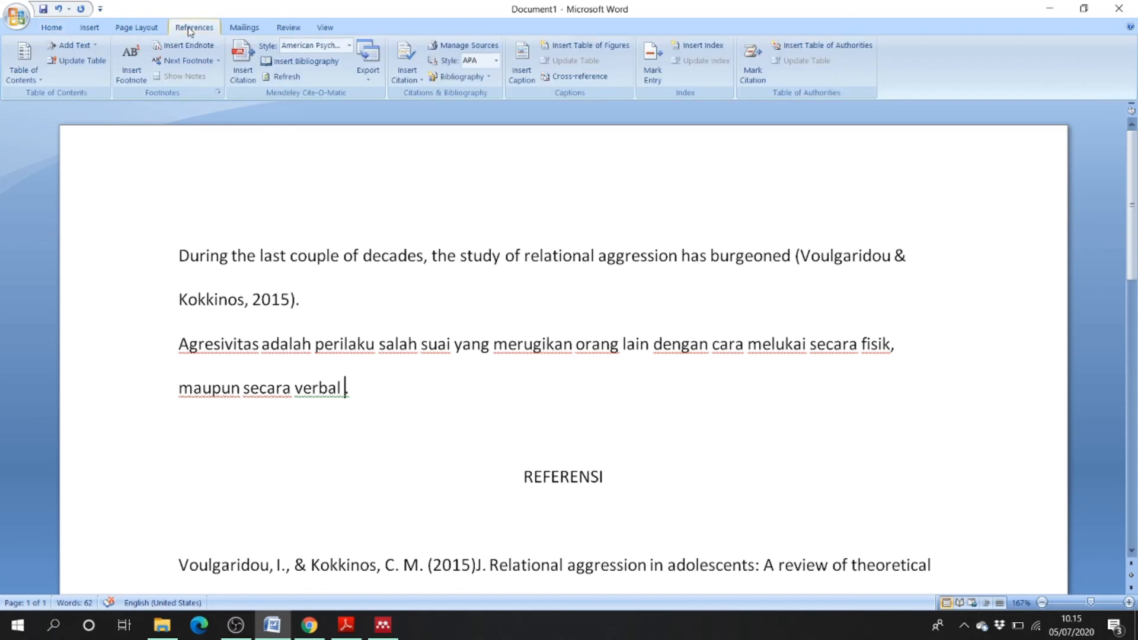
left_click(248, 76)
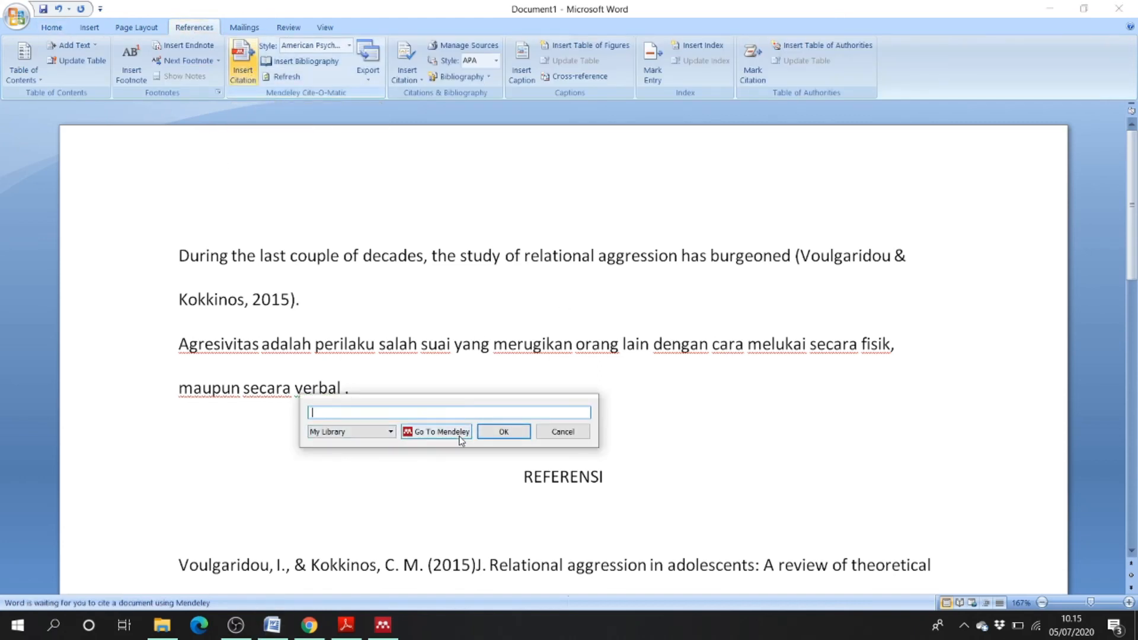
left_click(433, 415)
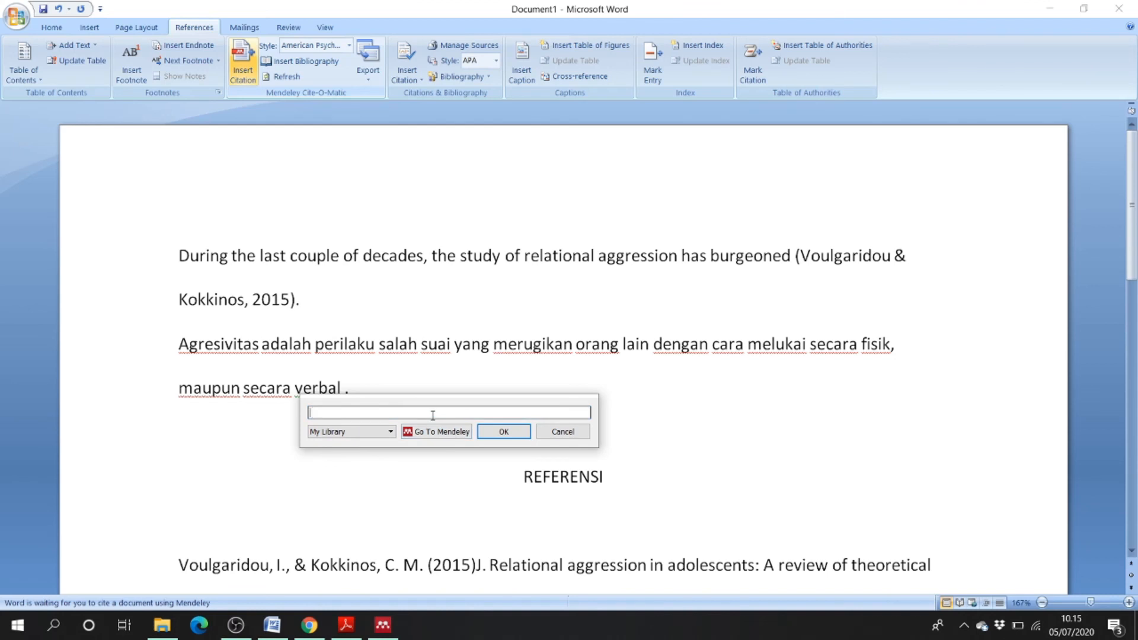
type("martin")
left_click(439, 452)
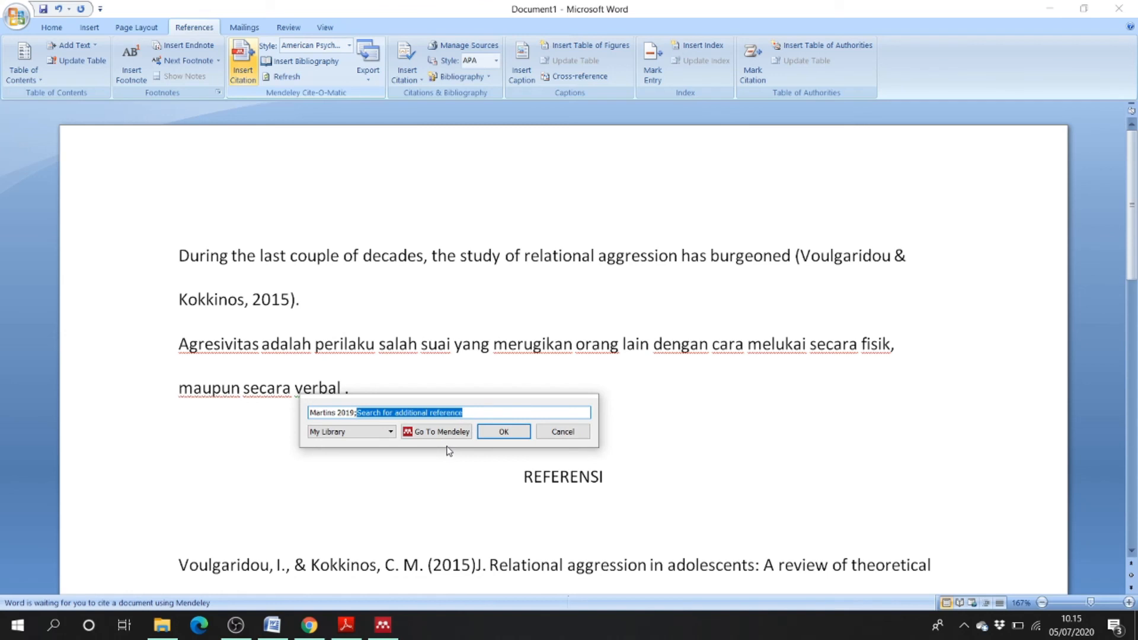
key("BackSpace")
key("BackSpace")
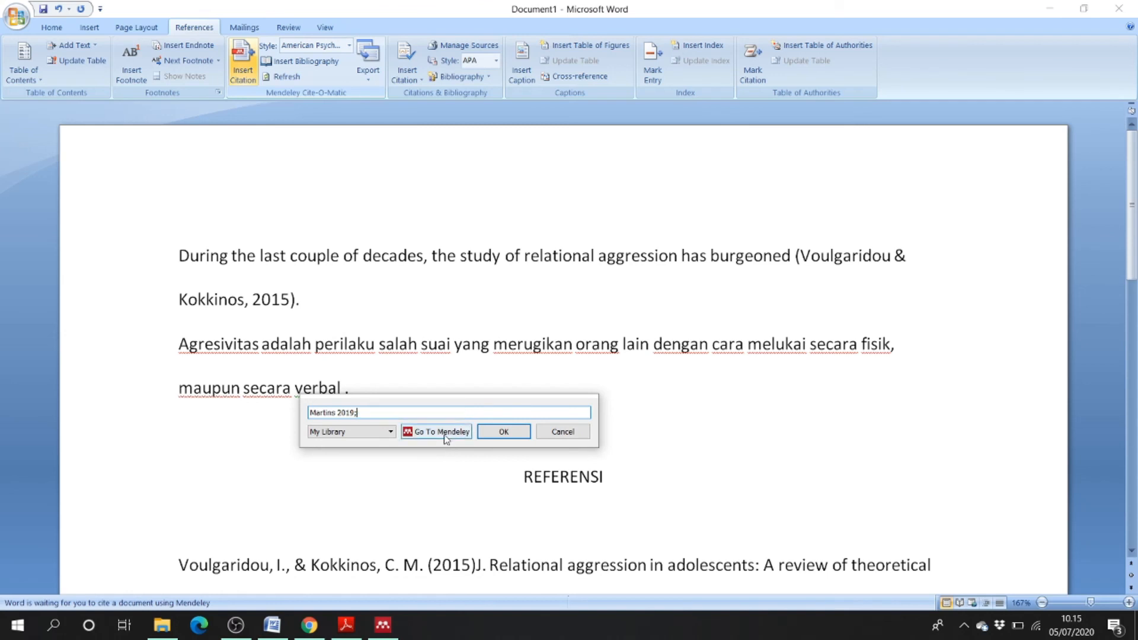
left_click(439, 497)
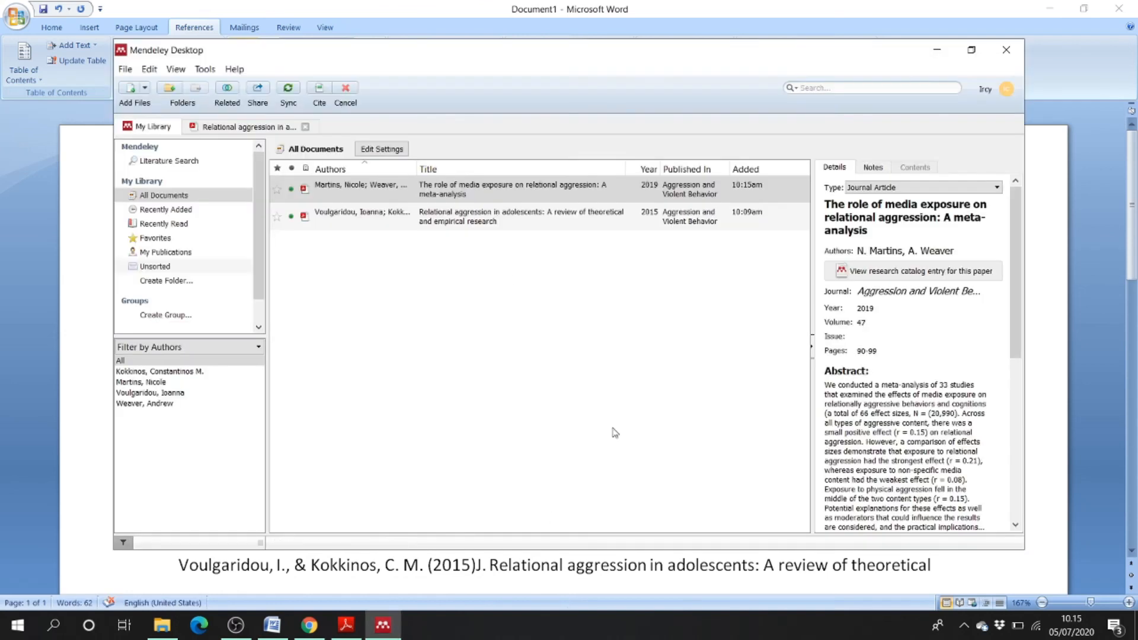
left_click(354, 190)
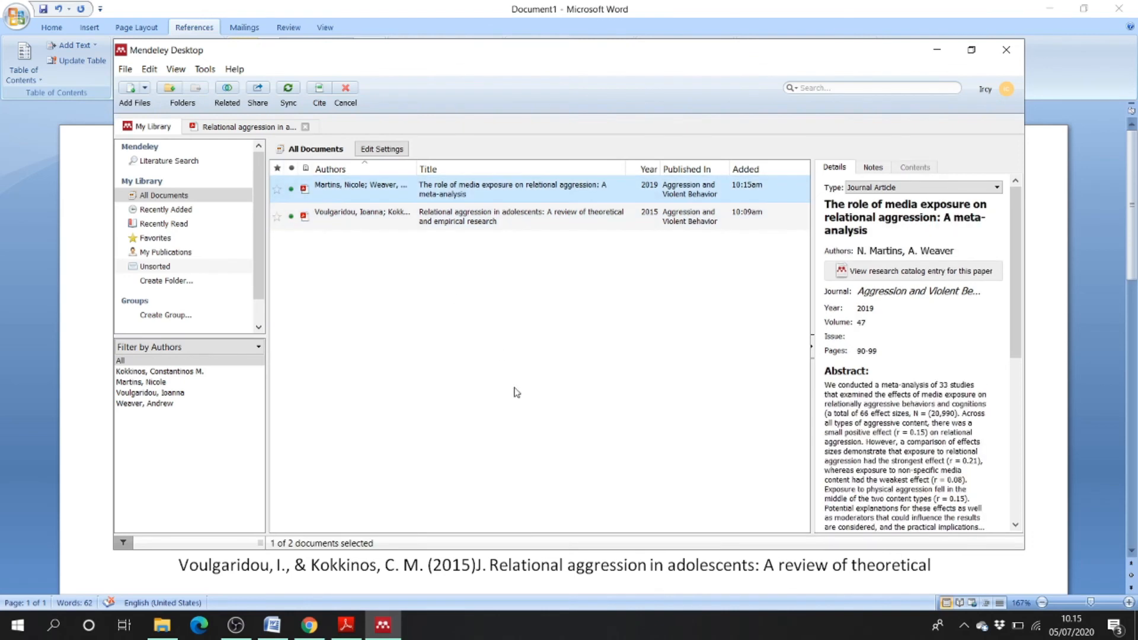
left_click(319, 90)
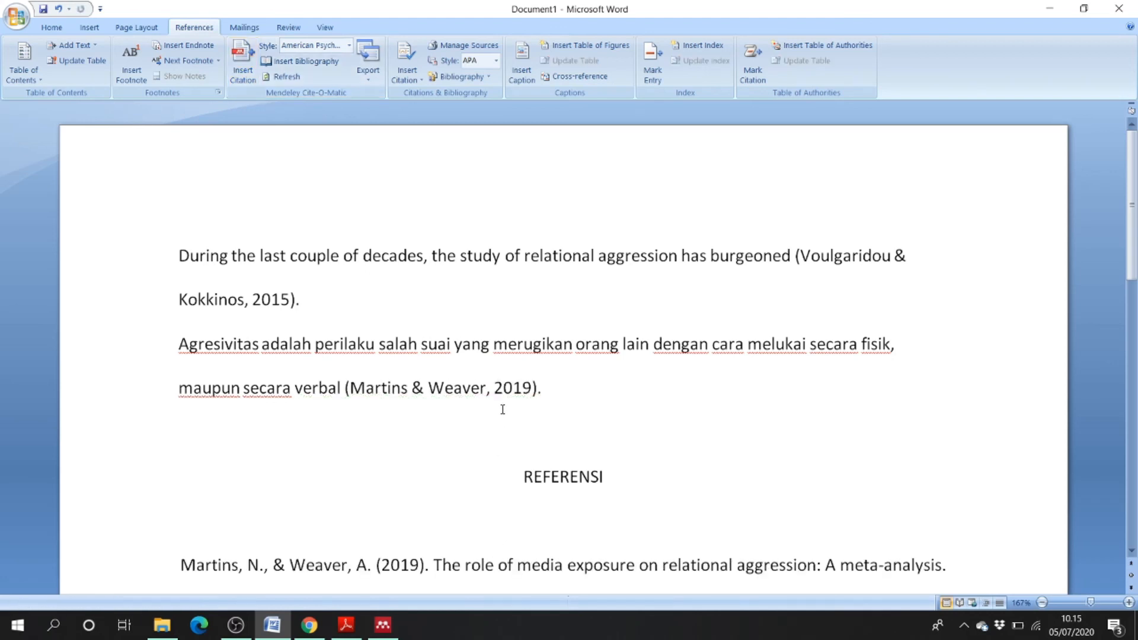
scroll(477, 414, "down", 3)
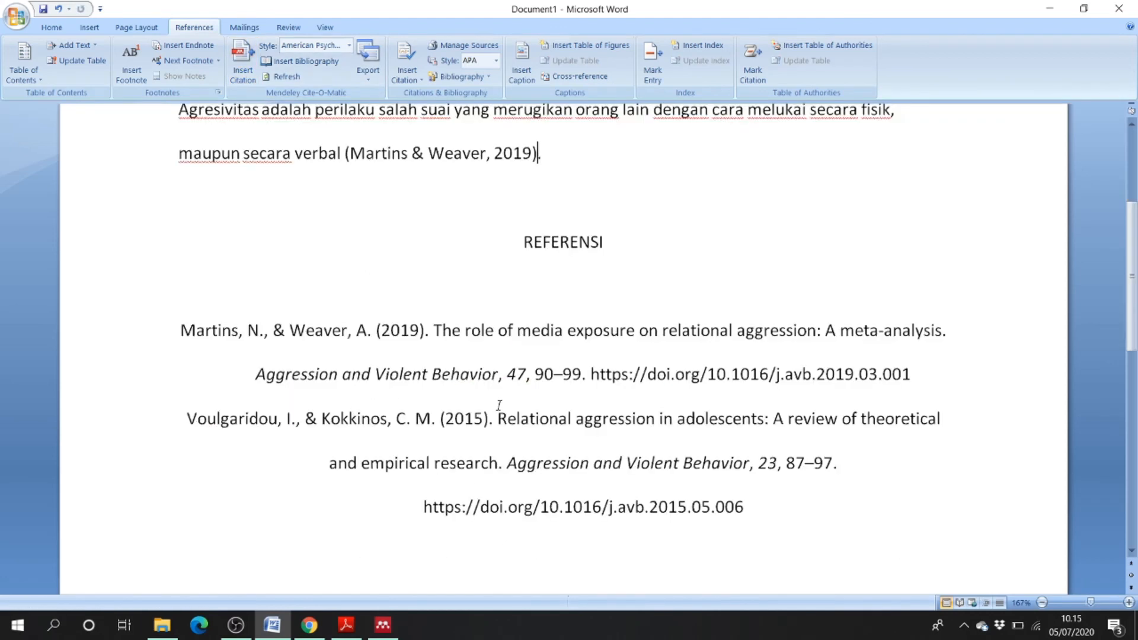
- Set both REFERENSI entries to 1,0 line spacing
left_click(504, 405)
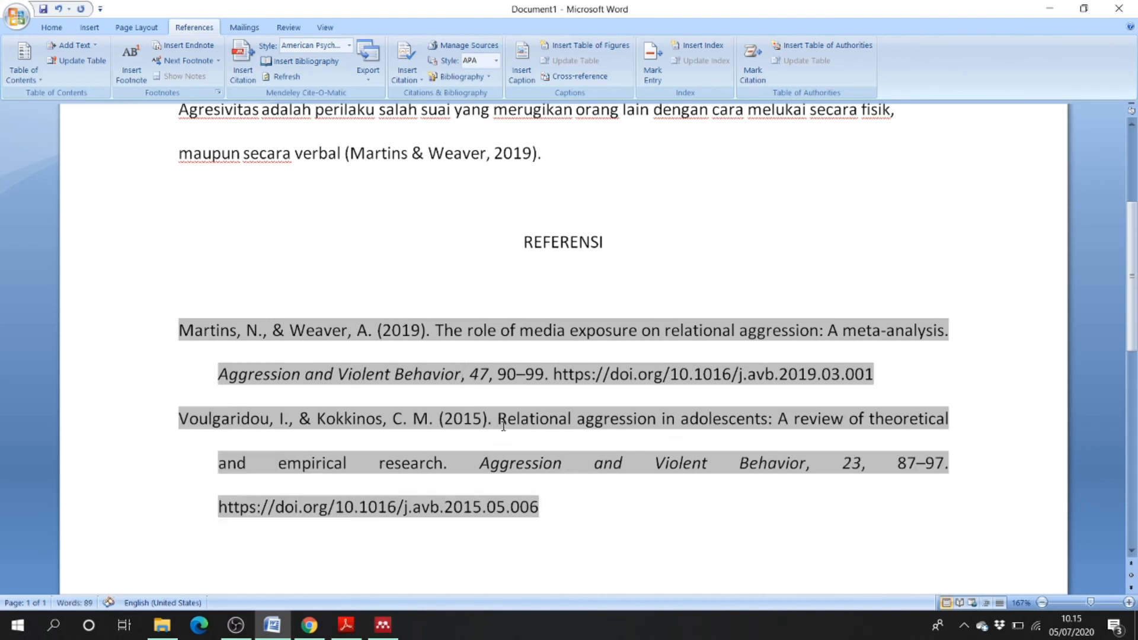
left_click(598, 298)
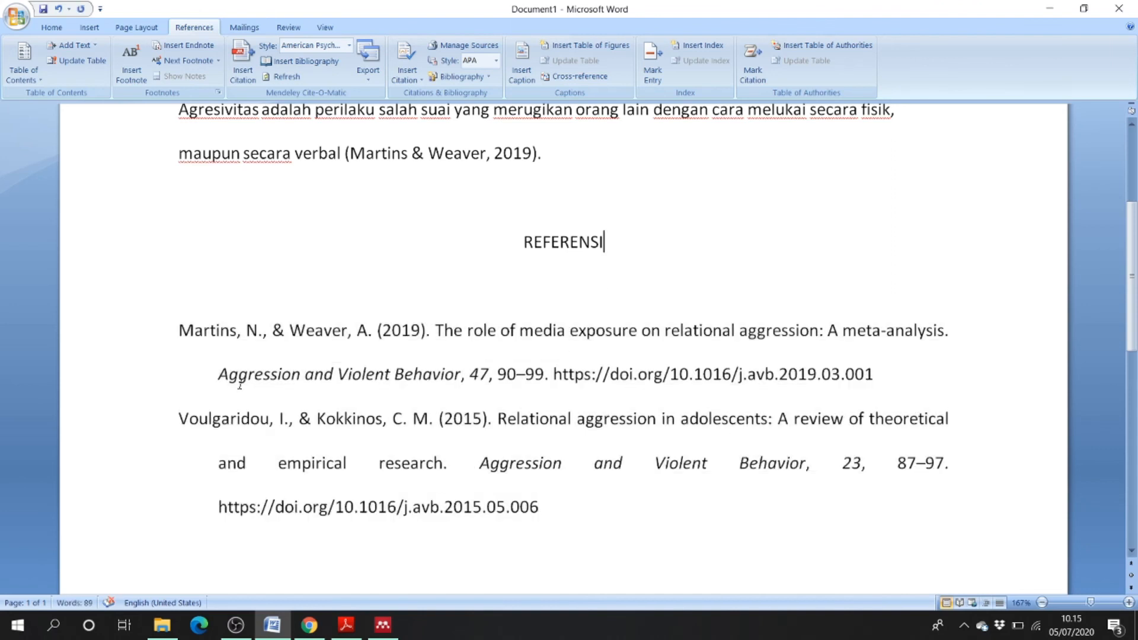
left_click_drag(166, 329, 554, 562)
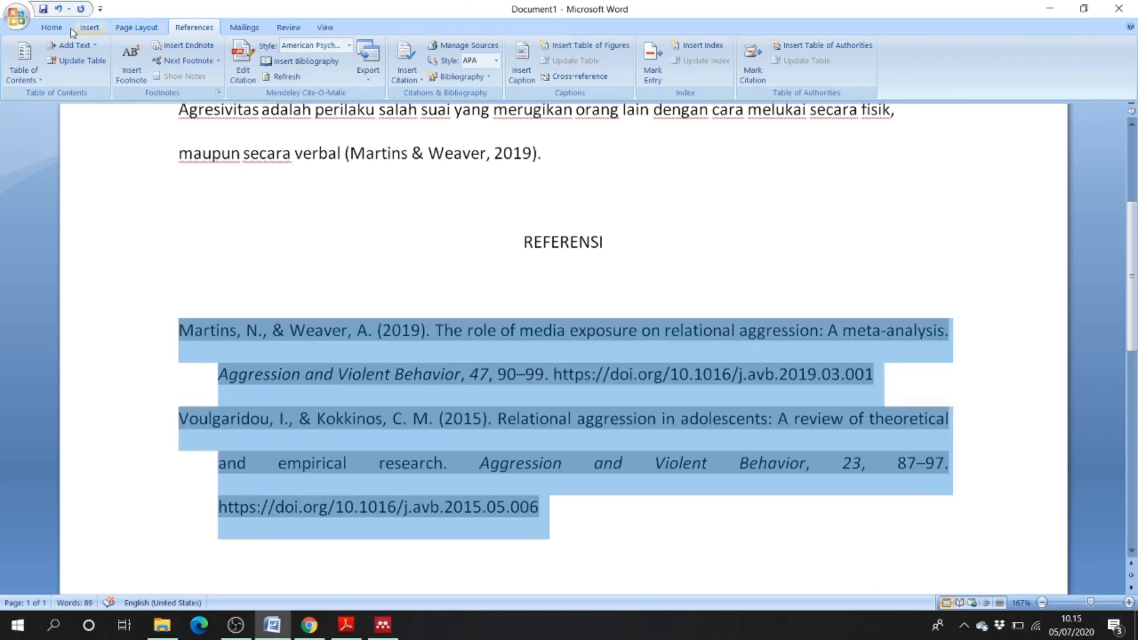
left_click(51, 28)
left_click(367, 72)
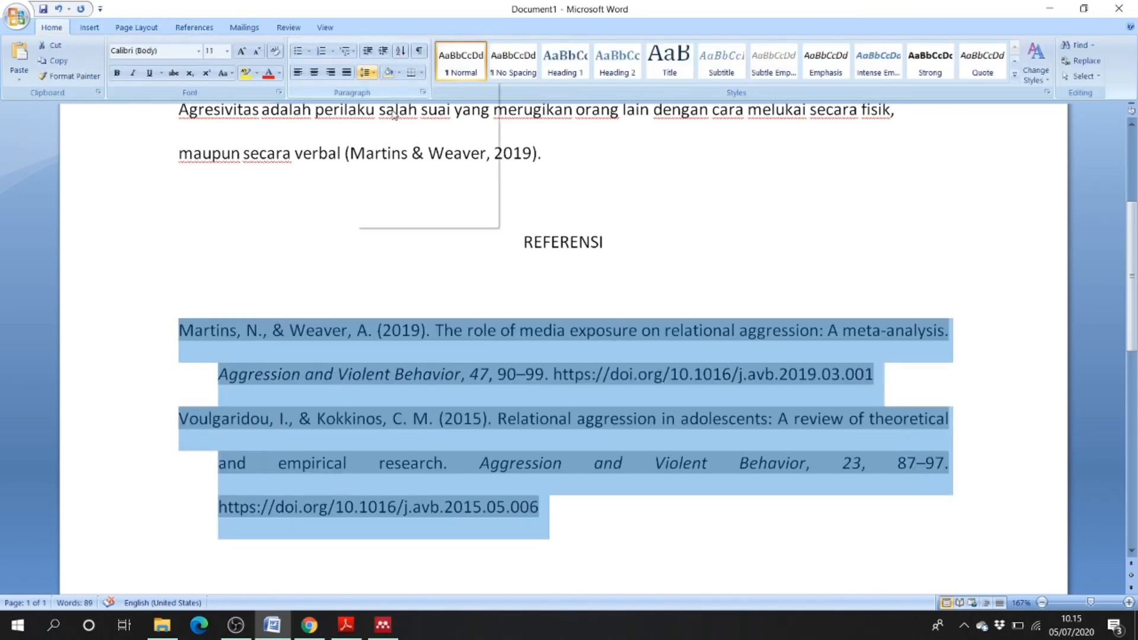
left_click(386, 90)
- Deselect the references and place the caret after the Martins citation
left_click(401, 235)
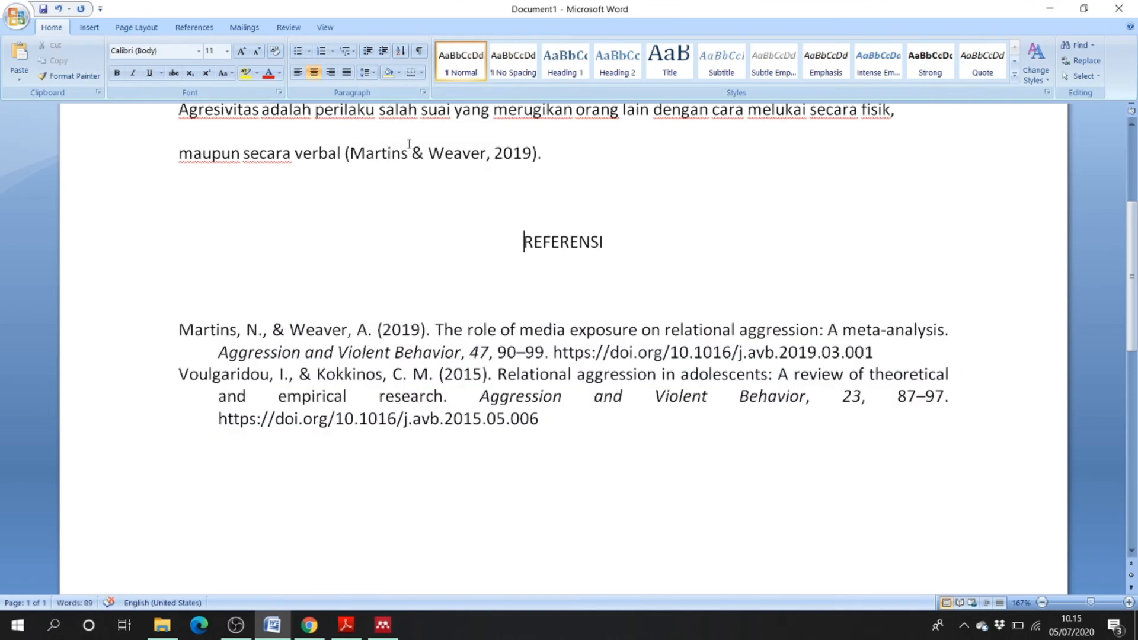
left_click(525, 460)
scroll(525, 407, "up", 5)
left_click(554, 402)
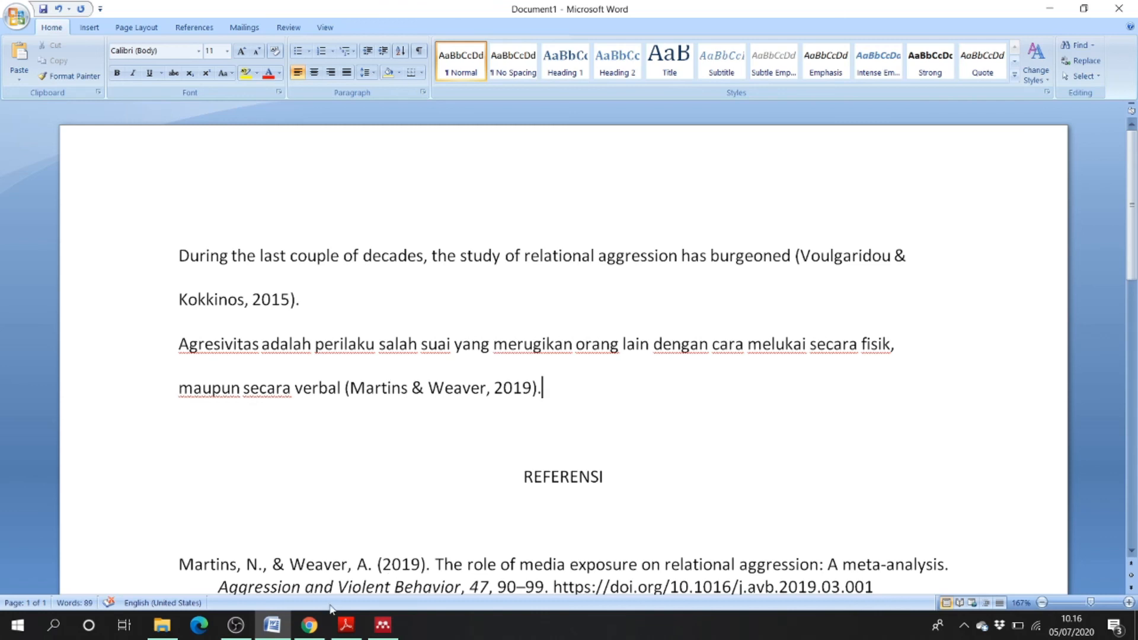
scroll(289, 526, "down", 3)
left_click_drag(178, 390, 872, 411)
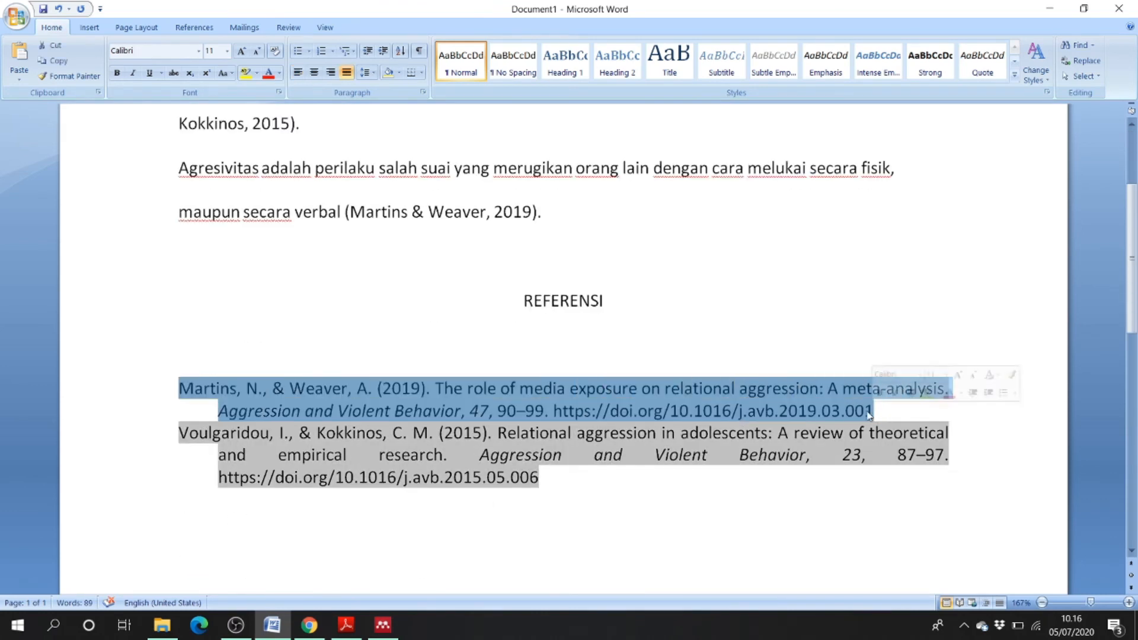
left_click_drag(183, 435, 553, 487)
left_click(499, 387)
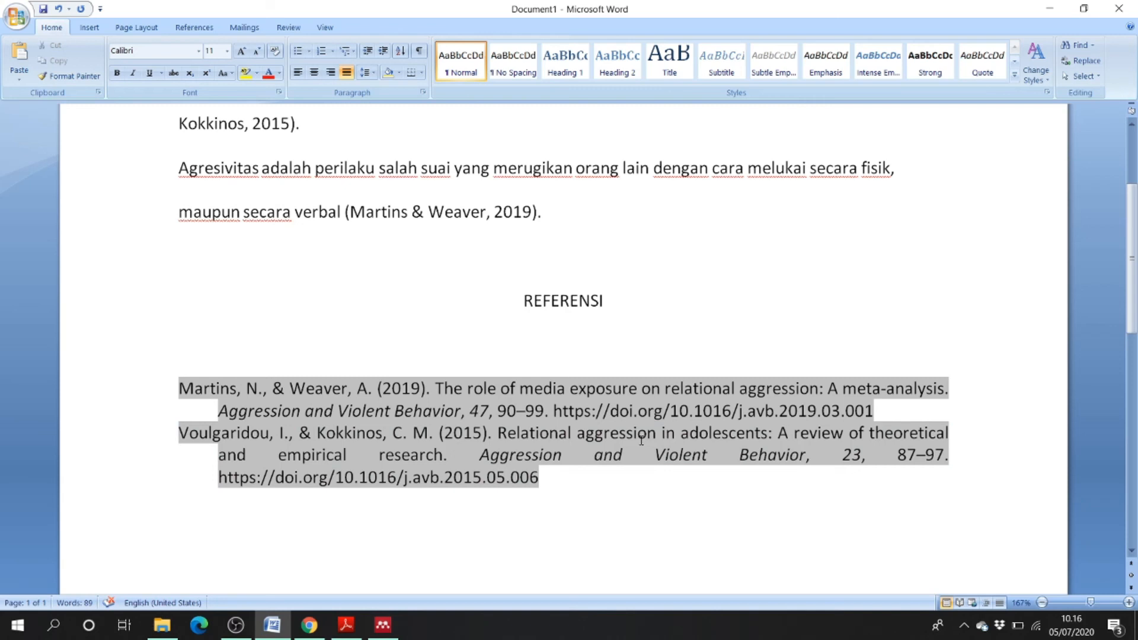
scroll(628, 437, "up", 2)
scroll(507, 426, "down", 1)
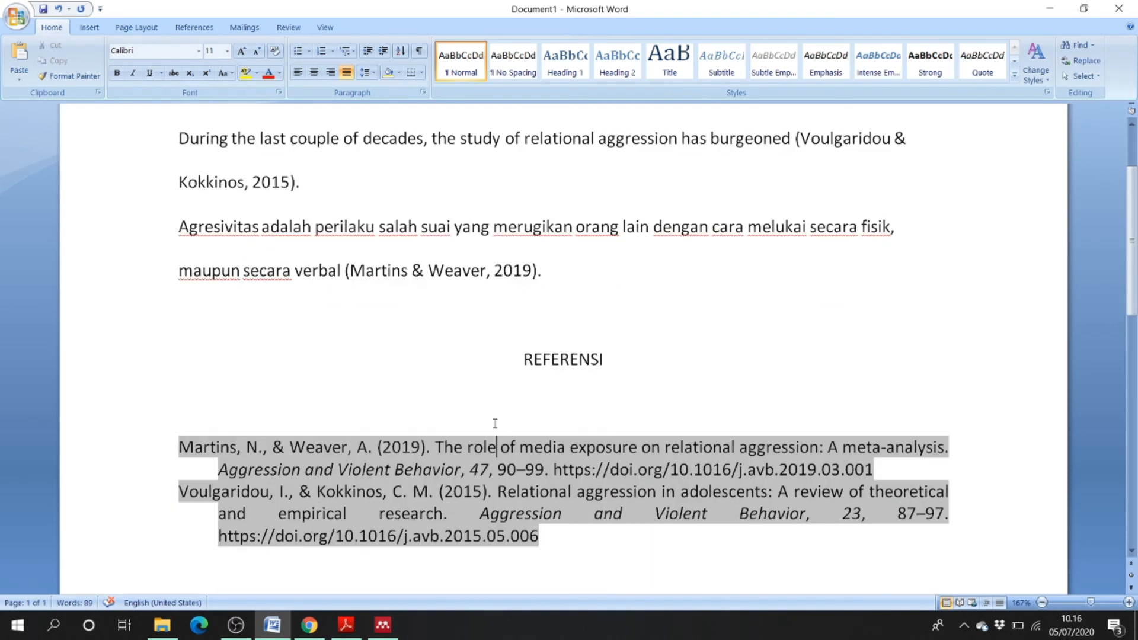
left_click(468, 389)
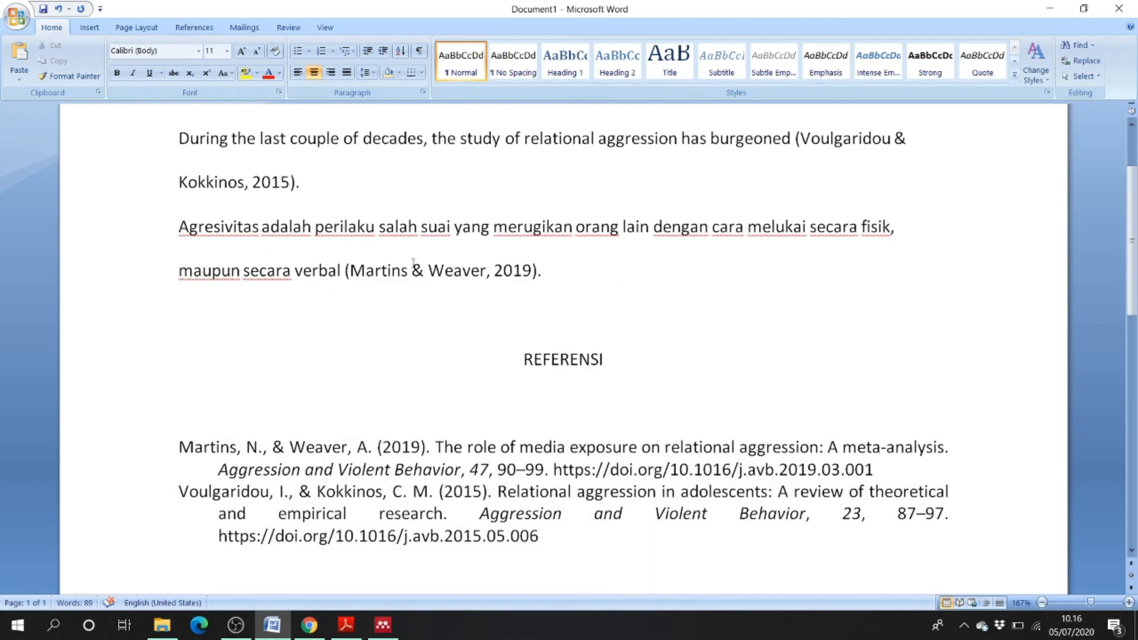
left_click_drag(189, 229, 358, 305)
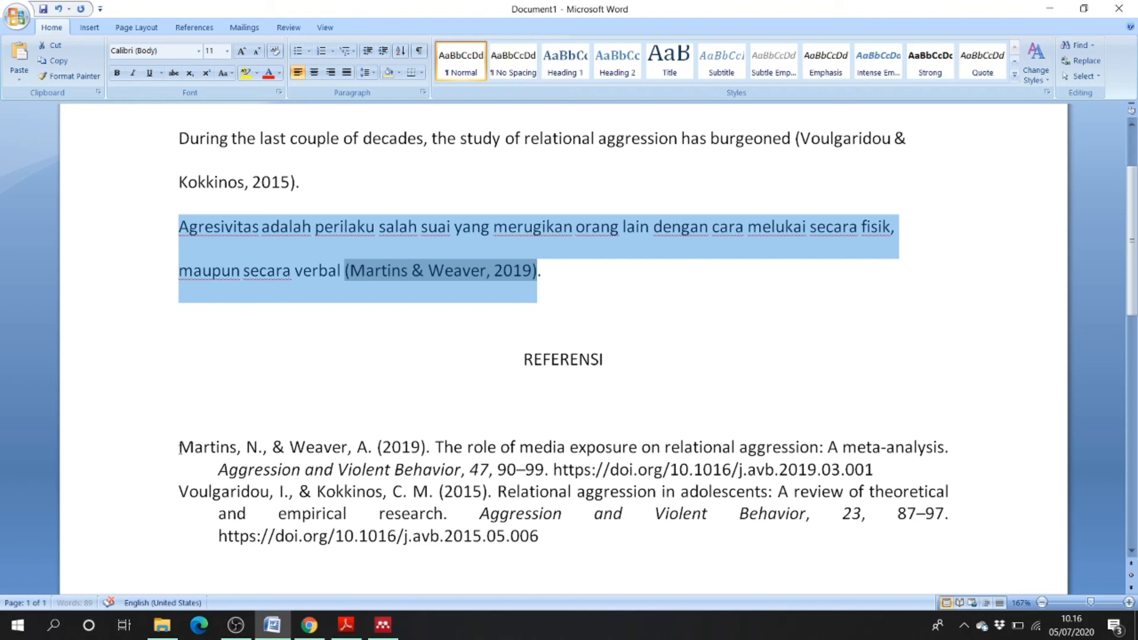
left_click(353, 358)
scroll(354, 367, "up", 3)
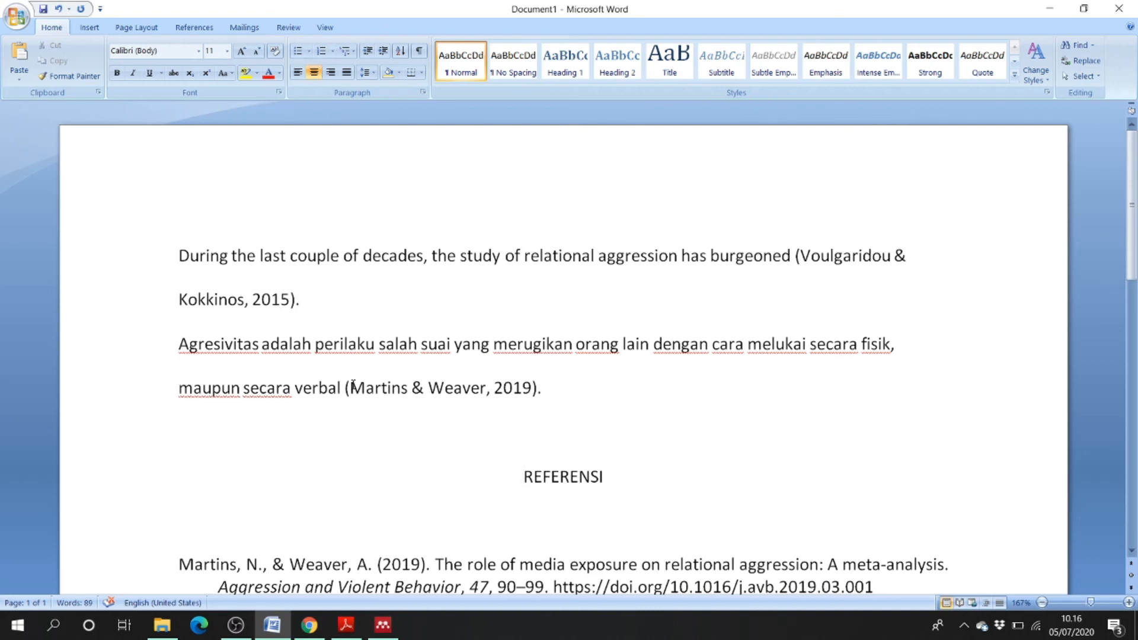
scroll(354, 385, "down", 3)
scroll(376, 358, "up", 2)
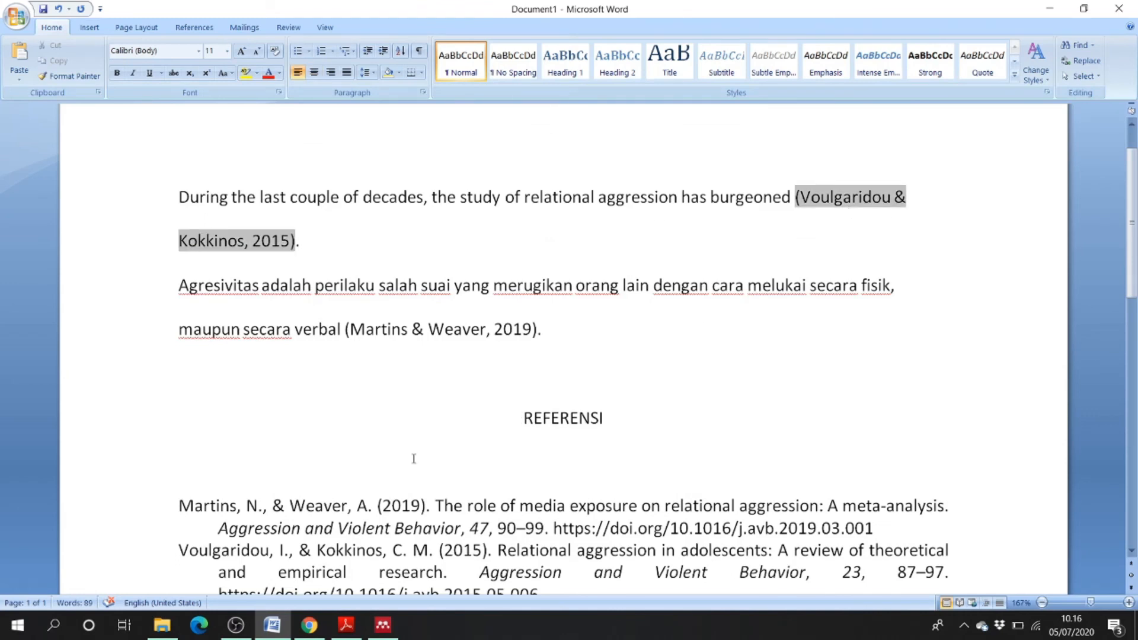
scroll(414, 457, "down", 3)
scroll(489, 374, "up", 1)
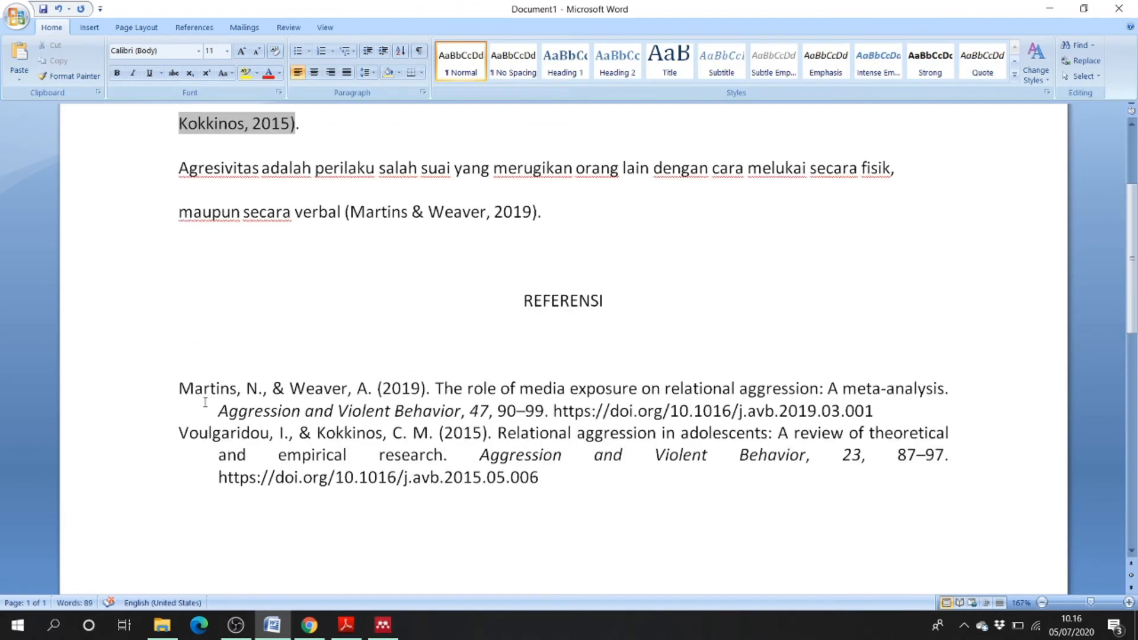
left_click_drag(180, 390, 555, 477)
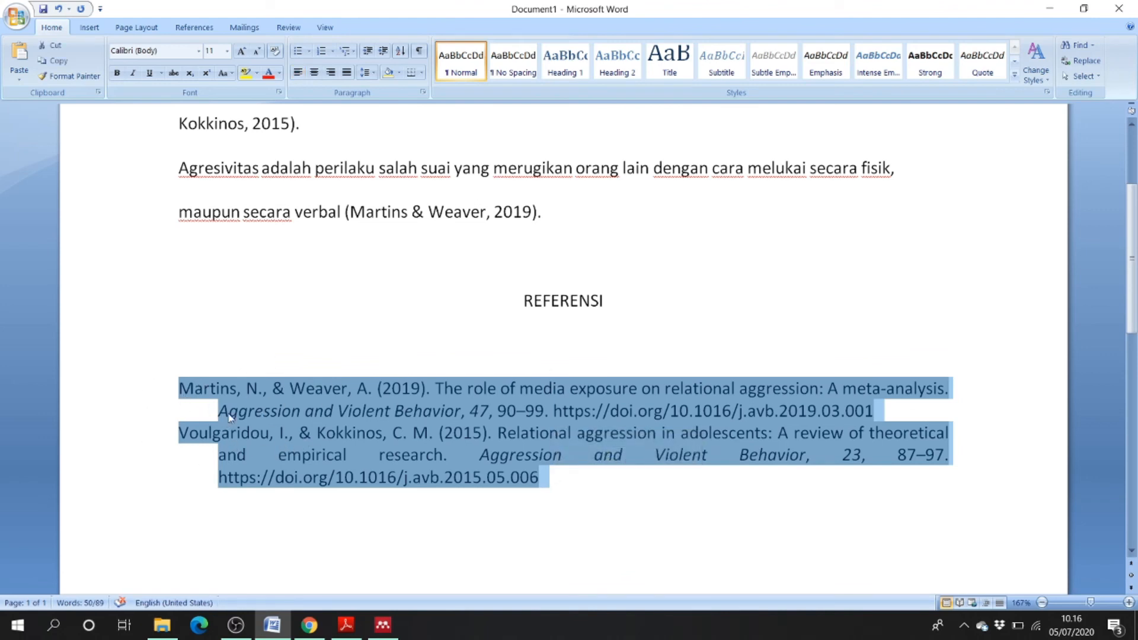
left_click(304, 321)
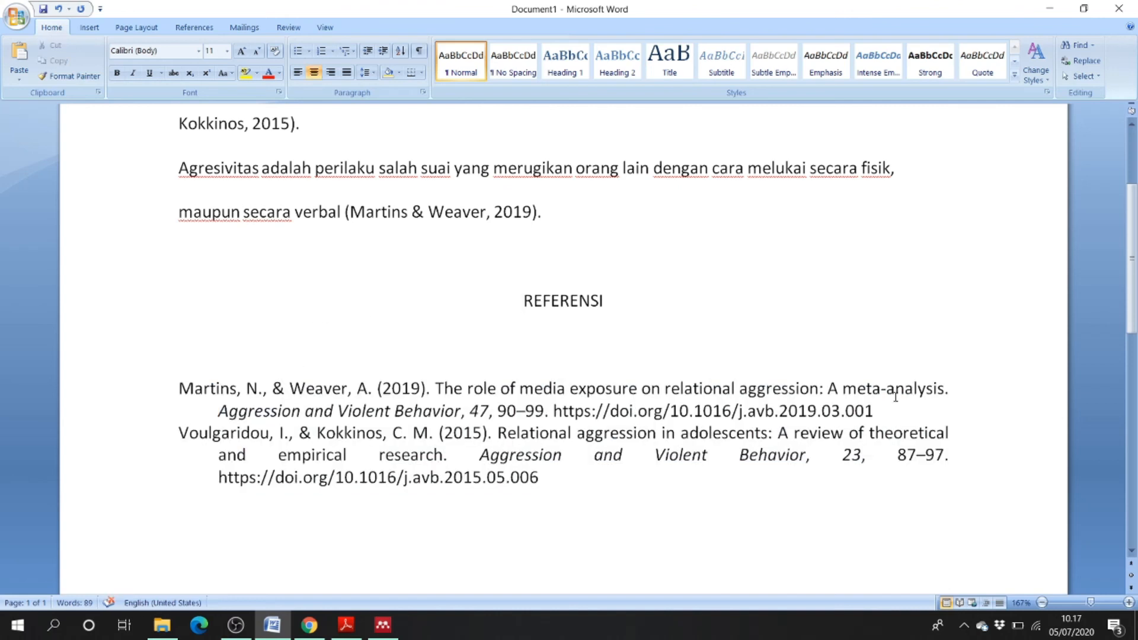